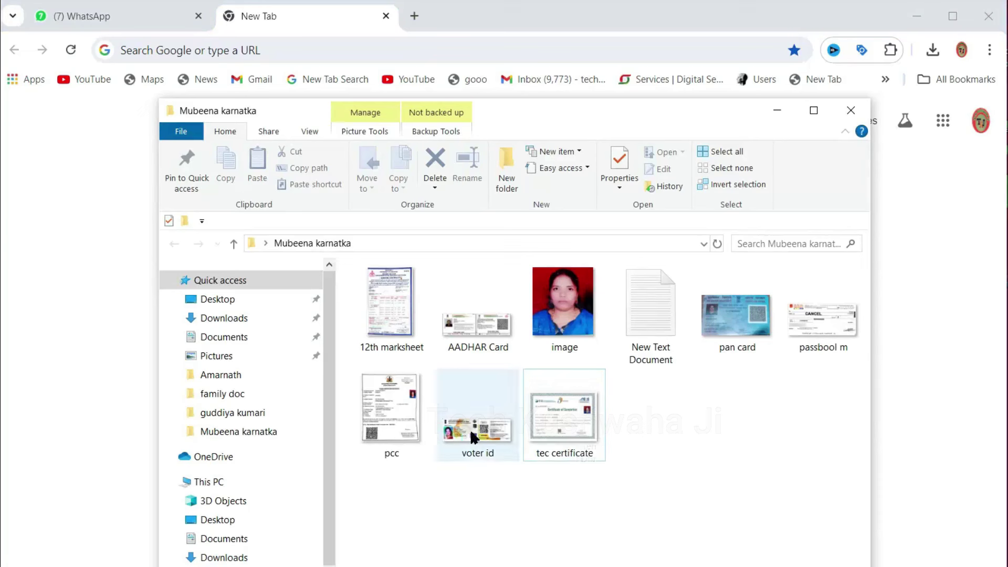
Search Google for 'csc registration' and open the official CSC Registration result
{"action": "mouse_move", "coordinate": [400, 403]}
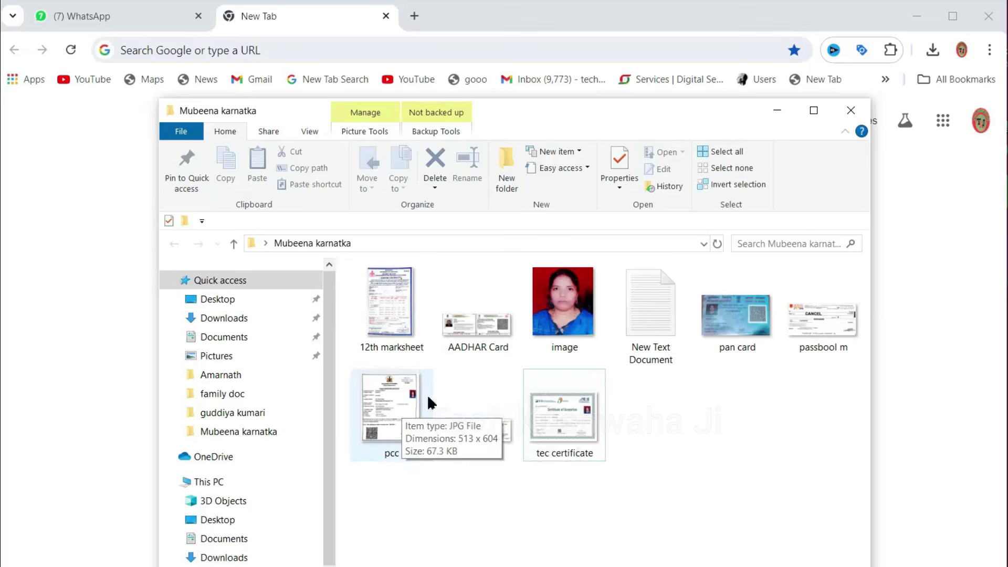
{"action": "mouse_move", "coordinate": [821, 330]}
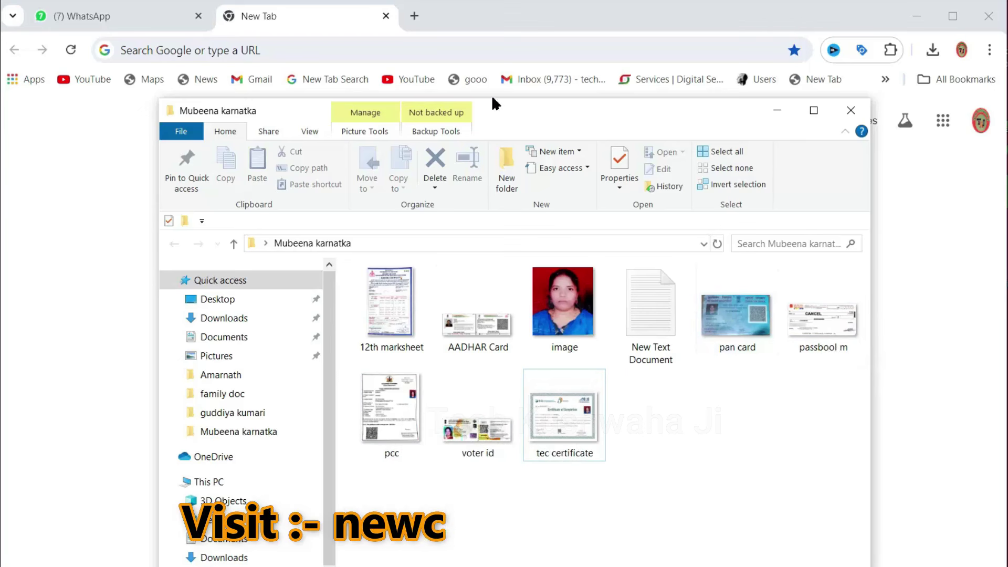
{"action": "mouse_move", "coordinate": [379, 283]}
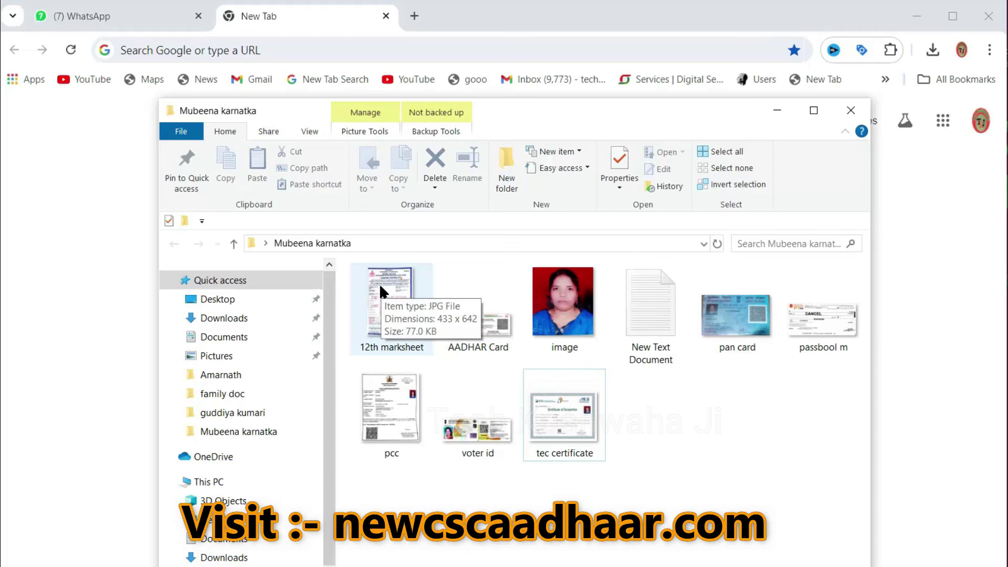
{"action": "left_click", "coordinate": [777, 111]}
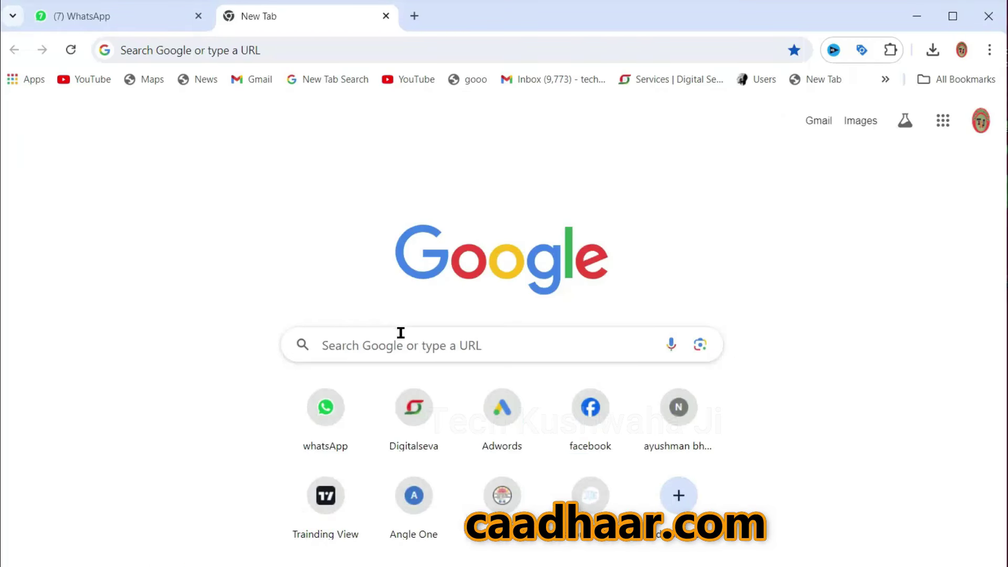
{"action": "left_click", "coordinate": [400, 333]}
{"action": "type", "text": "csc"}
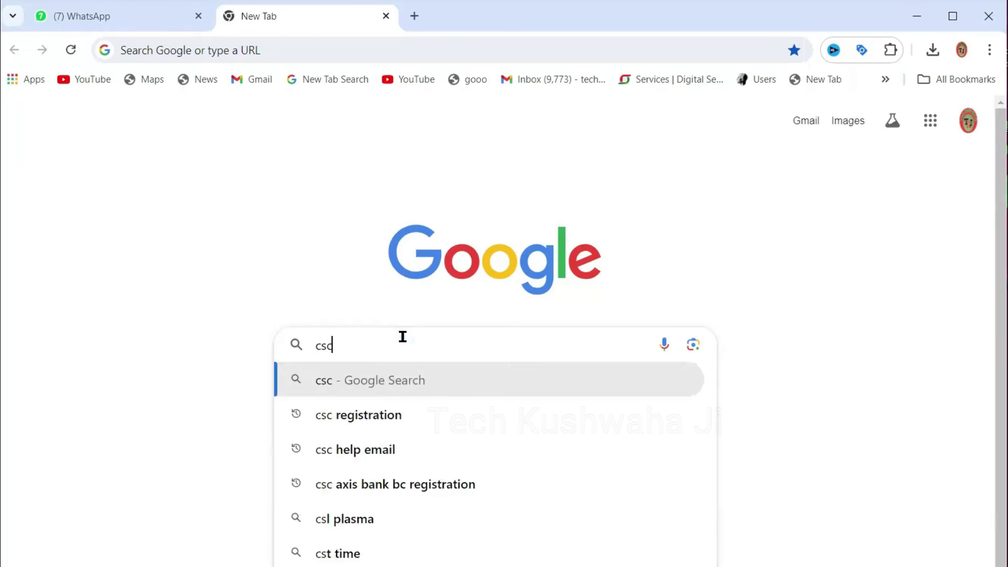
{"action": "key", "text": "Down"}
{"action": "key", "text": "Return"}
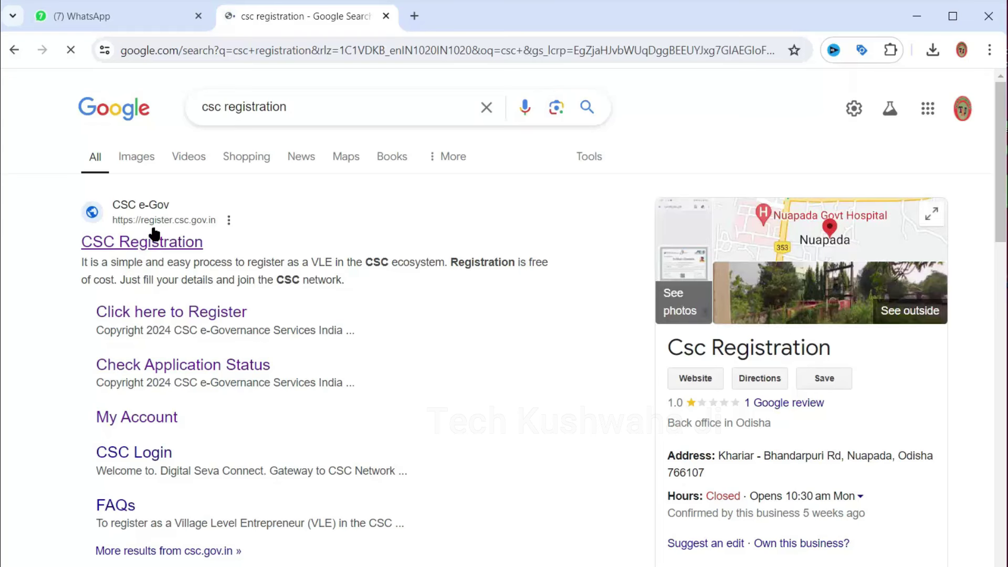
{"action": "left_click", "coordinate": [139, 243]}
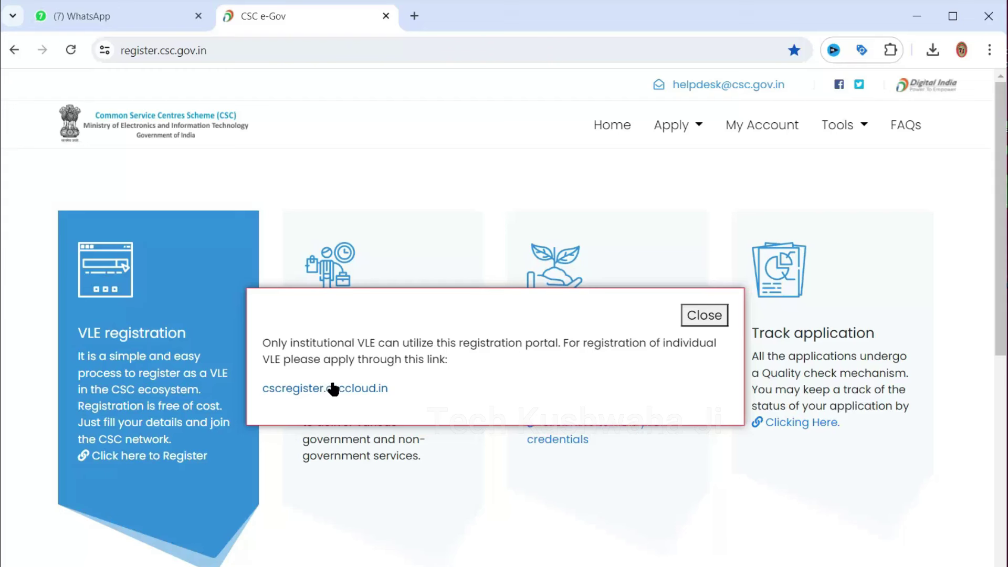
Open cscregister.csccloud.in, accept the guidelines and terms, and continue with Get Started
{"action": "left_click", "coordinate": [334, 389]}
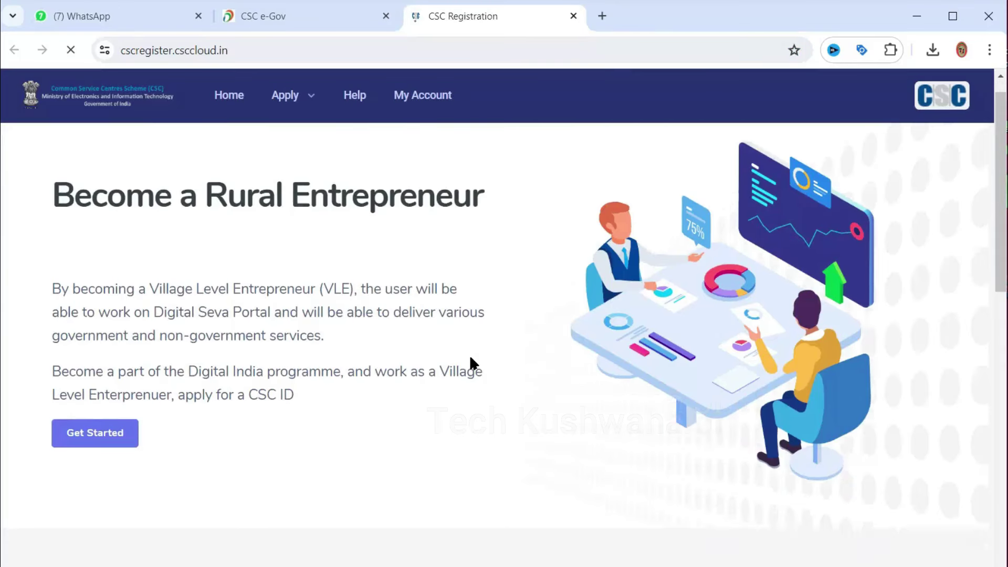
{"action": "scroll", "coordinate": [470, 355], "scroll_direction": "down", "scroll_amount": 5}
{"action": "scroll", "coordinate": [470, 355], "scroll_direction": "up", "scroll_amount": 5}
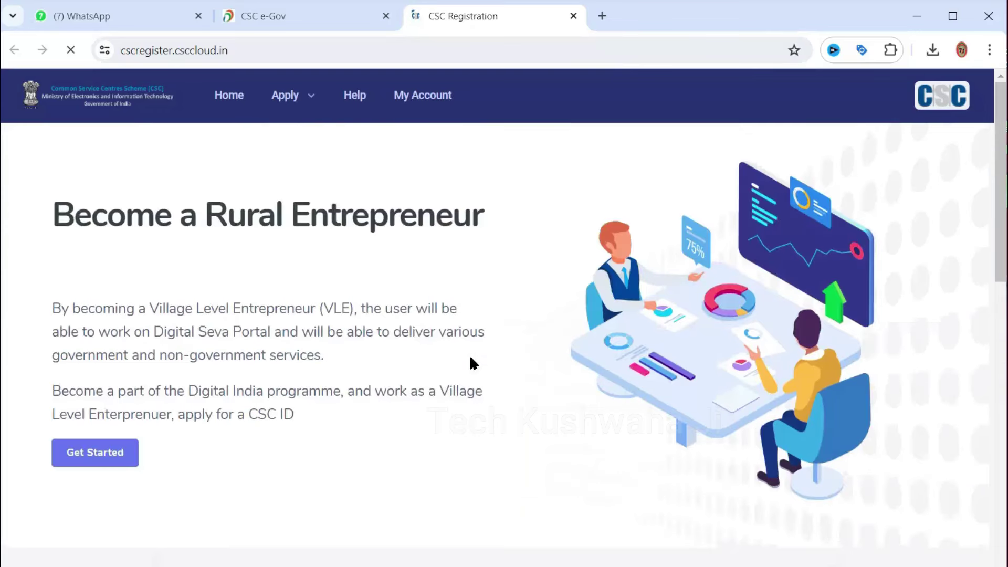
{"action": "left_click", "coordinate": [69, 462]}
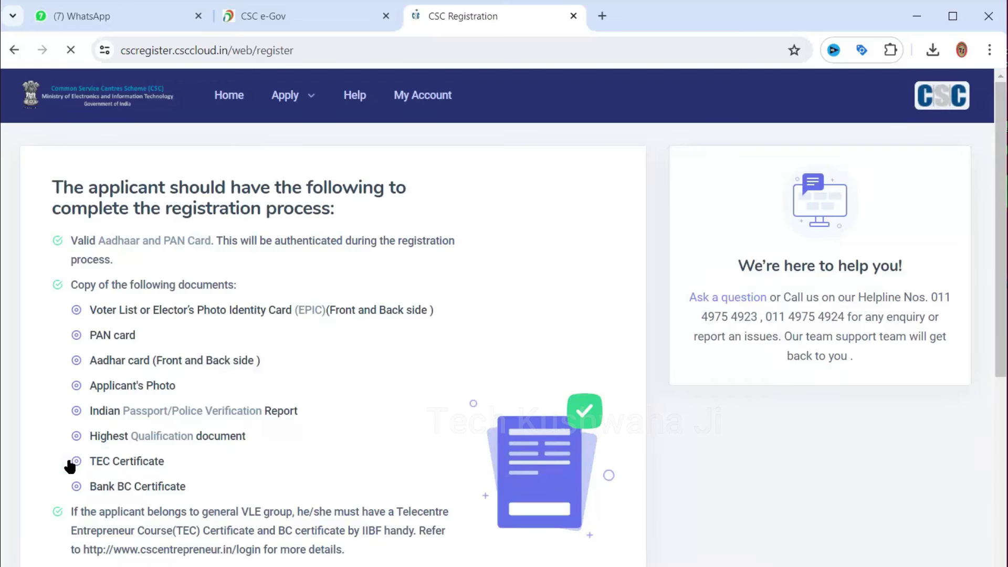
{"action": "scroll", "coordinate": [346, 352], "scroll_direction": "down", "scroll_amount": 10}
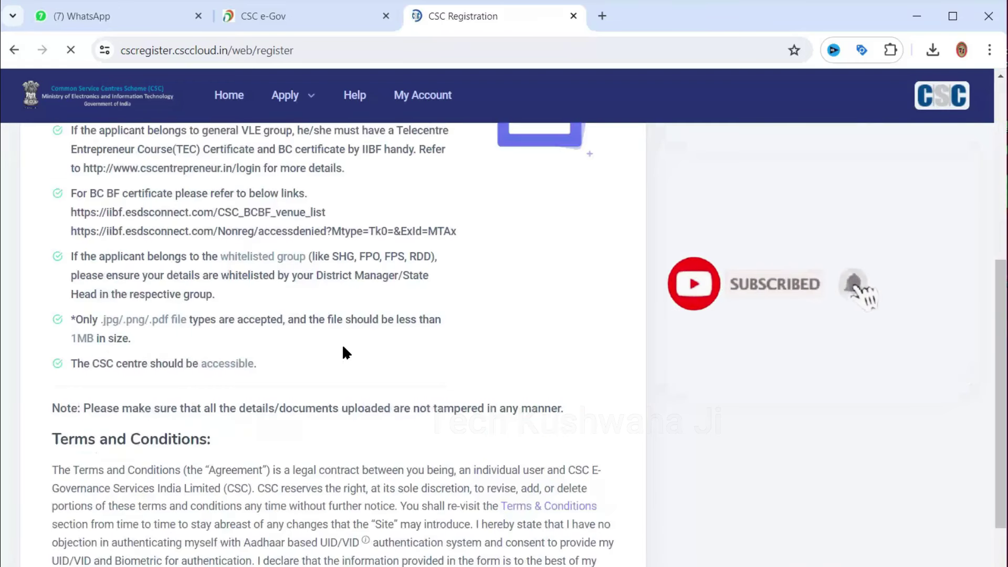
{"action": "left_click", "coordinate": [111, 456]}
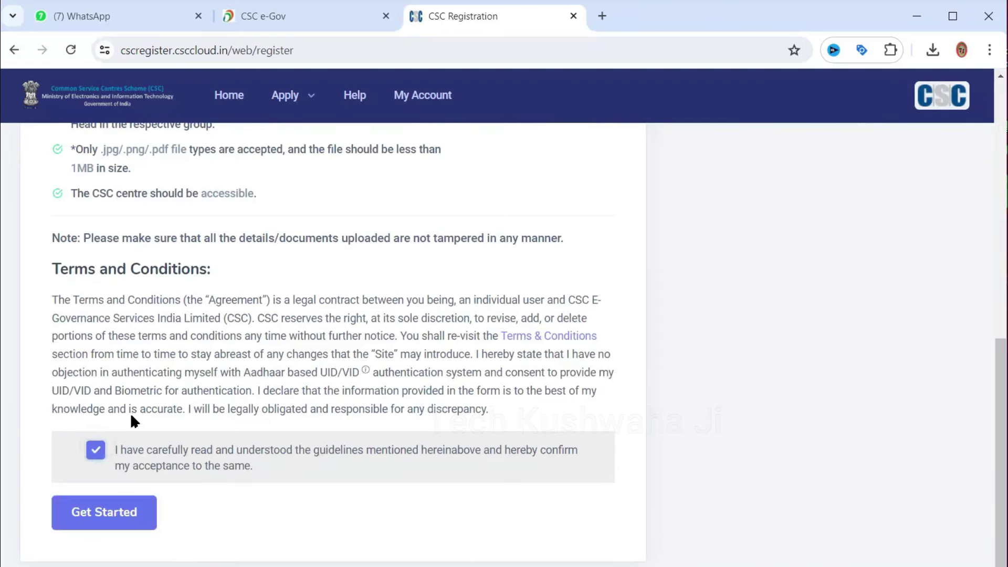
{"action": "left_click", "coordinate": [105, 522]}
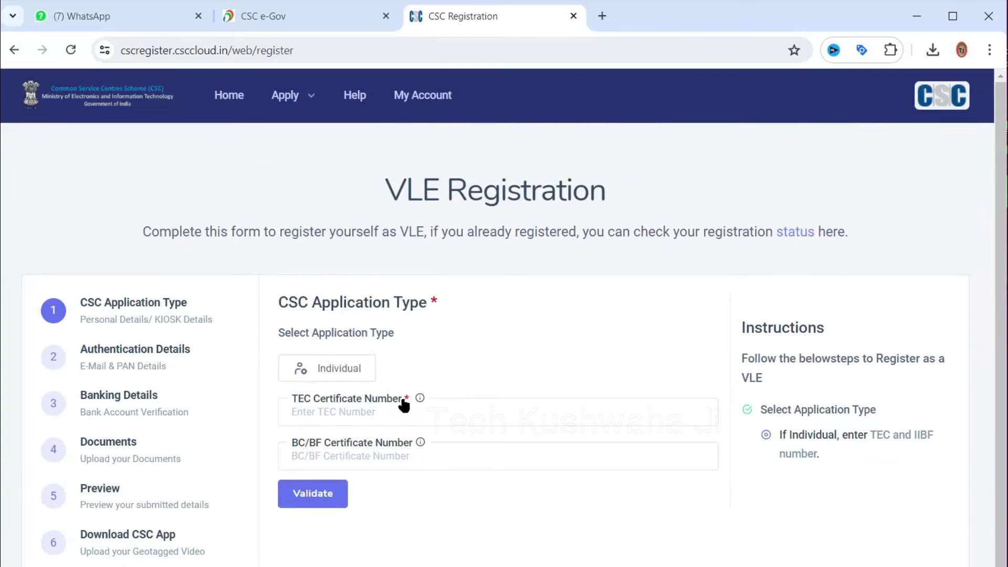
Choose the Individual application type and validate the pasted TEC certificate number
{"action": "left_click", "coordinate": [330, 366]}
{"action": "left_click", "coordinate": [347, 411]}
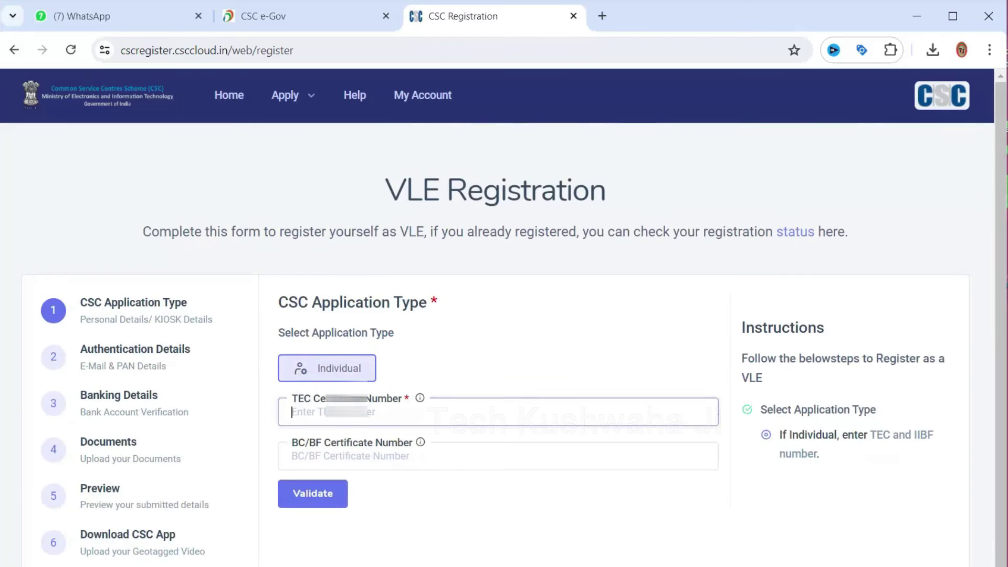
{"action": "key", "text": "ctrl+v"}
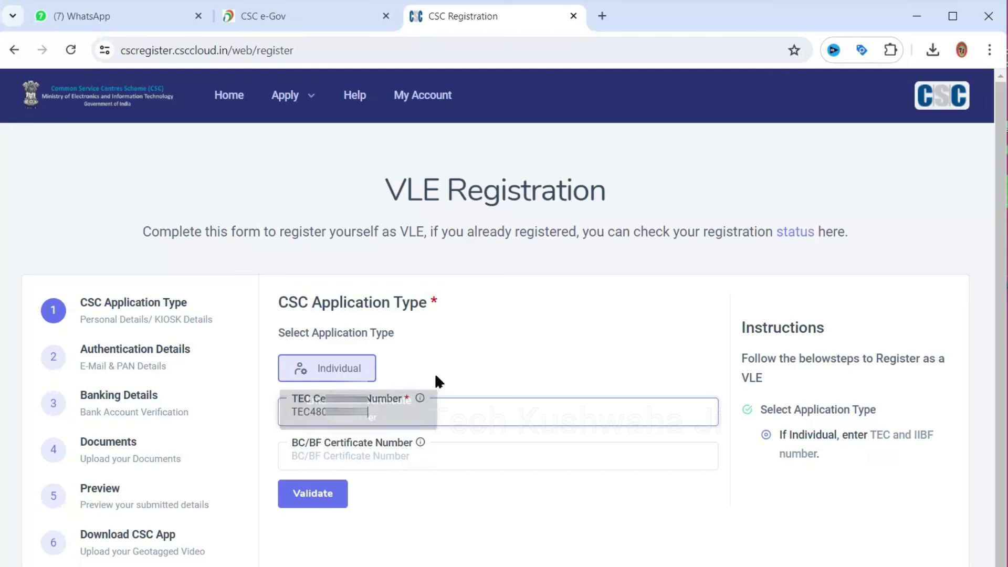
{"action": "mouse_move", "coordinate": [433, 402]}
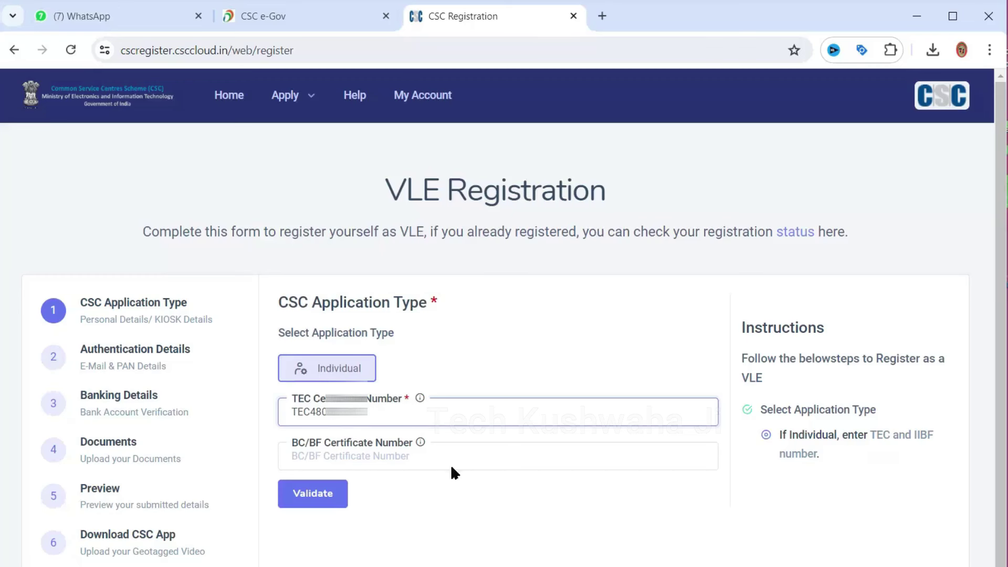
{"action": "left_click", "coordinate": [318, 492]}
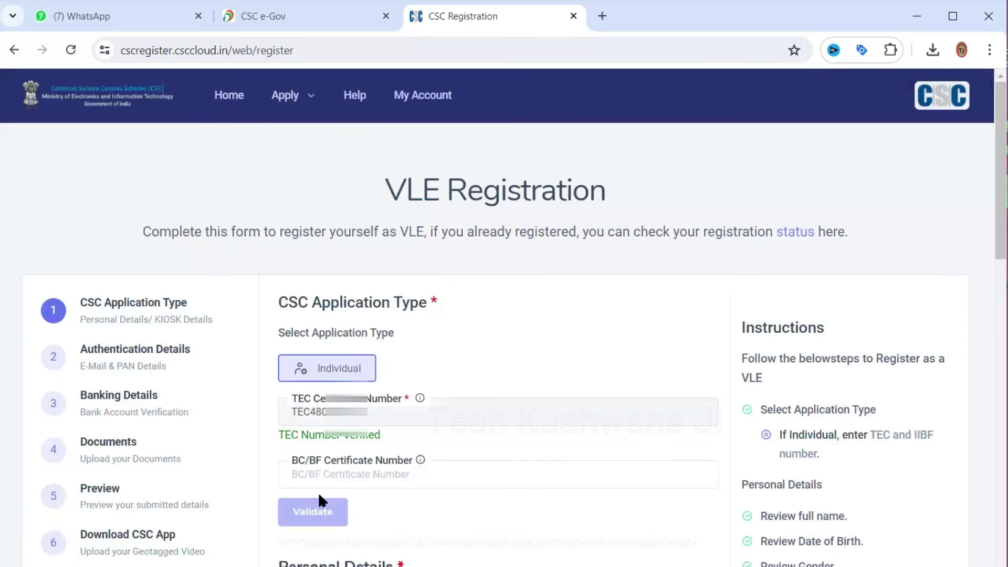
{"action": "scroll", "coordinate": [434, 437], "scroll_direction": "down", "scroll_amount": 7}
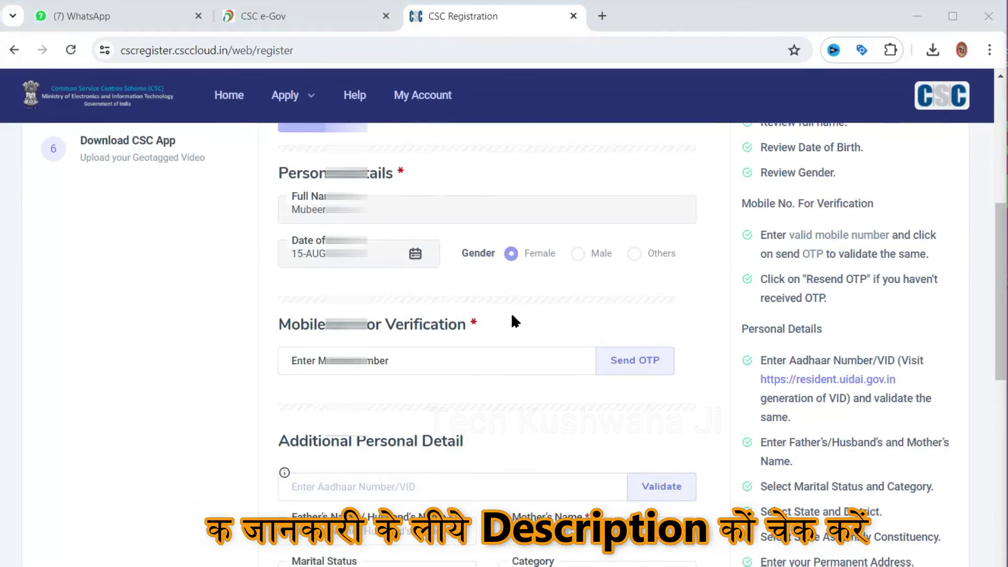
{"action": "left_click", "coordinate": [397, 364]}
{"action": "key", "text": "ctrl+v"}
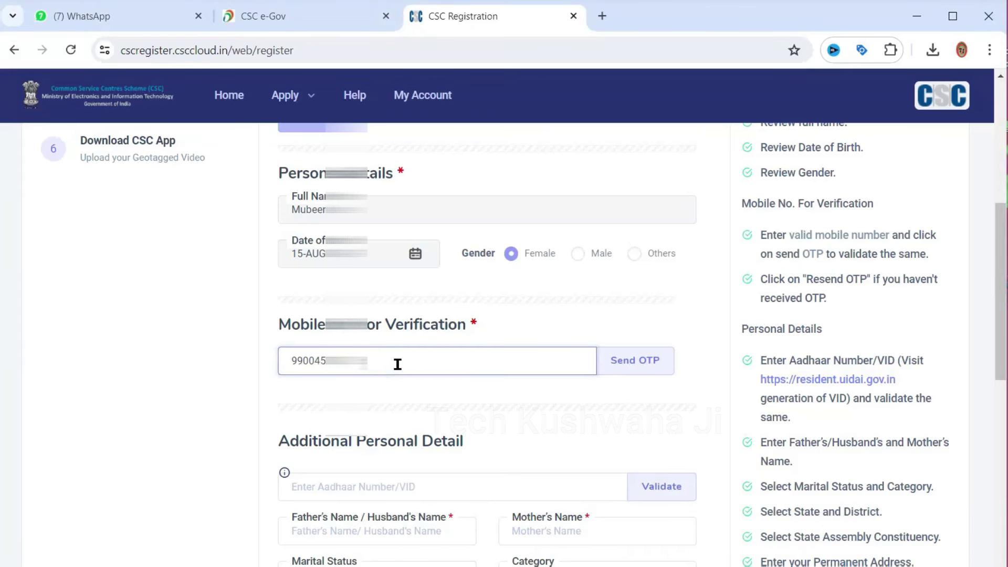
{"action": "left_click", "coordinate": [627, 361]}
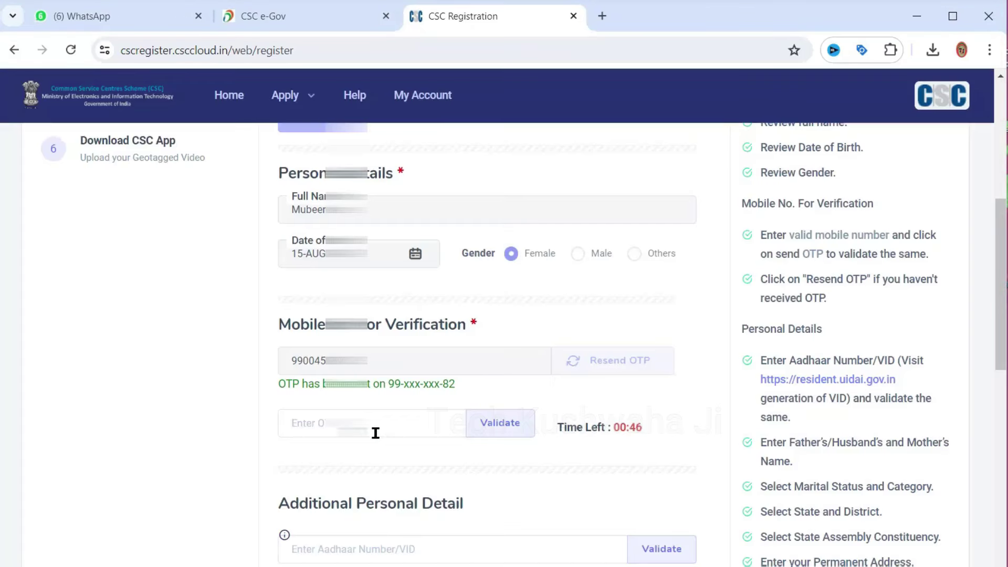
{"action": "left_click", "coordinate": [376, 432]}
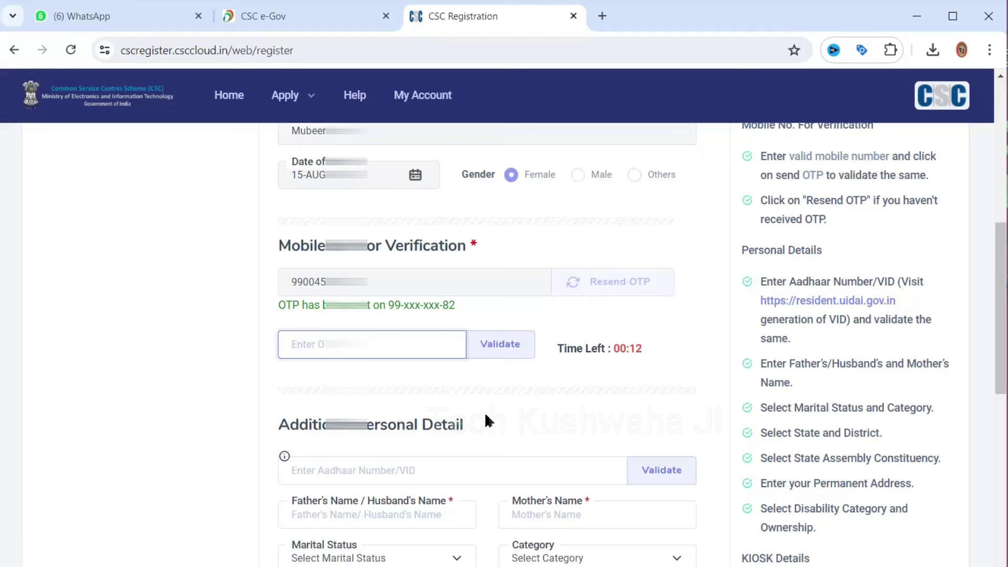
{"action": "left_click", "coordinate": [528, 344]}
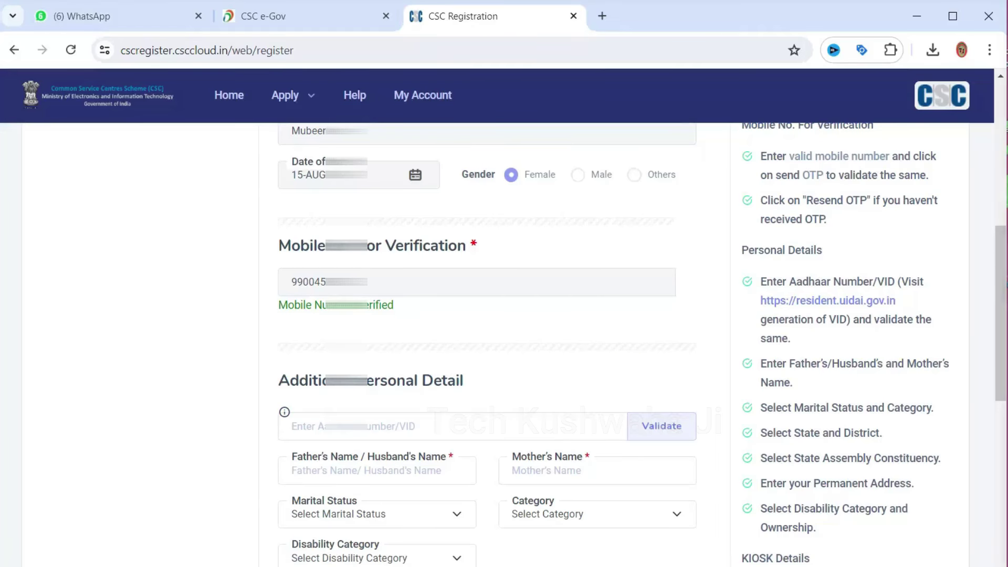
Enter the applicant's Aadhaar number and validate it
{"action": "left_click", "coordinate": [304, 426]}
{"action": "type", "text": "XX"}
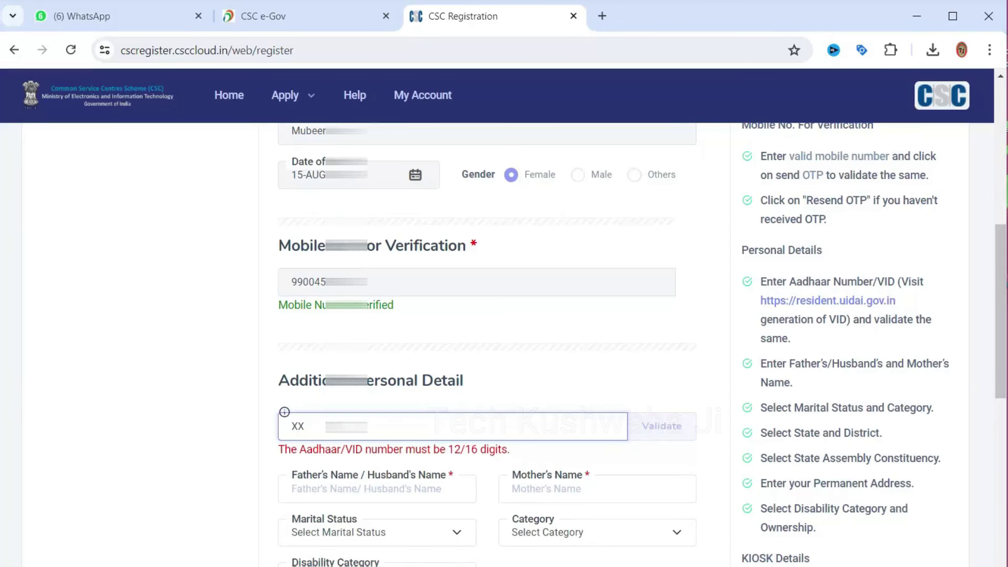
{"action": "type", "text": "XXXXXXXXXX"}
{"action": "left_click", "coordinate": [669, 418]}
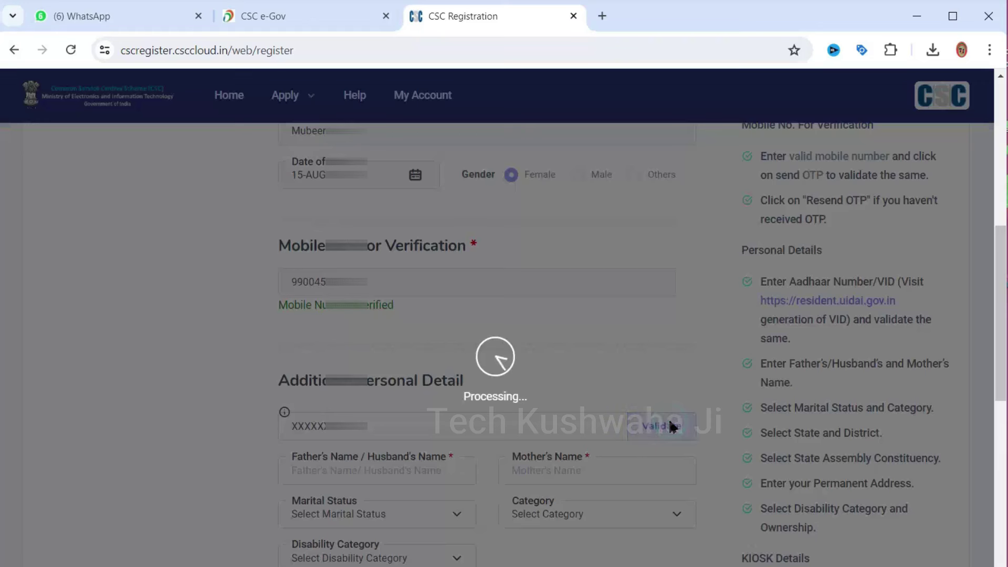
{"action": "scroll", "coordinate": [594, 330], "scroll_direction": "down", "scroll_amount": 3}
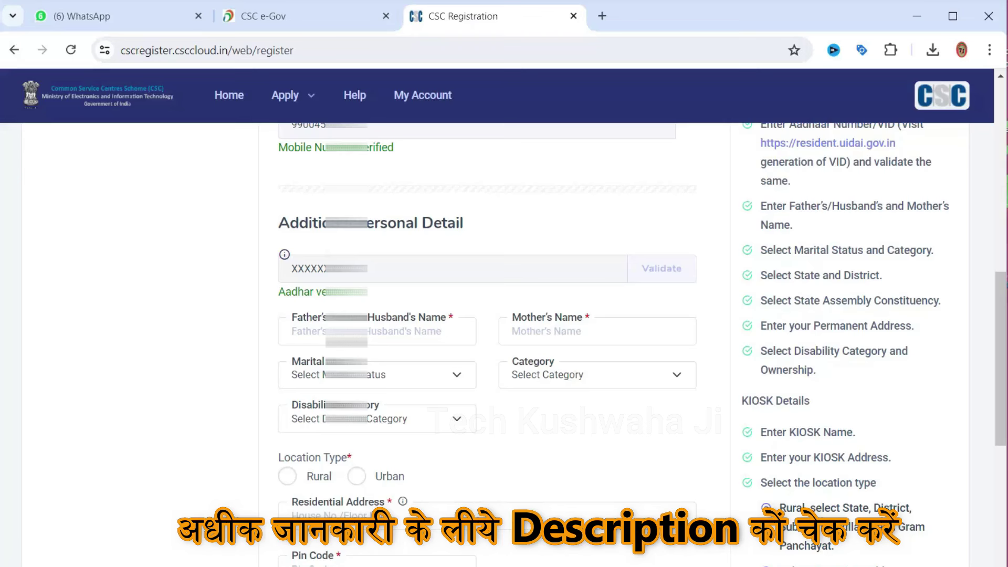
Set marital status Married, category General, and disability Not Physically Impaired
{"action": "scroll", "coordinate": [487, 342], "scroll_direction": "down", "scroll_amount": 2}
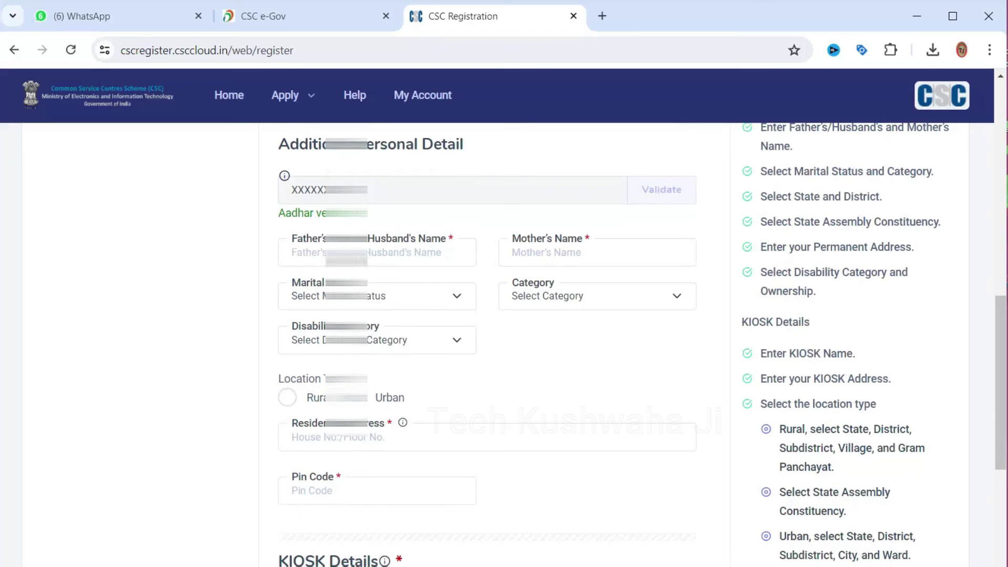
{"action": "left_click", "coordinate": [408, 298]}
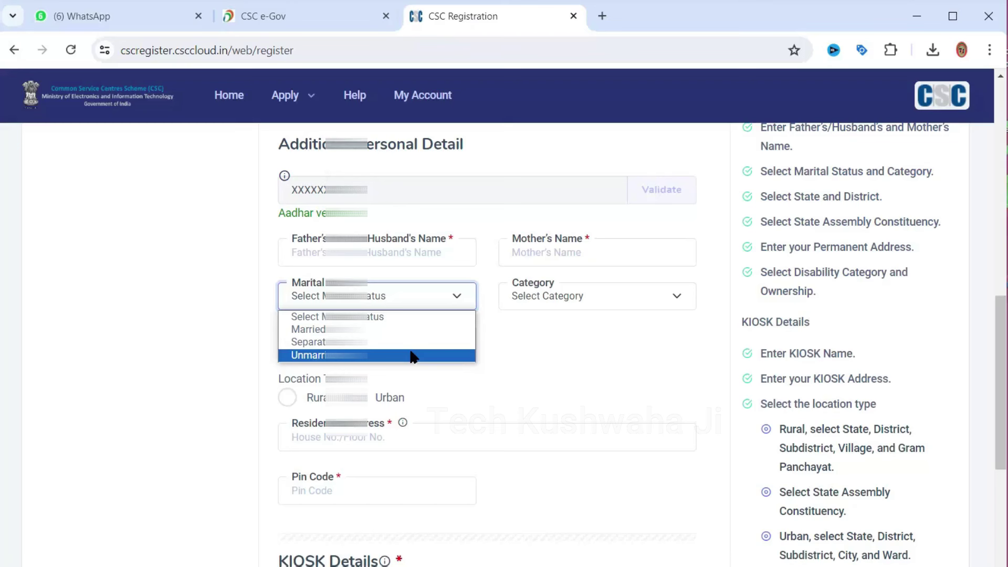
{"action": "left_click", "coordinate": [401, 329]}
{"action": "left_click", "coordinate": [549, 296]}
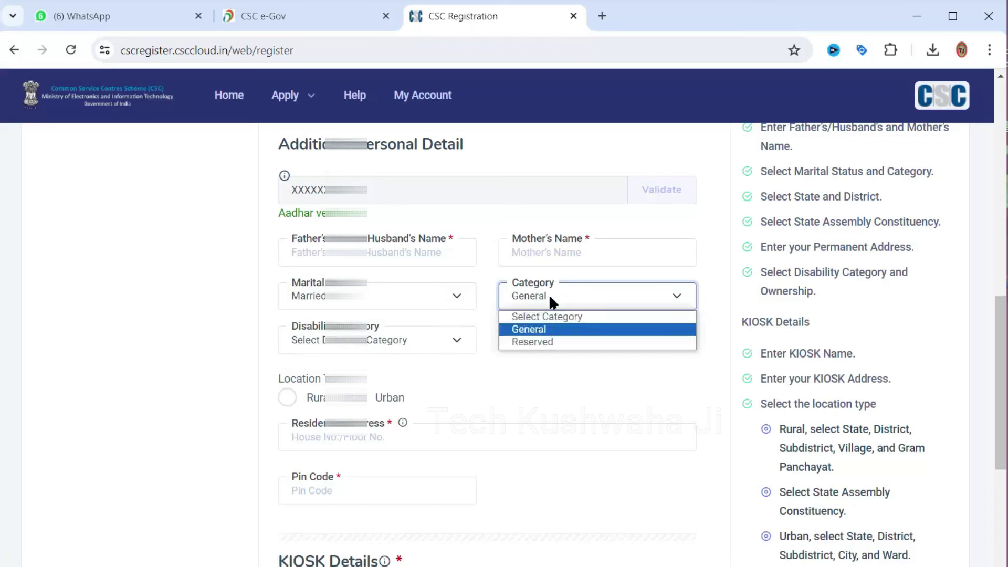
{"action": "left_click", "coordinate": [550, 330]}
{"action": "left_click", "coordinate": [546, 303]}
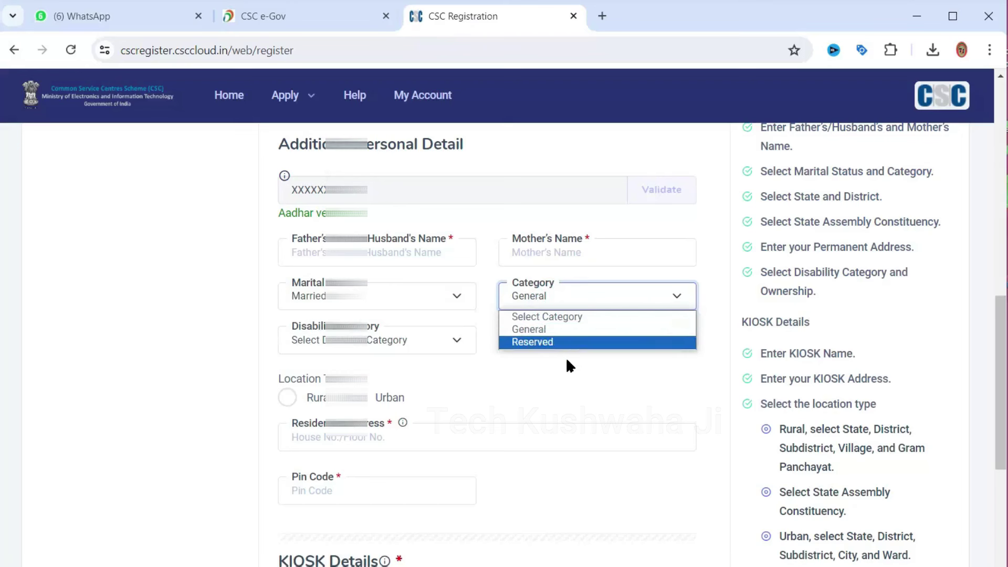
{"action": "left_click", "coordinate": [551, 330]}
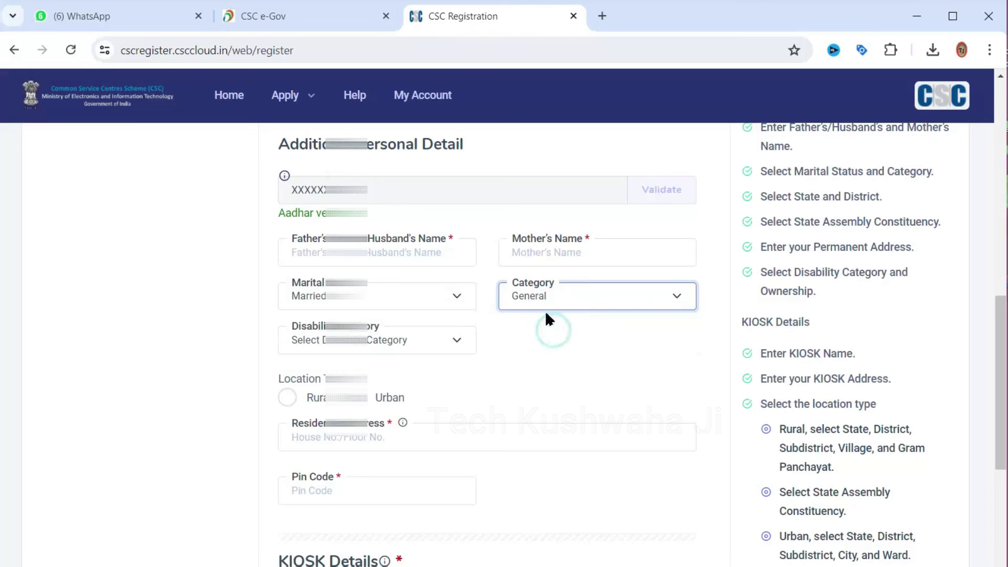
{"action": "left_click", "coordinate": [430, 342]}
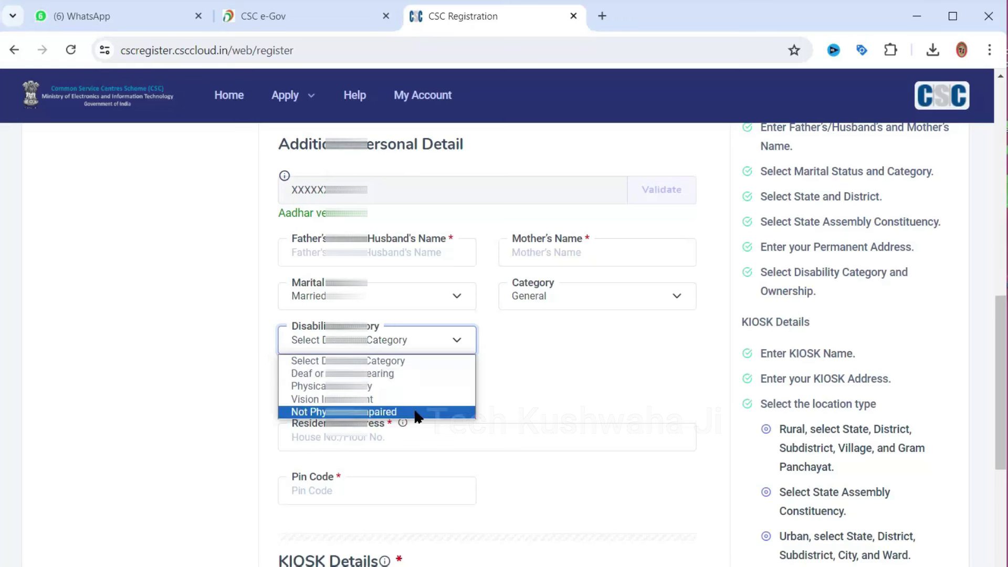
{"action": "left_click", "coordinate": [417, 412]}
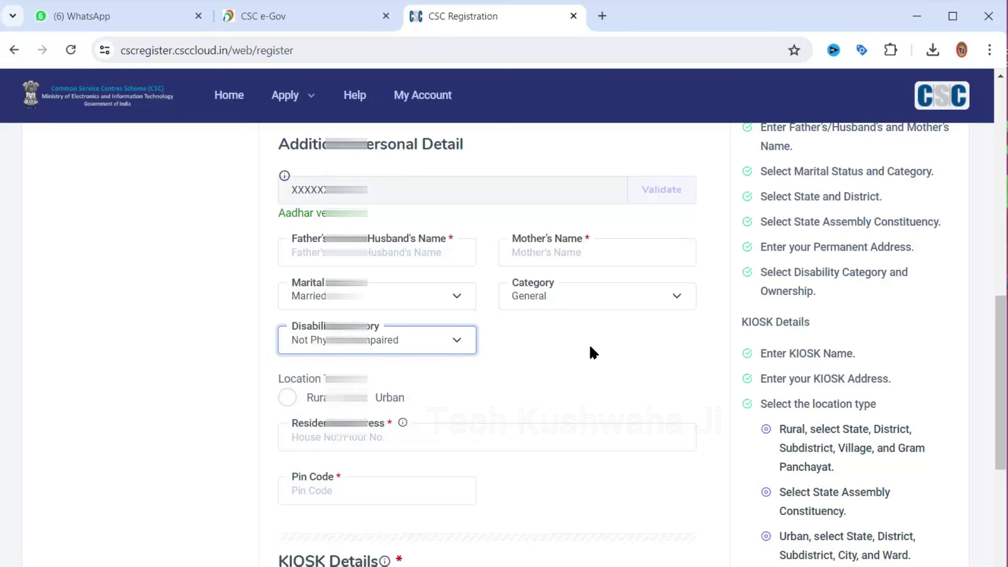
{"action": "scroll", "coordinate": [581, 338], "scroll_direction": "down", "scroll_amount": 2}
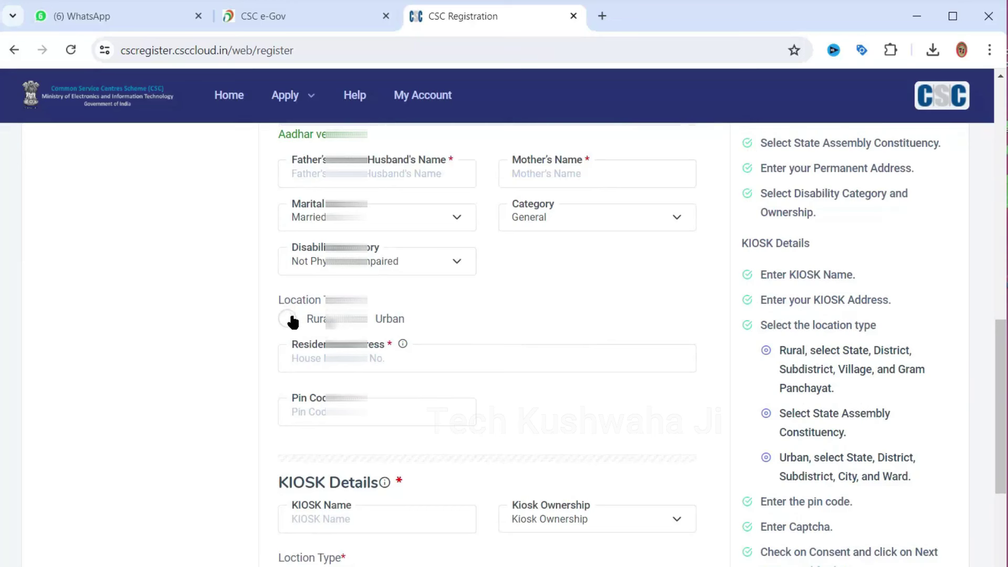
Set Rural residence in Karnataka, Chikkamagaluru district, Tarikere constituency and Tarikere sub district
{"action": "left_click", "coordinate": [291, 319]}
{"action": "scroll", "coordinate": [466, 359], "scroll_direction": "down", "scroll_amount": 2}
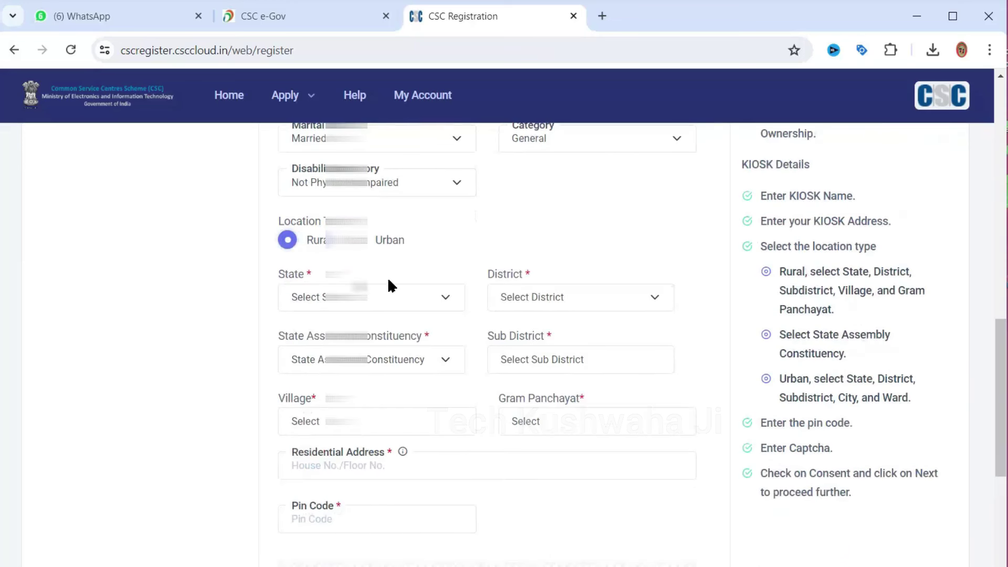
{"action": "left_click", "coordinate": [371, 300]}
{"action": "scroll", "coordinate": [389, 400], "scroll_direction": "down", "scroll_amount": 5}
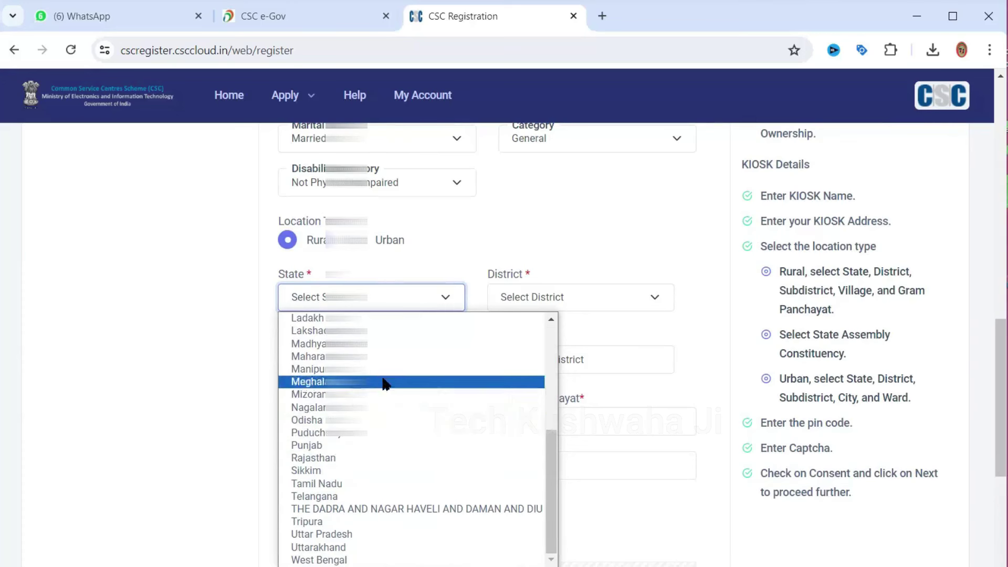
{"action": "left_click", "coordinate": [387, 382]}
{"action": "left_click", "coordinate": [576, 291]}
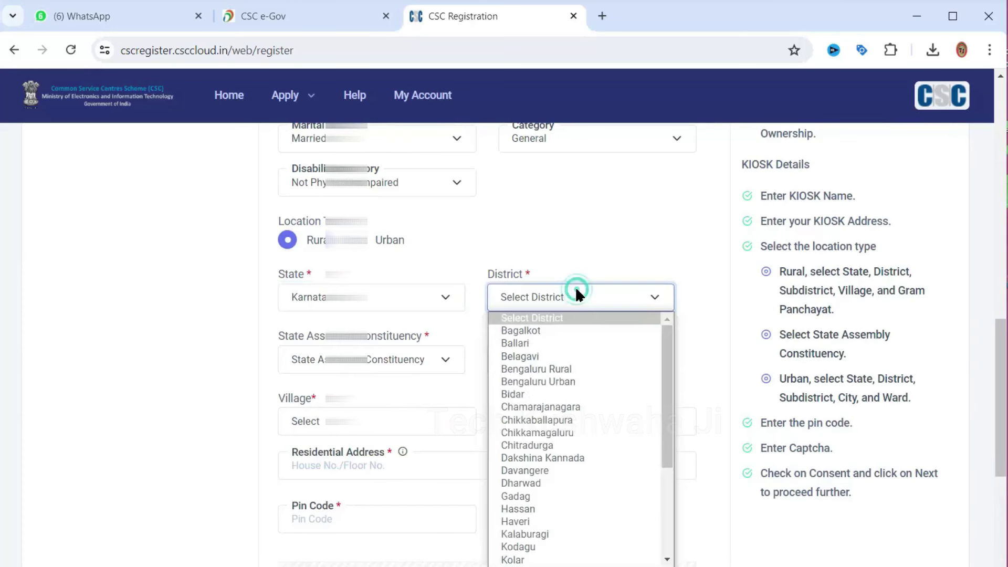
{"action": "left_click", "coordinate": [582, 435]}
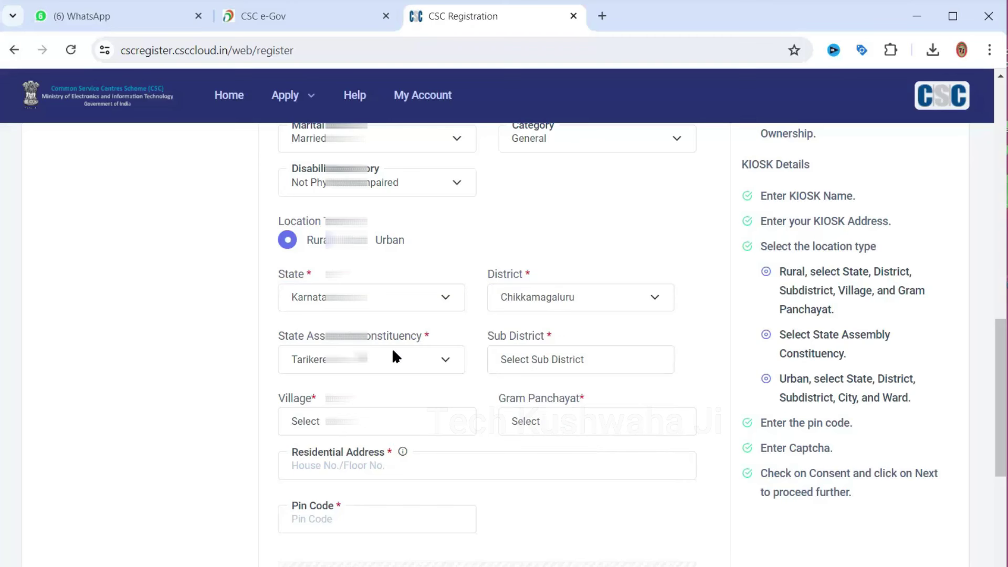
{"action": "left_click", "coordinate": [402, 361]}
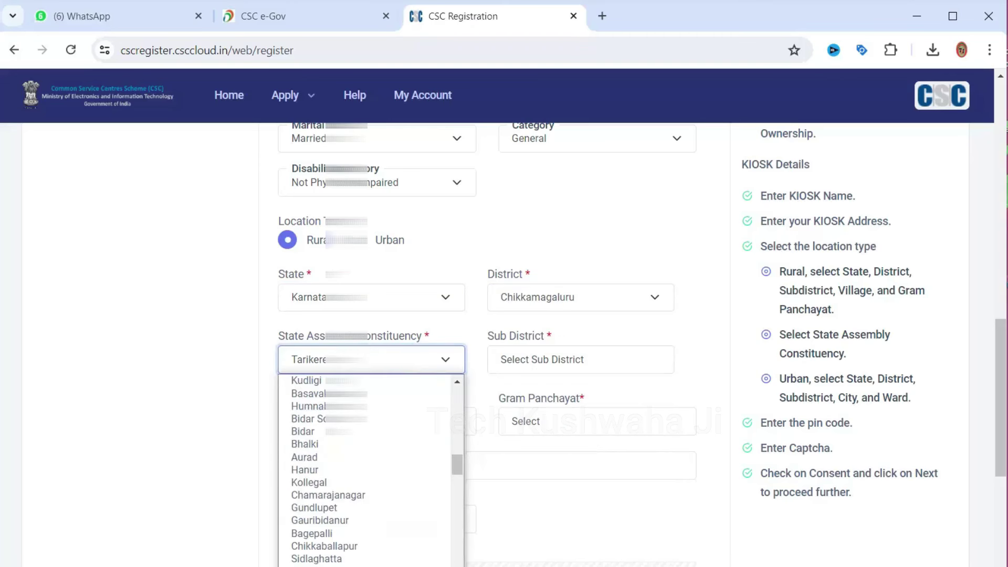
{"action": "left_click", "coordinate": [527, 360]}
{"action": "left_click", "coordinate": [551, 360]}
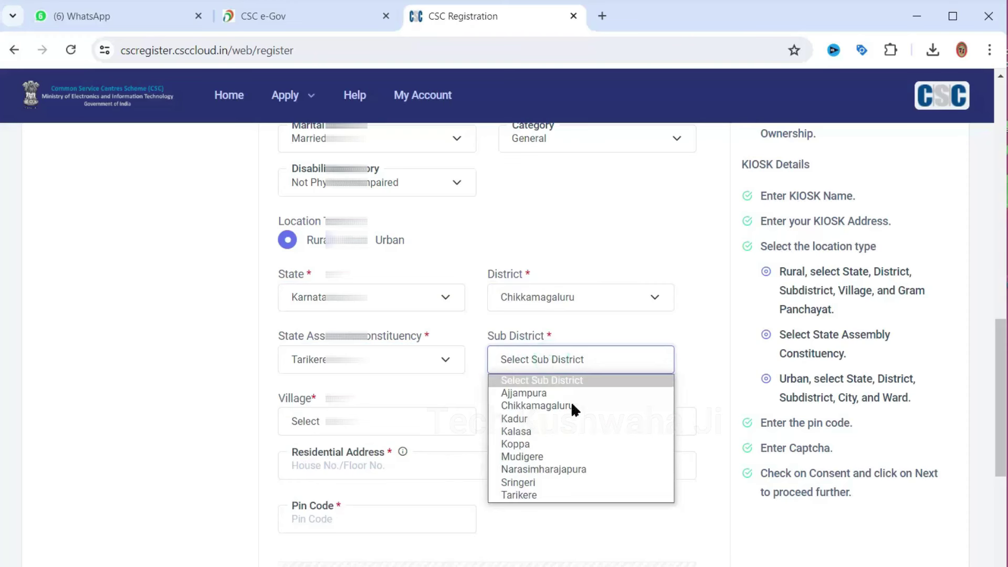
{"action": "left_click", "coordinate": [590, 492]}
Choose the applicant's village and Mudugodu gram panchayat, then enter the residential address
{"action": "left_click", "coordinate": [379, 422]}
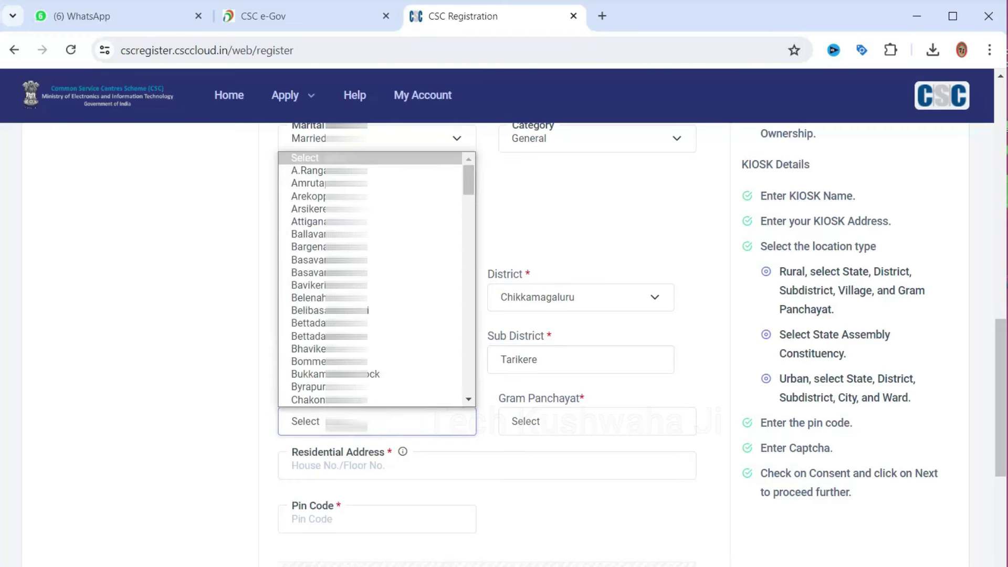
{"action": "scroll", "coordinate": [368, 315], "scroll_direction": "down", "scroll_amount": 15}
{"action": "left_click", "coordinate": [378, 415]}
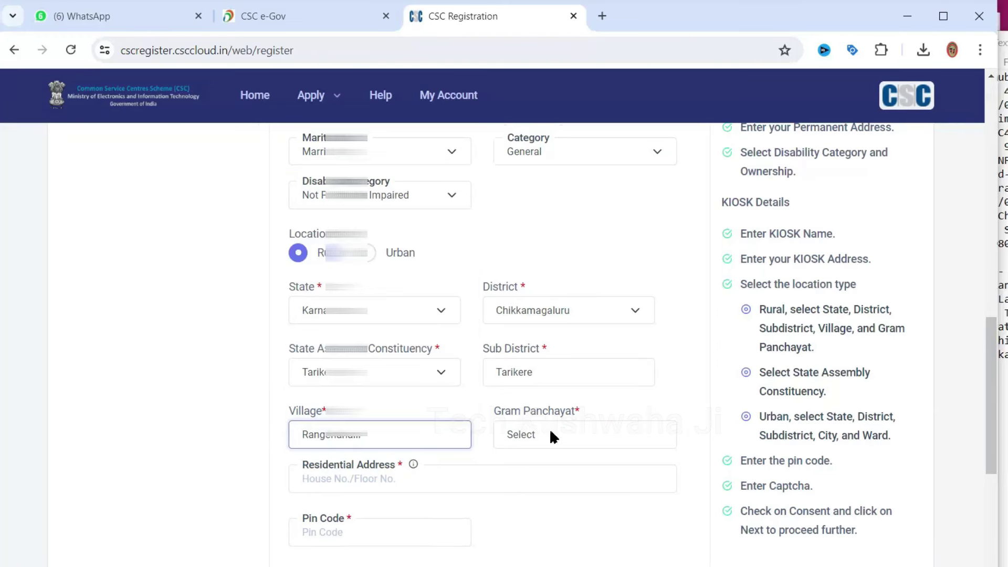
{"action": "left_click", "coordinate": [550, 434]}
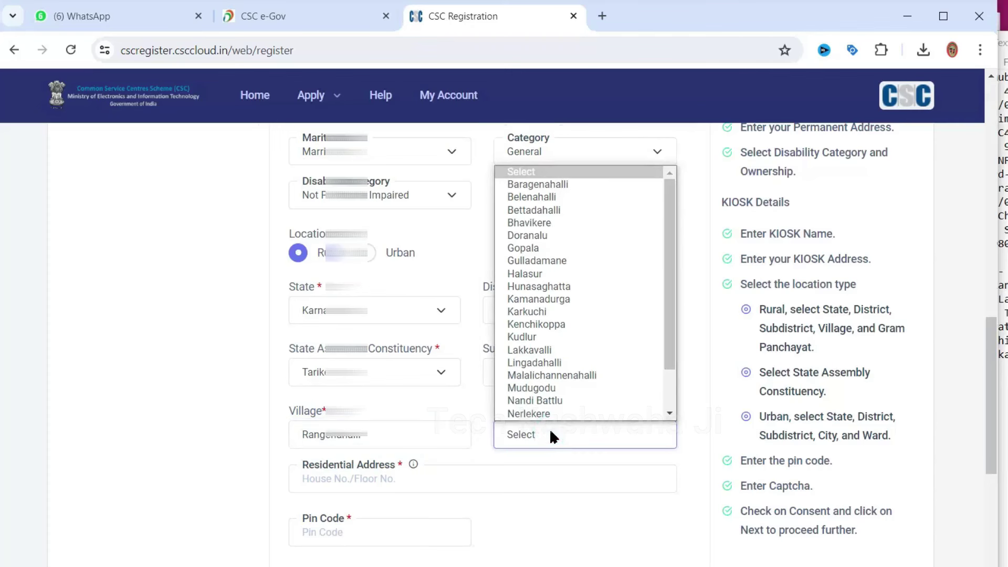
{"action": "scroll", "coordinate": [575, 365], "scroll_direction": "down", "scroll_amount": 1}
{"action": "left_click", "coordinate": [575, 363]}
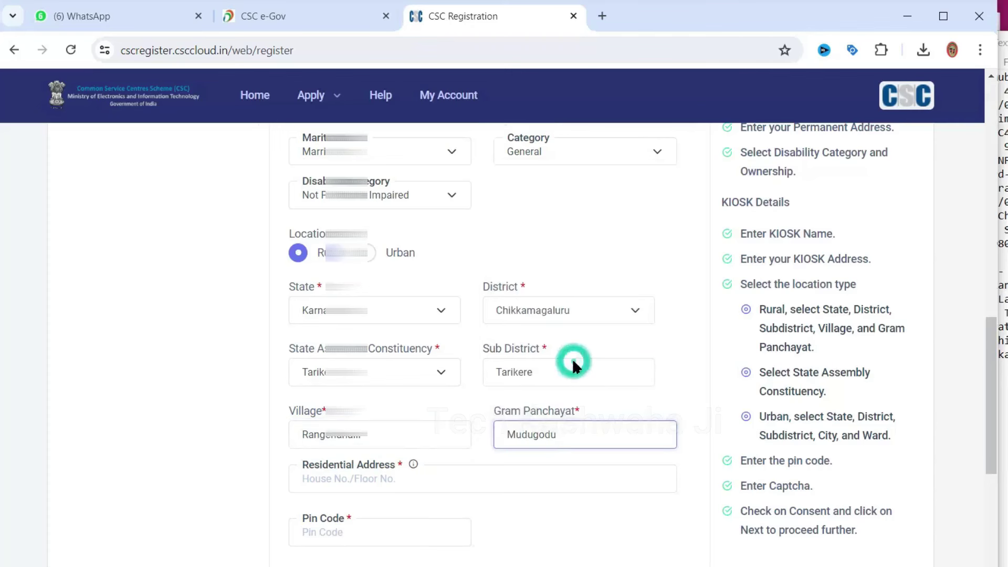
{"action": "scroll", "coordinate": [473, 341], "scroll_direction": "down", "scroll_amount": 3}
{"action": "left_click", "coordinate": [378, 327]}
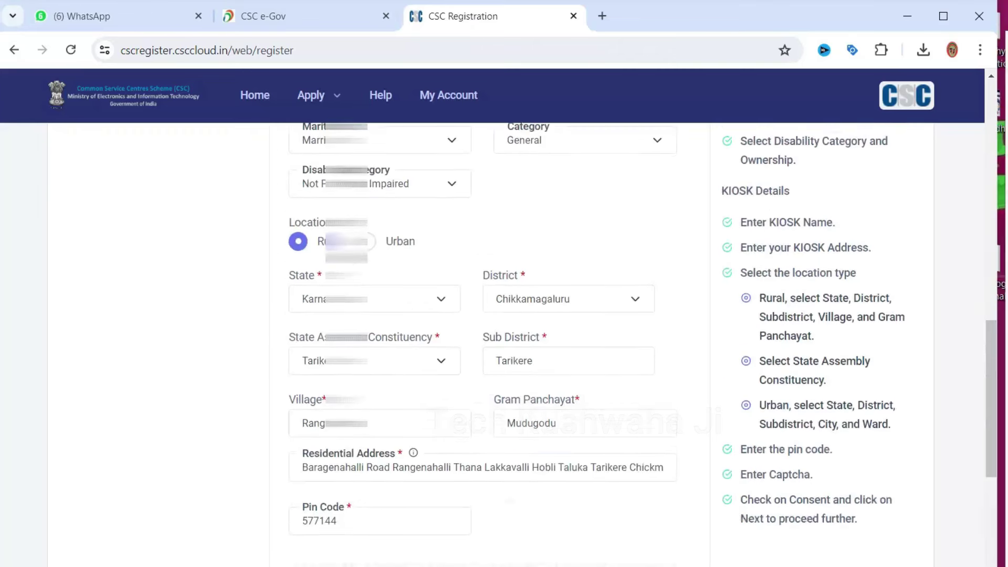
{"action": "scroll", "coordinate": [484, 342], "scroll_direction": "down", "scroll_amount": 5}
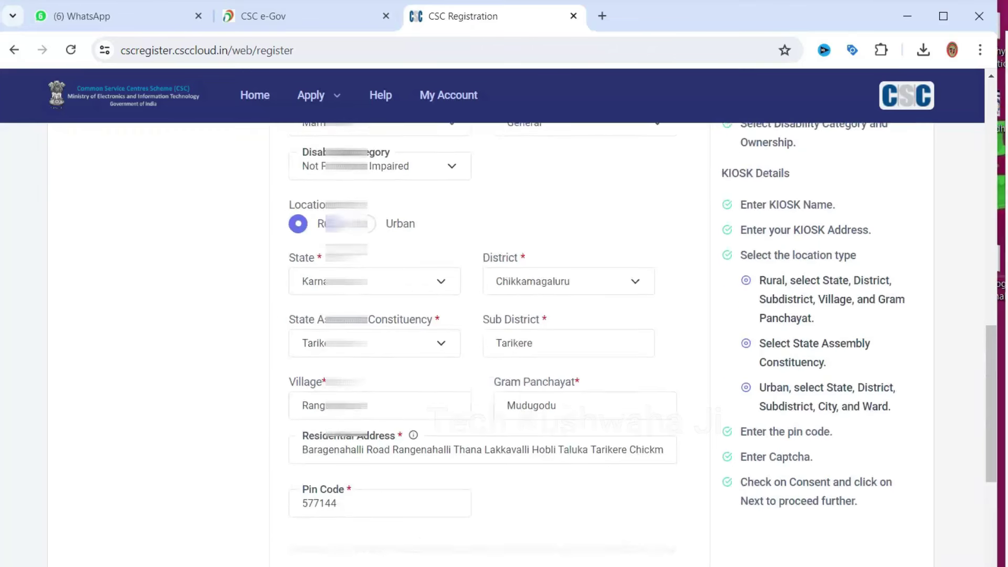
{"action": "scroll", "coordinate": [483, 342], "scroll_direction": "down", "scroll_amount": 4}
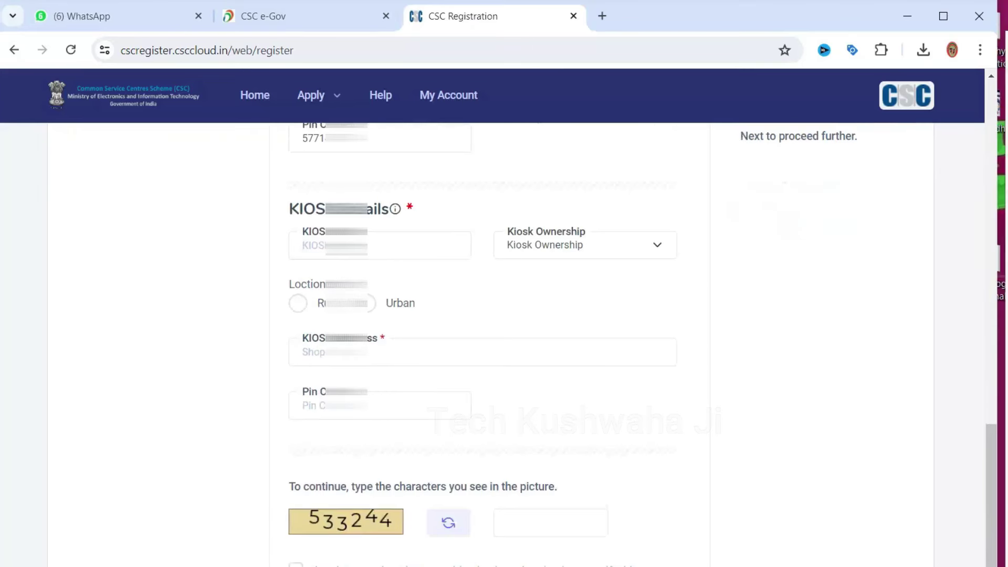
Set kiosk ownership to Owned, paste the kiosk name, and choose Rural location type
{"action": "scroll", "coordinate": [393, 263], "scroll_direction": "up", "scroll_amount": 2}
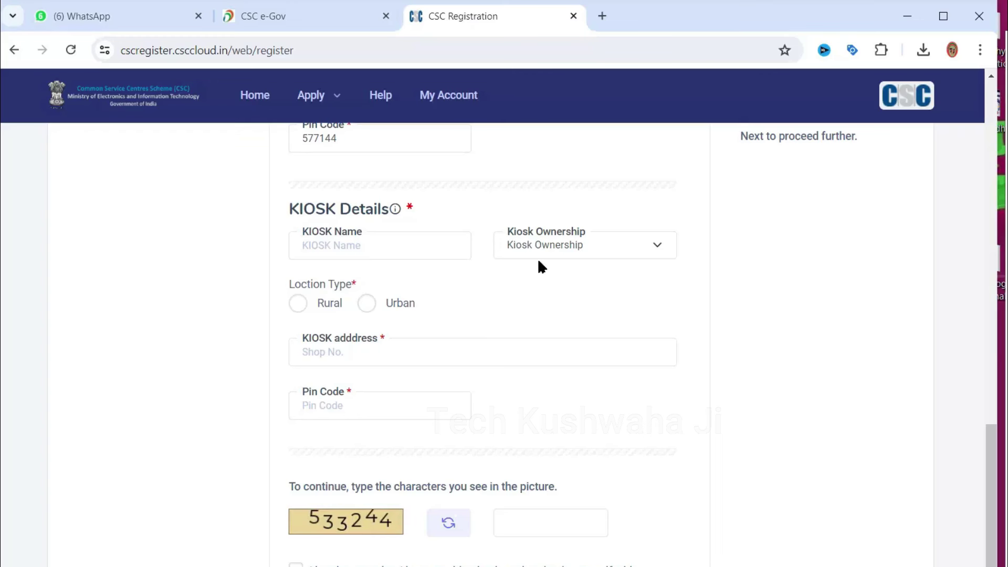
{"action": "left_click", "coordinate": [546, 243]}
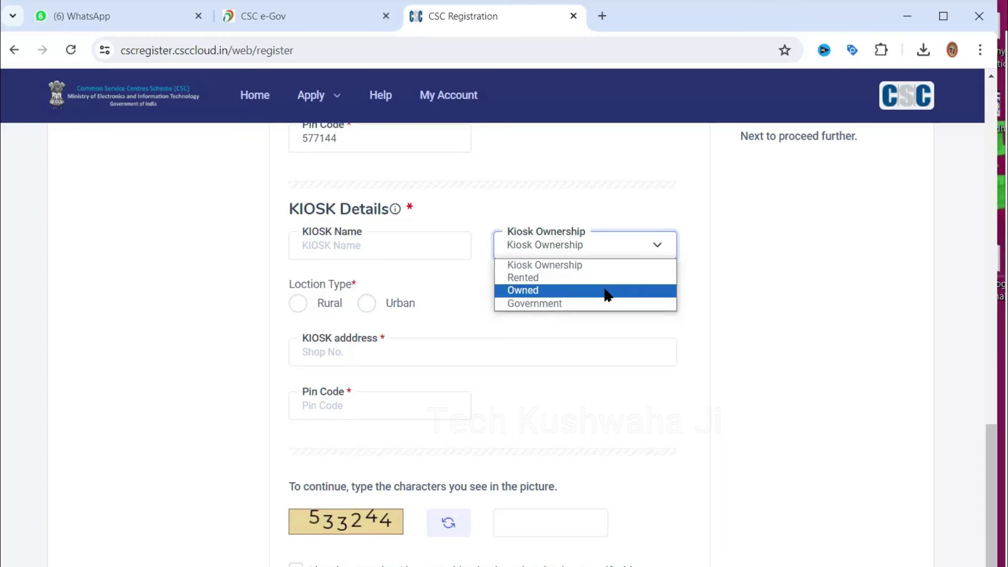
{"action": "left_click", "coordinate": [606, 292]}
{"action": "left_click", "coordinate": [570, 247]}
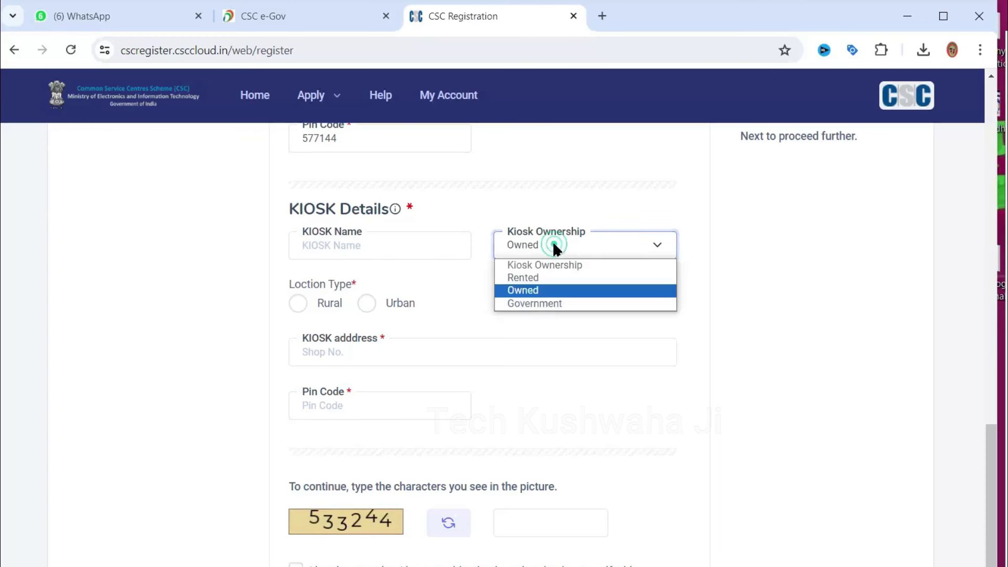
{"action": "left_click", "coordinate": [543, 290]}
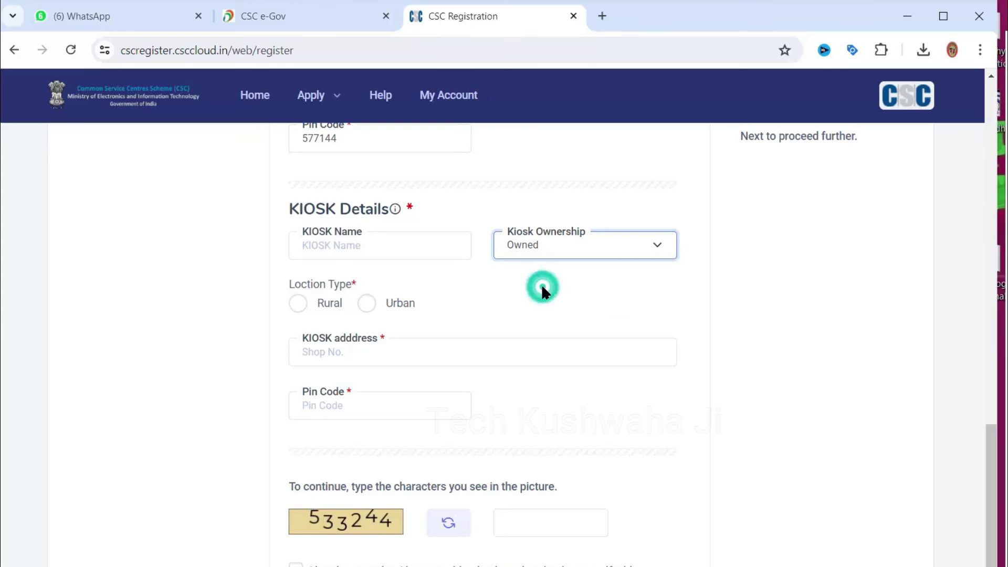
{"action": "left_click", "coordinate": [547, 276]}
{"action": "left_click", "coordinate": [382, 254]}
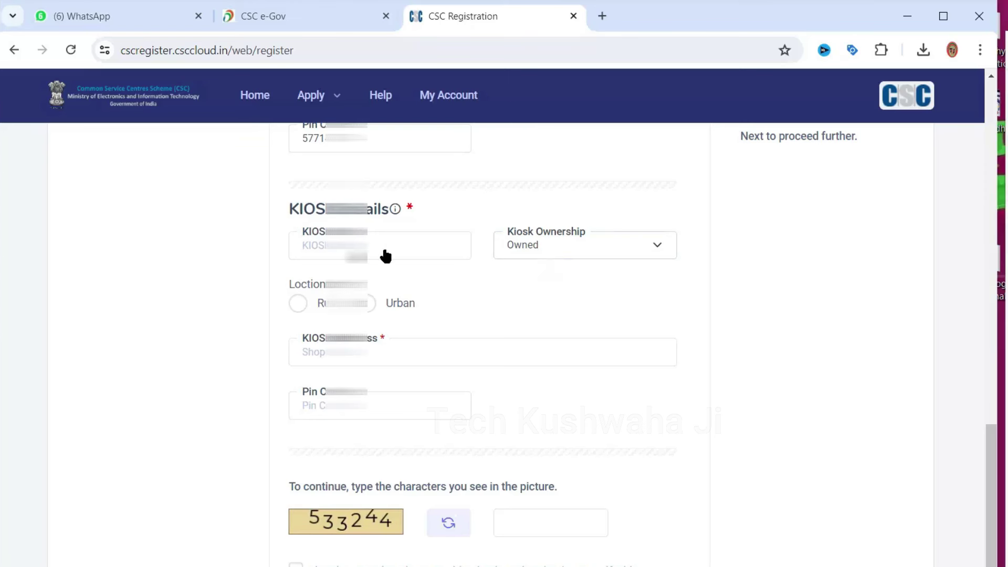
{"action": "key", "text": "ctrl+v"}
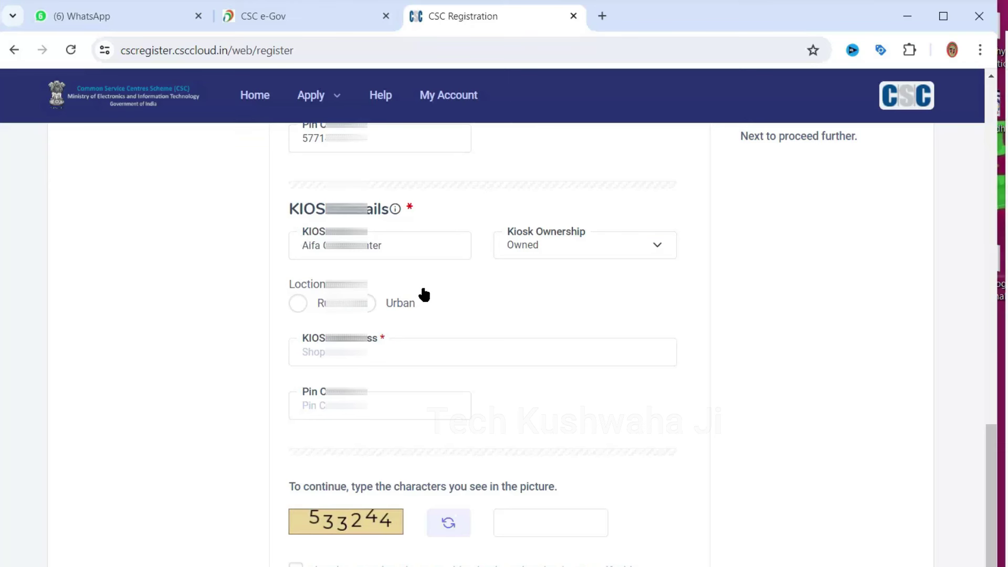
{"action": "left_click", "coordinate": [298, 303]}
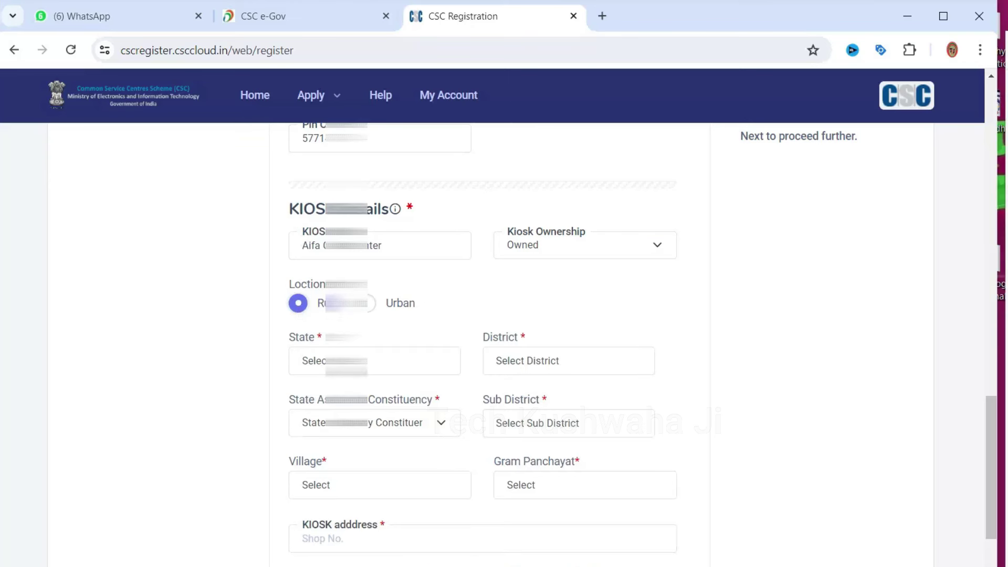
Enter captcha 533244, give Aadhaar VID consent, and move on to Email and PAN Details
{"action": "scroll", "coordinate": [410, 353], "scroll_direction": "down", "scroll_amount": 3}
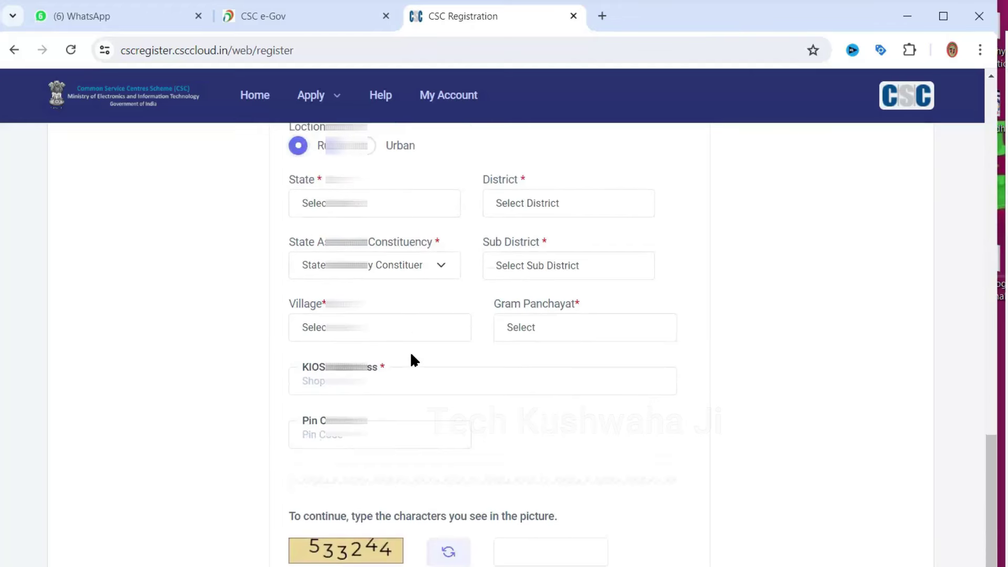
{"action": "scroll", "coordinate": [411, 352], "scroll_direction": "up", "scroll_amount": 2}
{"action": "scroll", "coordinate": [411, 355], "scroll_direction": "up", "scroll_amount": 1}
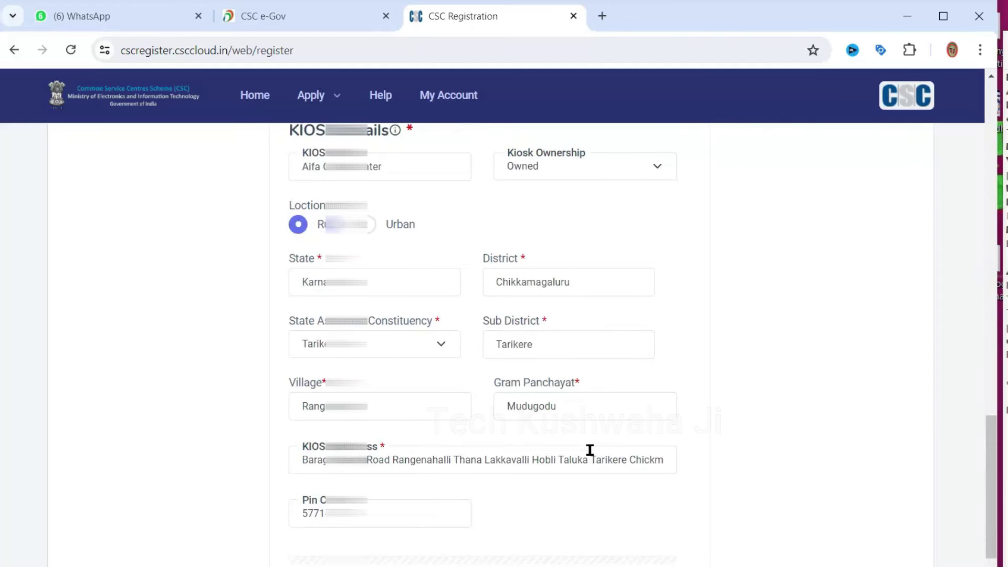
{"action": "scroll", "coordinate": [590, 450], "scroll_direction": "up", "scroll_amount": 10}
{"action": "scroll", "coordinate": [589, 447], "scroll_direction": "down", "scroll_amount": 3}
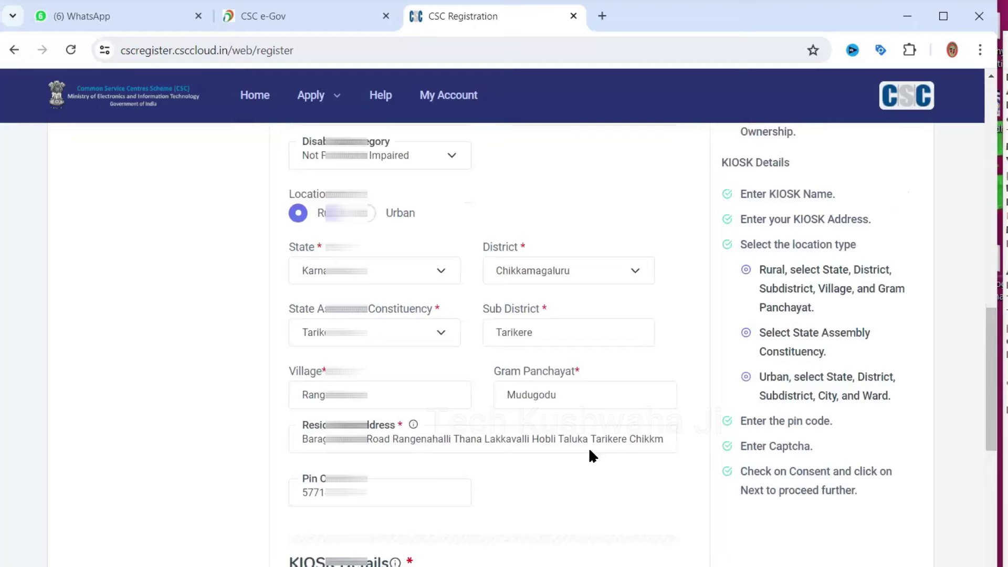
{"action": "scroll", "coordinate": [589, 450], "scroll_direction": "down", "scroll_amount": 5}
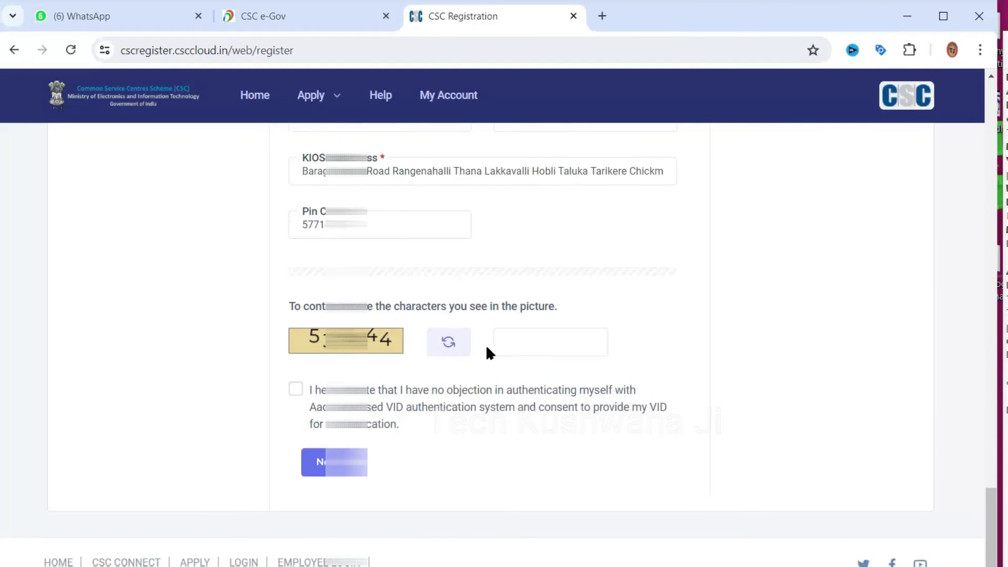
{"action": "left_click", "coordinate": [540, 333]}
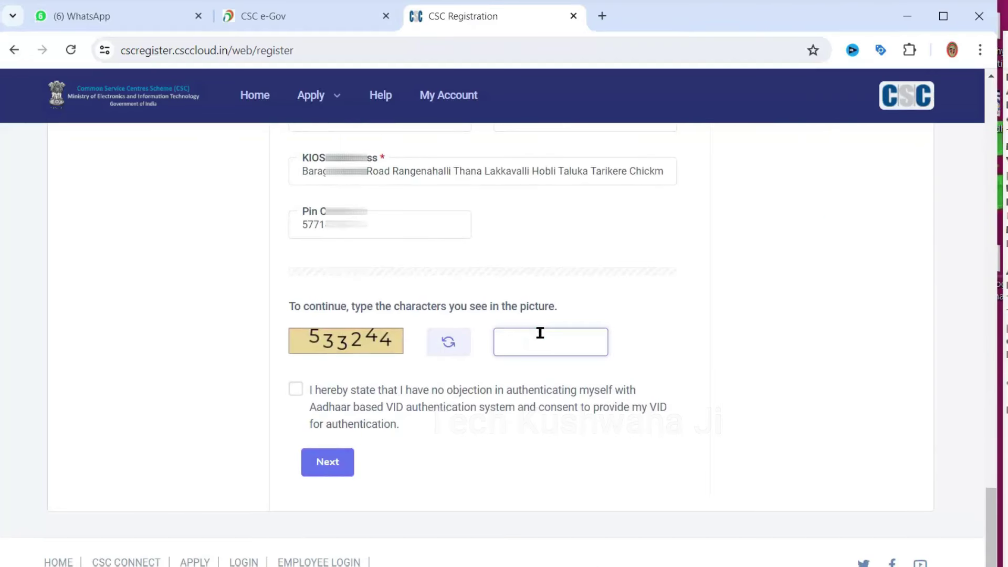
{"action": "type", "text": "533244"}
{"action": "left_click", "coordinate": [294, 391]}
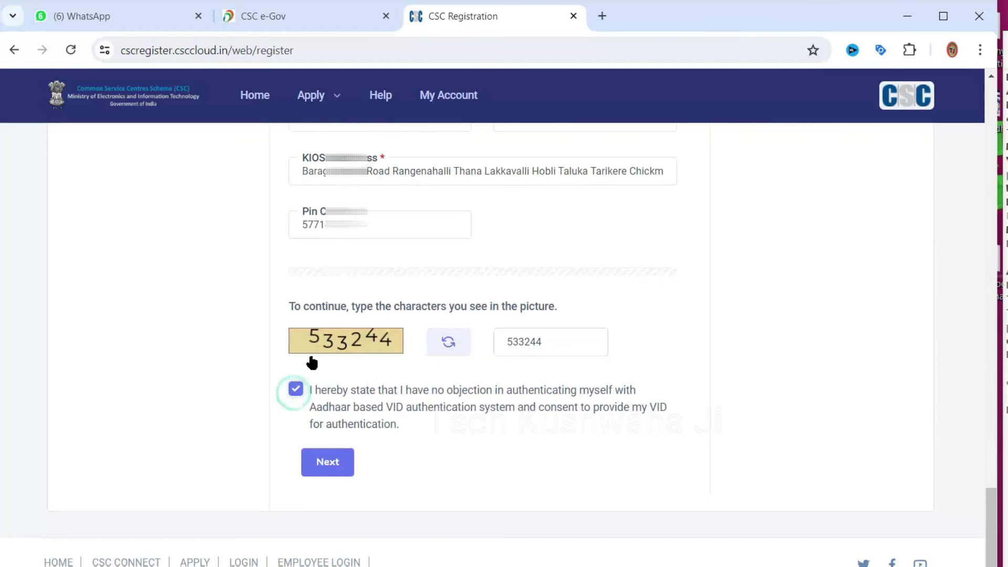
{"action": "left_click", "coordinate": [326, 461]}
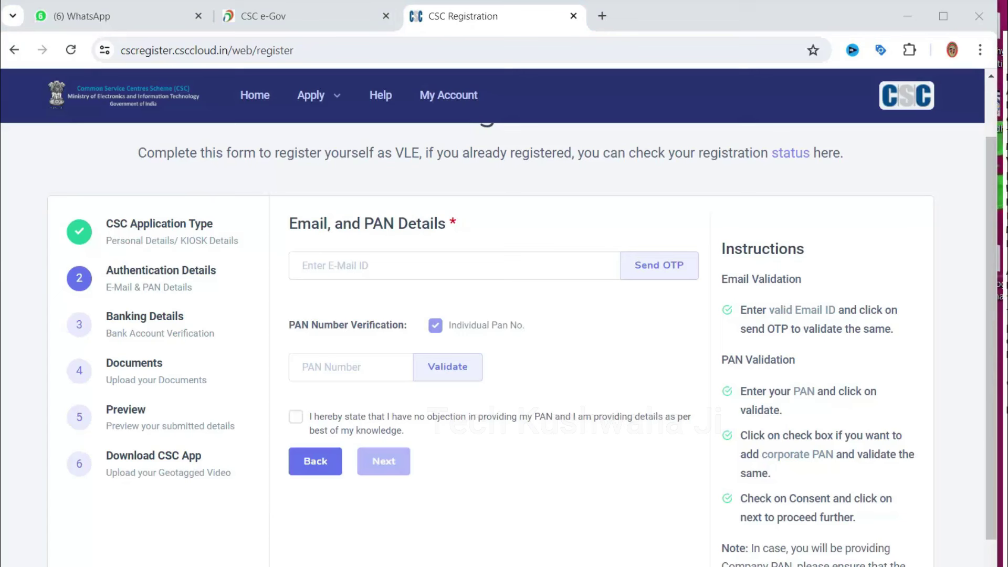
Paste the applicant's e-mail address, correct its .com ending, and request the verification OTP
{"action": "left_click", "coordinate": [355, 264]}
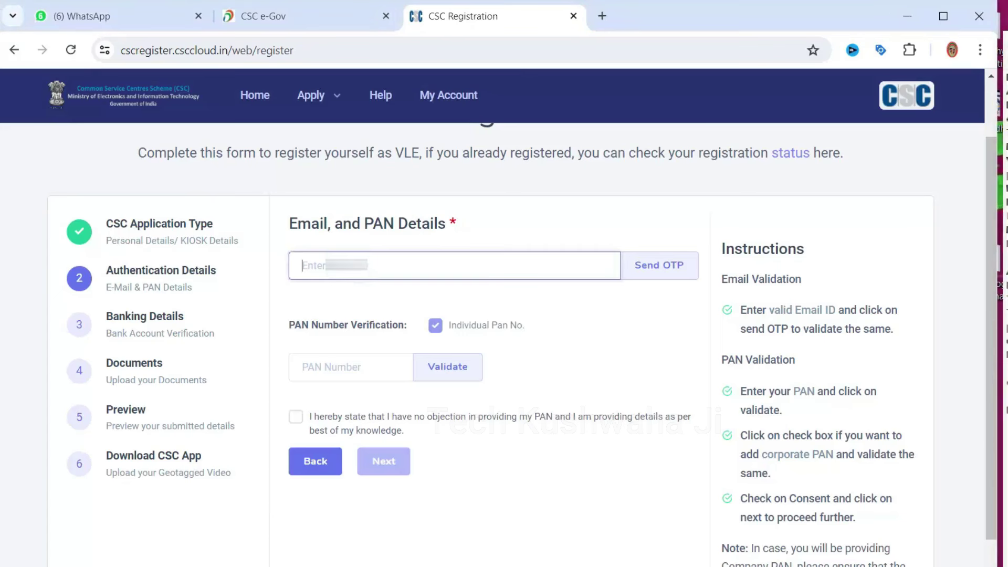
{"action": "key", "text": "ctrl+v"}
{"action": "key", "text": "BackSpace"}
{"action": "key", "text": "BackSpace"}
{"action": "key", "text": "BackSpace"}
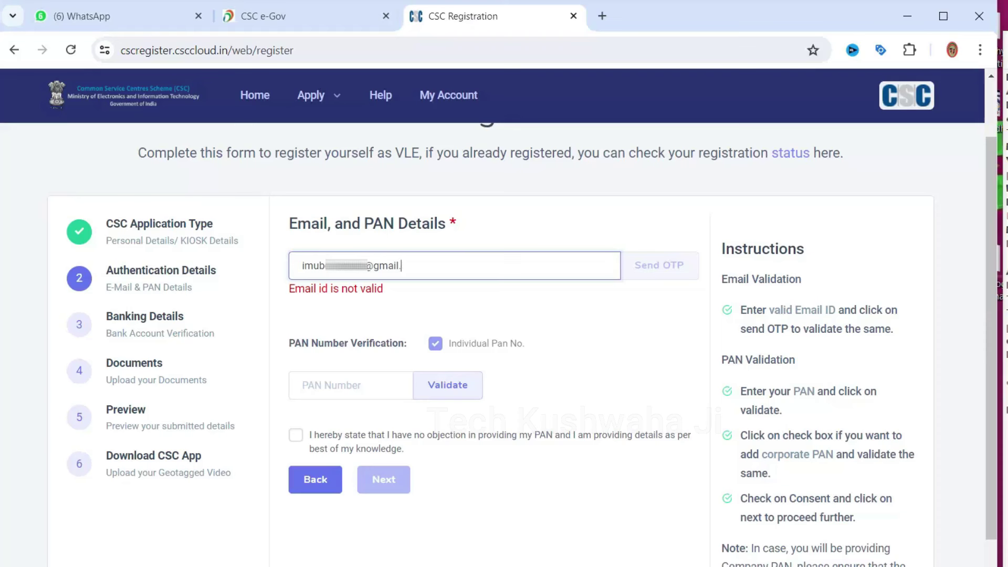
{"action": "type", "text": "com"}
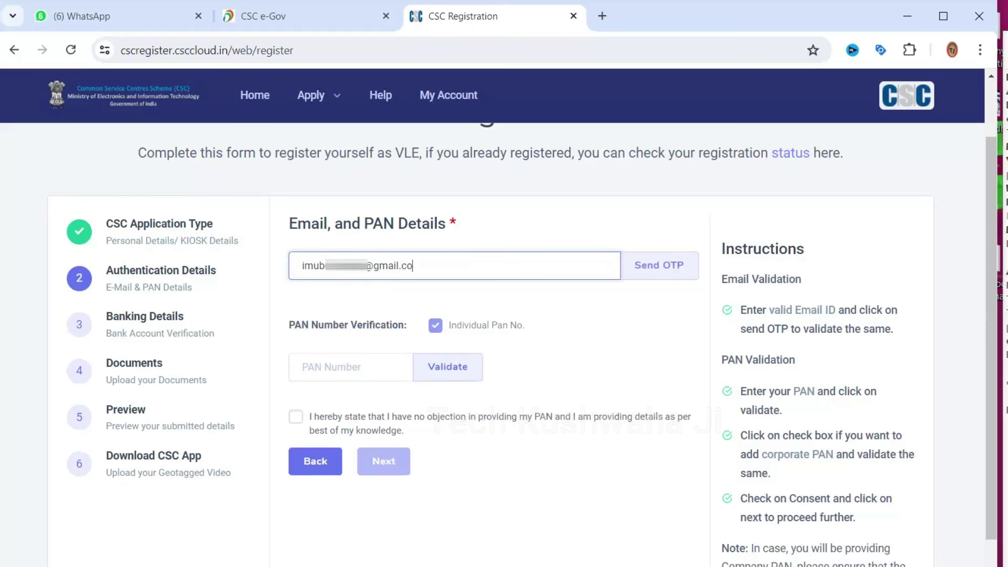
{"action": "left_click", "coordinate": [657, 267]}
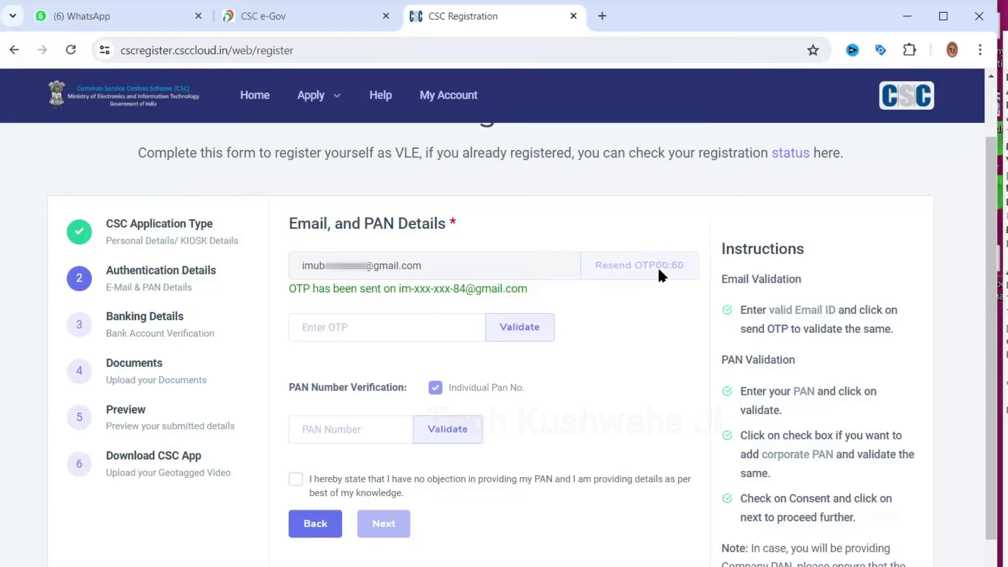
{"action": "left_click", "coordinate": [389, 327]}
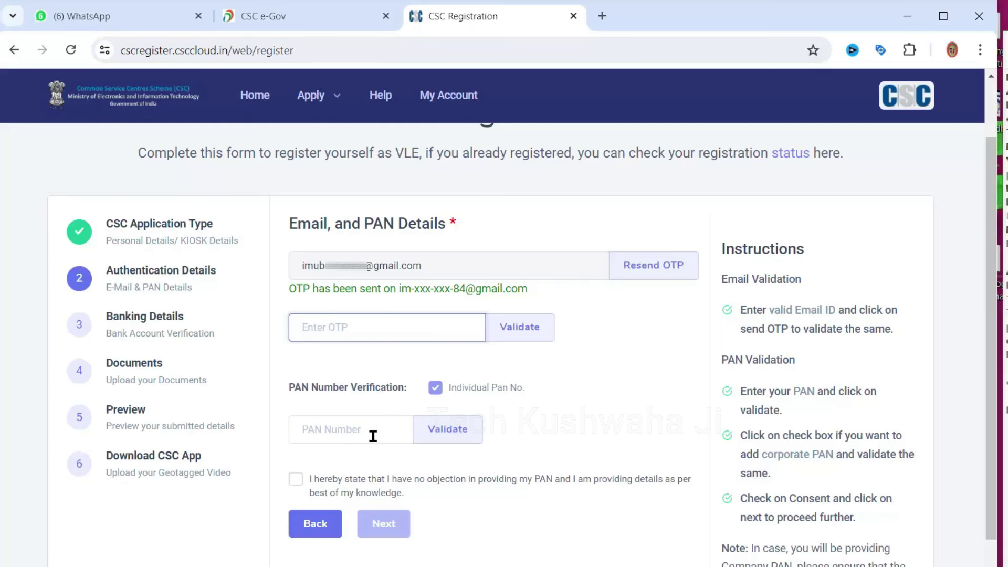
Open the newcscaadhaar.com CSC Aadhaar Portal in a new tab, then return to the registration OTP field
{"action": "left_click", "coordinate": [603, 15]}
{"action": "type", "text": "newcscaadhaar.com"}
{"action": "key", "text": "Return"}
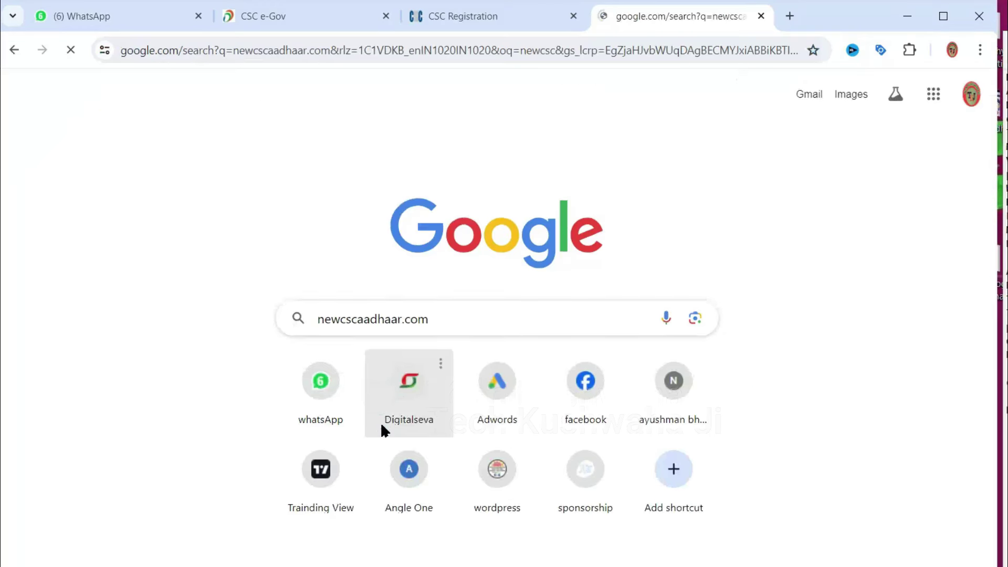
{"action": "left_click", "coordinate": [307, 259]}
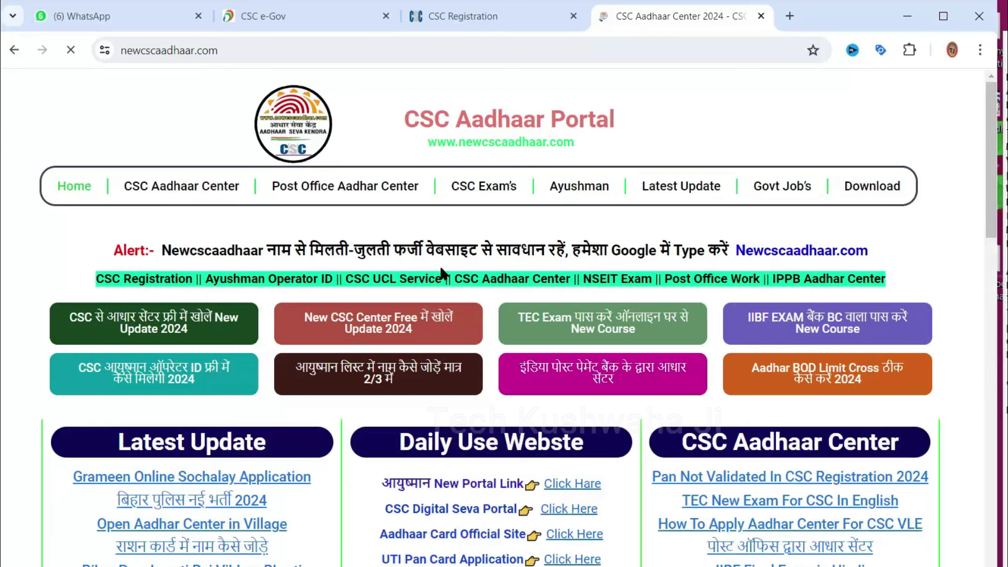
{"action": "scroll", "coordinate": [416, 211], "scroll_direction": "down", "scroll_amount": 7}
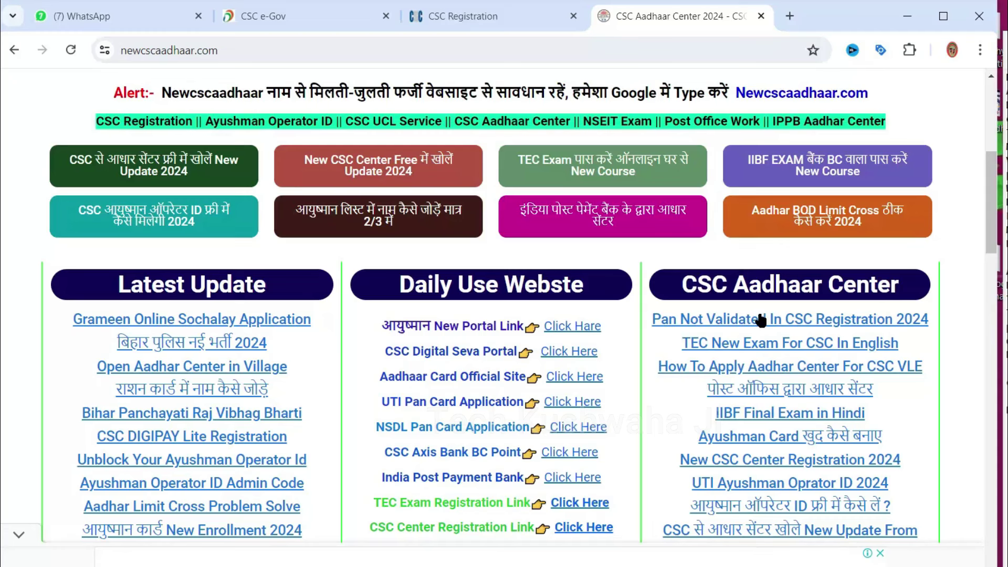
{"action": "left_click", "coordinate": [487, 10]}
{"action": "left_click", "coordinate": [377, 324]}
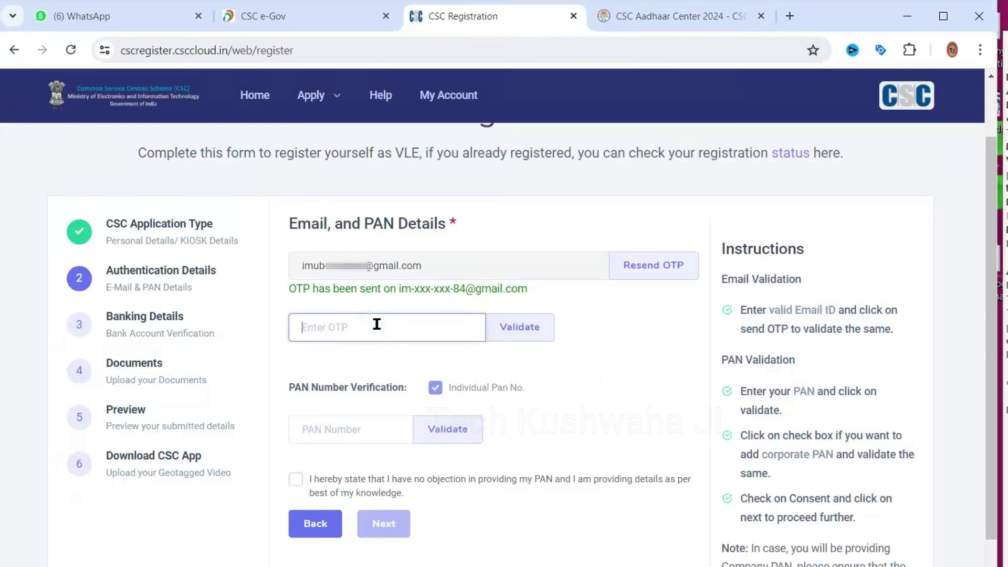
Verify the e-mail address by pasting its OTP and validating it
{"action": "key", "text": "ctrl+v"}
{"action": "left_click", "coordinate": [520, 327]}
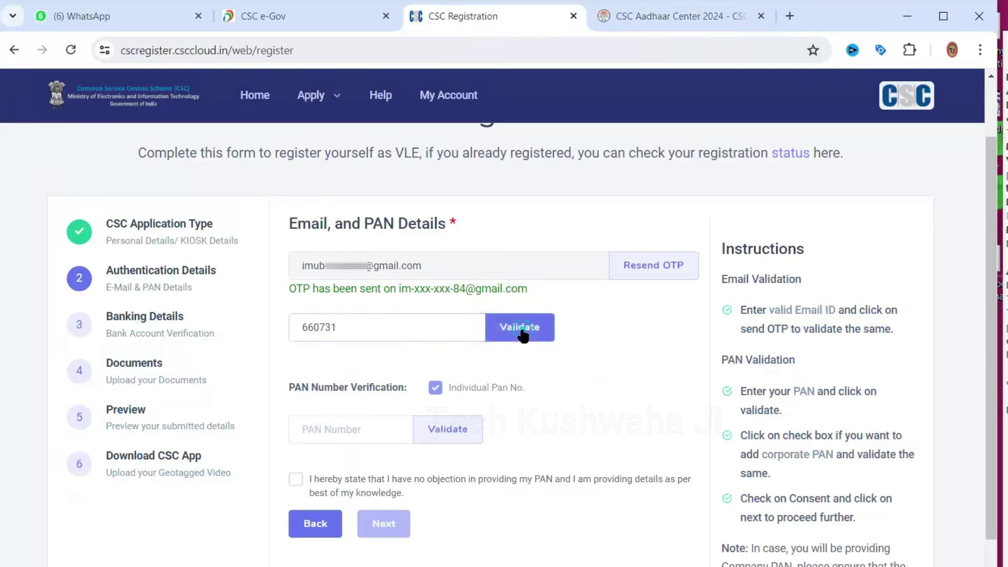
{"action": "left_click", "coordinate": [344, 385]}
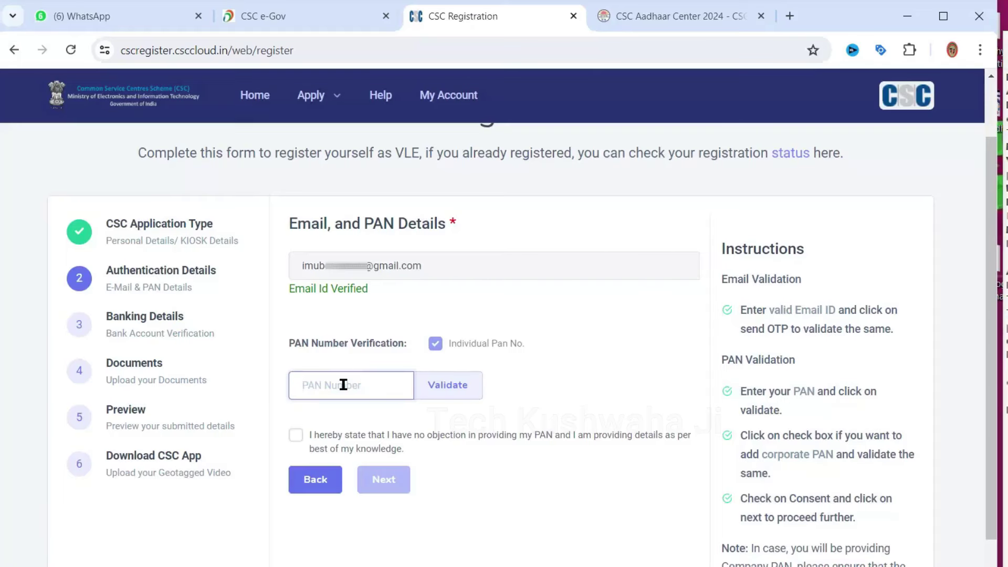
Paste the PAN number from another window and validate it, which returns PAN Not validated
{"action": "key", "text": "alt+Tab"}
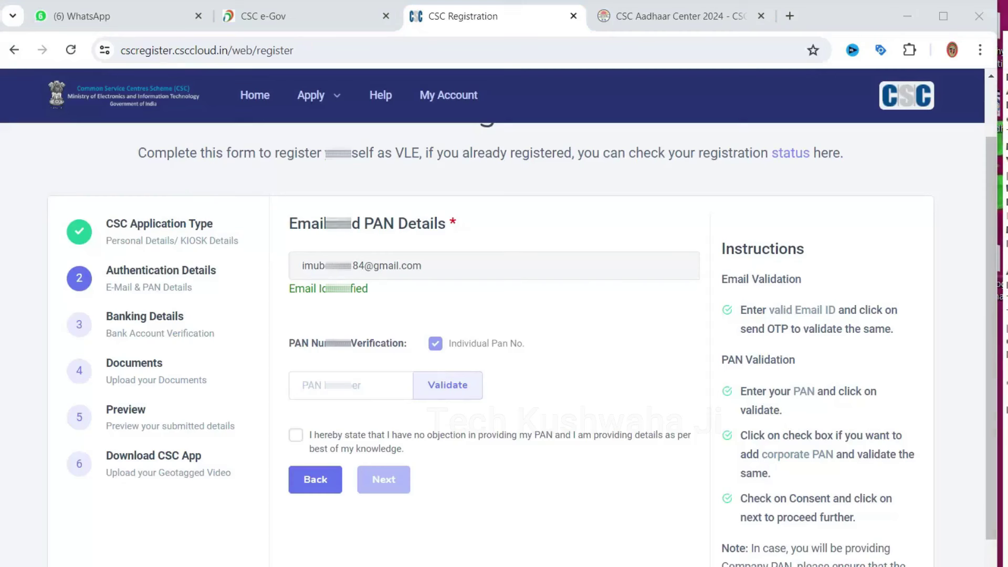
{"action": "key", "text": "alt+Tab"}
{"action": "key", "text": "ctrl+v"}
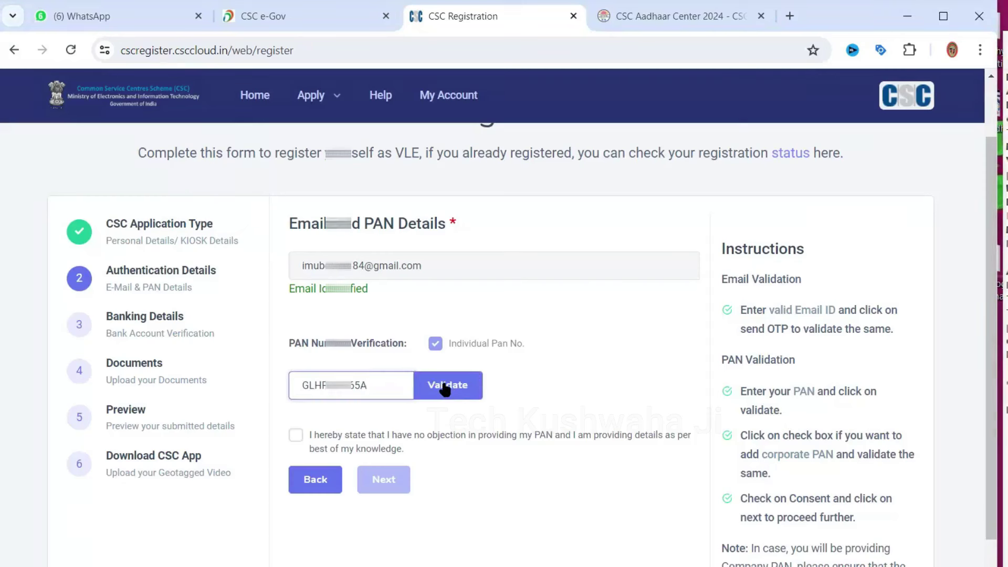
{"action": "left_click", "coordinate": [444, 386]}
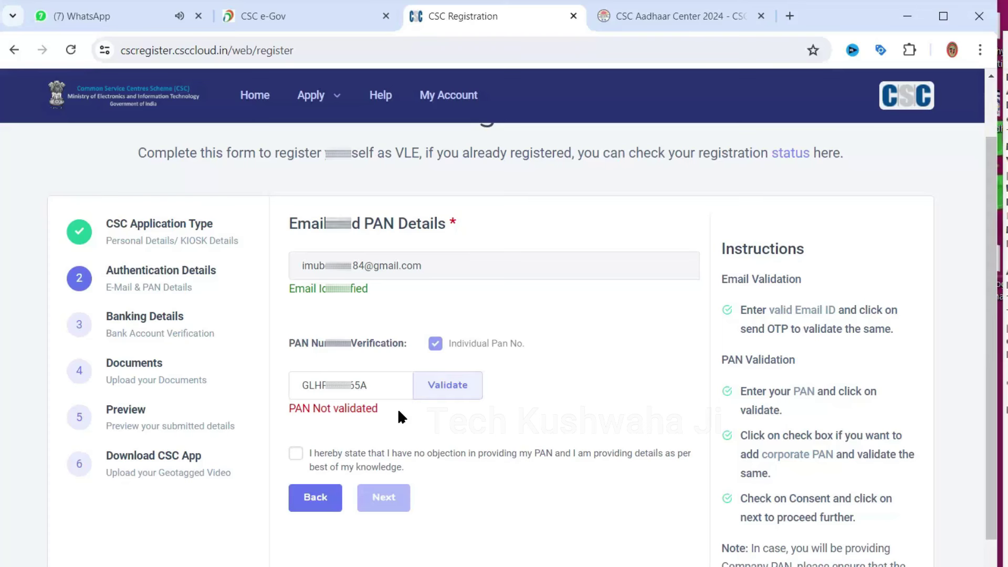
{"action": "left_click", "coordinate": [944, 16]}
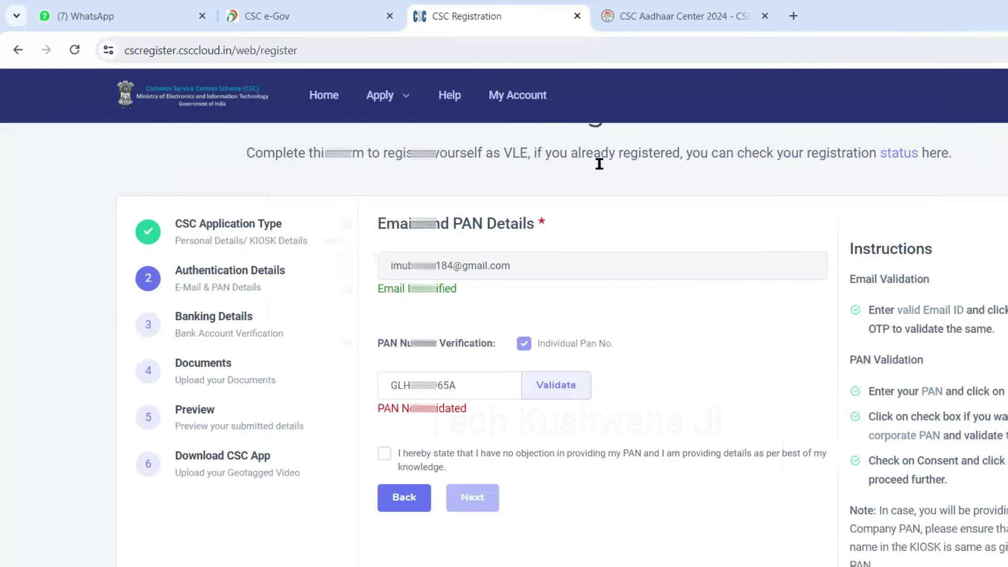
Re-validate the PAN until the name as in PAN and a 100 match percentage appear
{"action": "left_click", "coordinate": [552, 384]}
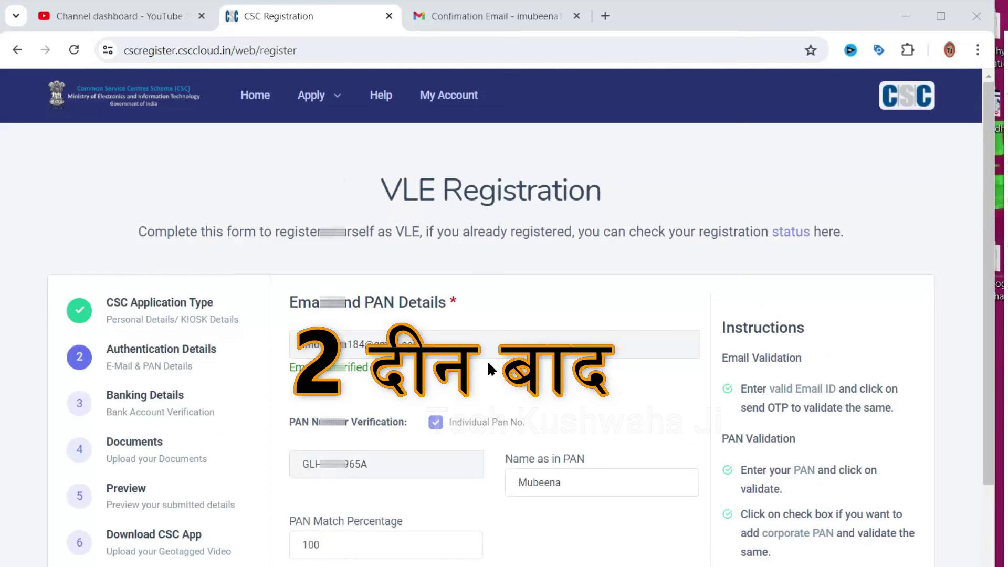
{"action": "scroll", "coordinate": [487, 360], "scroll_direction": "down", "scroll_amount": 2}
{"action": "scroll", "coordinate": [487, 361], "scroll_direction": "up", "scroll_amount": 2}
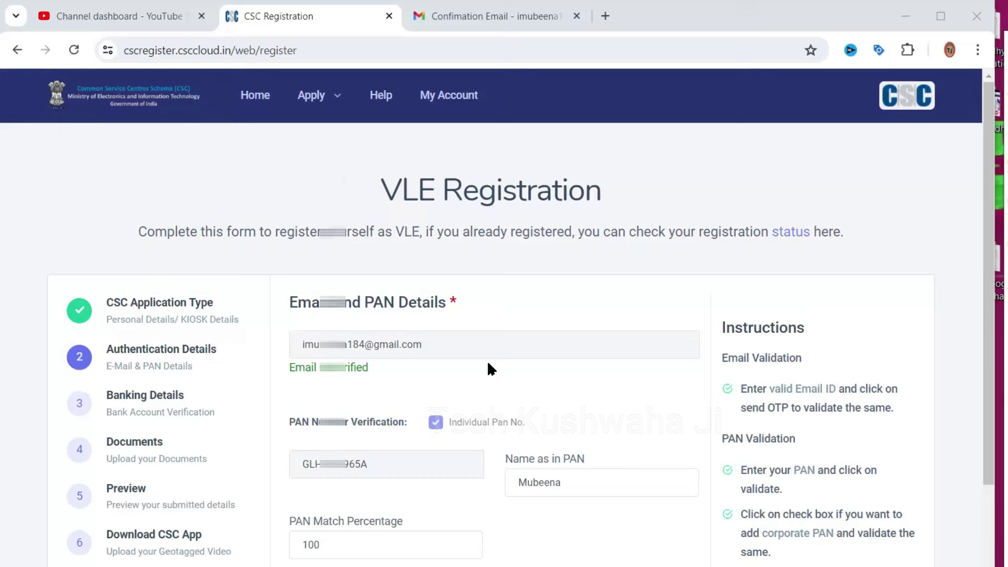
{"action": "scroll", "coordinate": [491, 368], "scroll_direction": "down", "scroll_amount": 3}
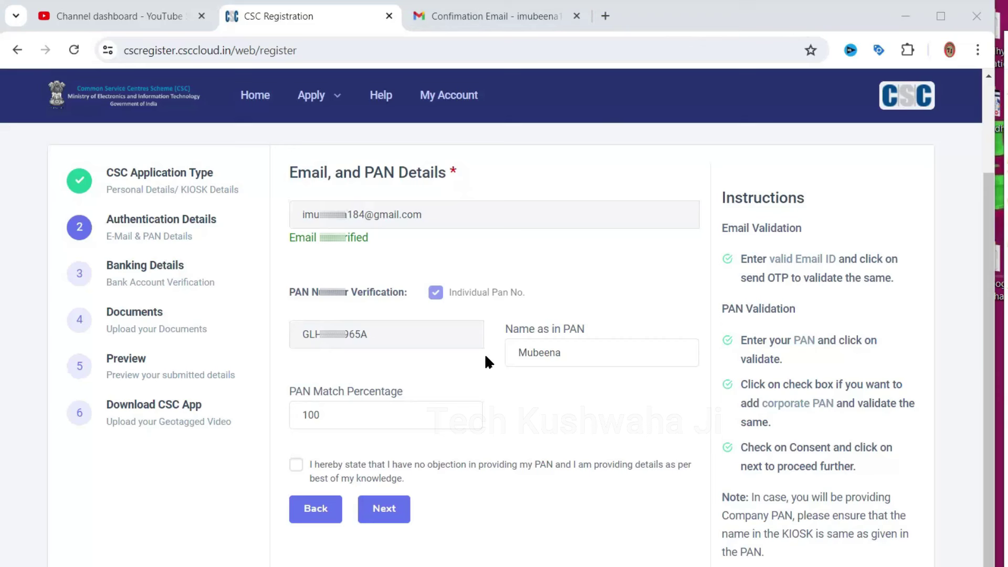
Search for newcscaadhaar.com in a new tab and open the site
{"action": "left_click", "coordinate": [606, 17]}
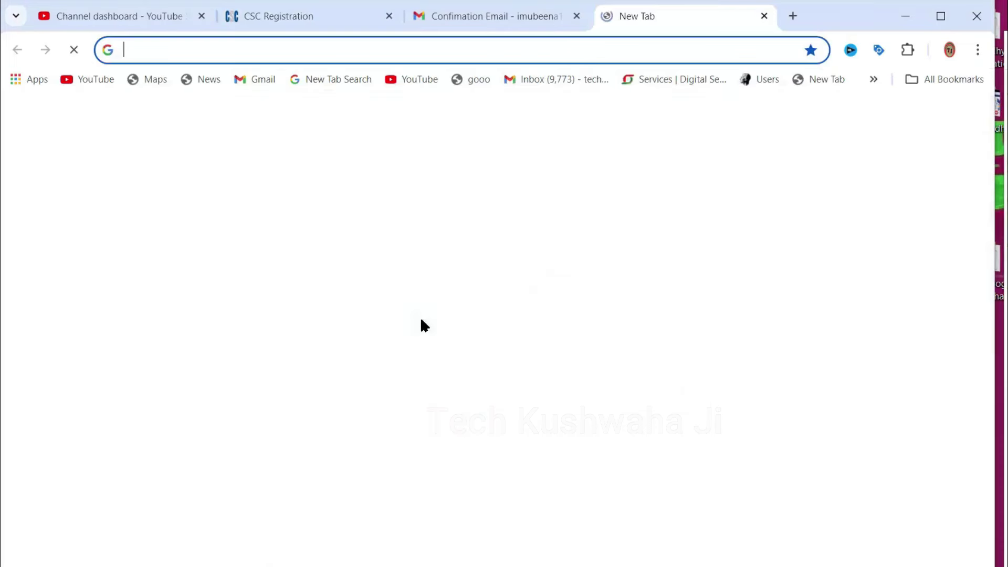
{"action": "type", "text": "new"}
{"action": "left_click", "coordinate": [333, 423]}
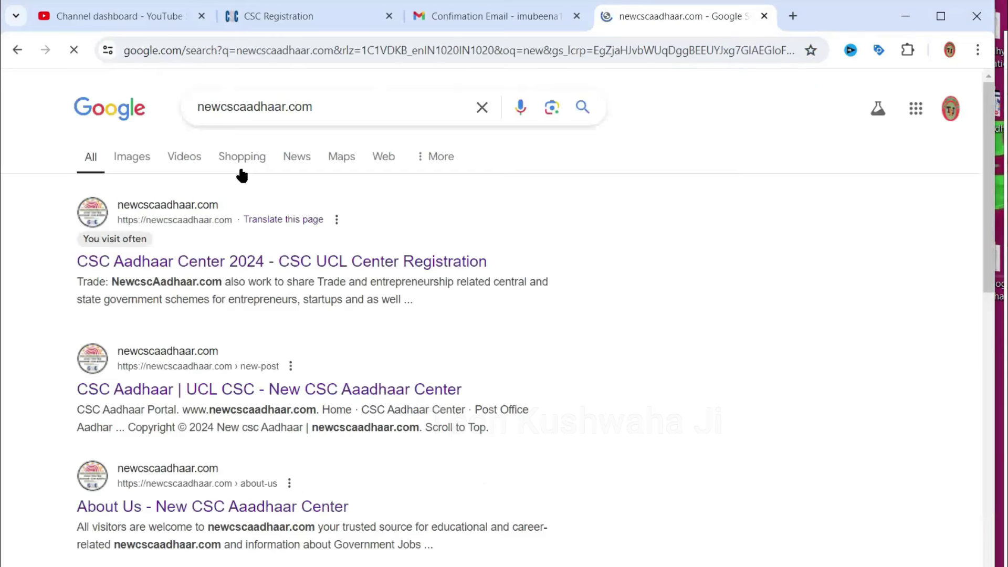
{"action": "left_click", "coordinate": [161, 203]}
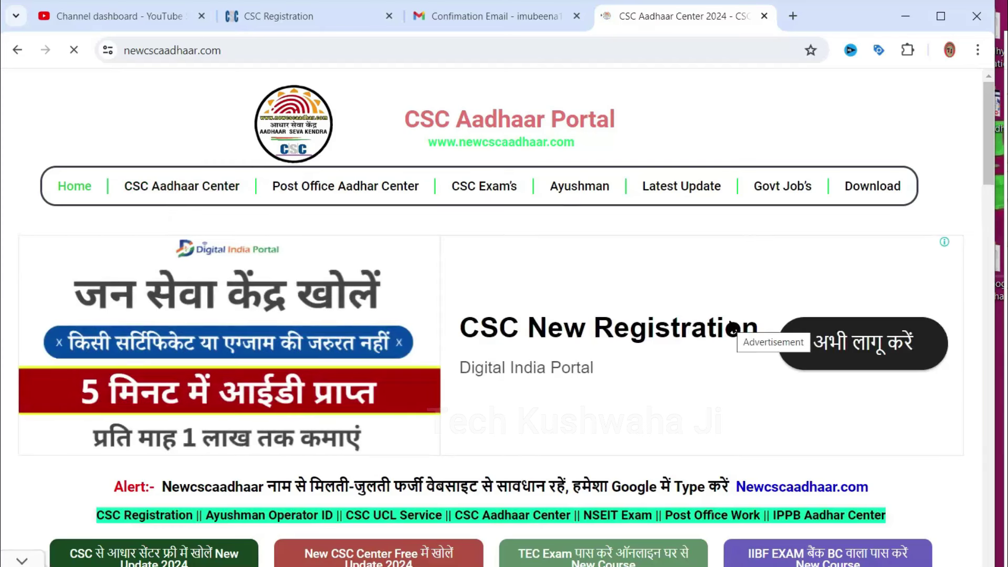
{"action": "scroll", "coordinate": [733, 329], "scroll_direction": "down", "scroll_amount": 3}
{"action": "scroll", "coordinate": [730, 328], "scroll_direction": "down", "scroll_amount": 5}
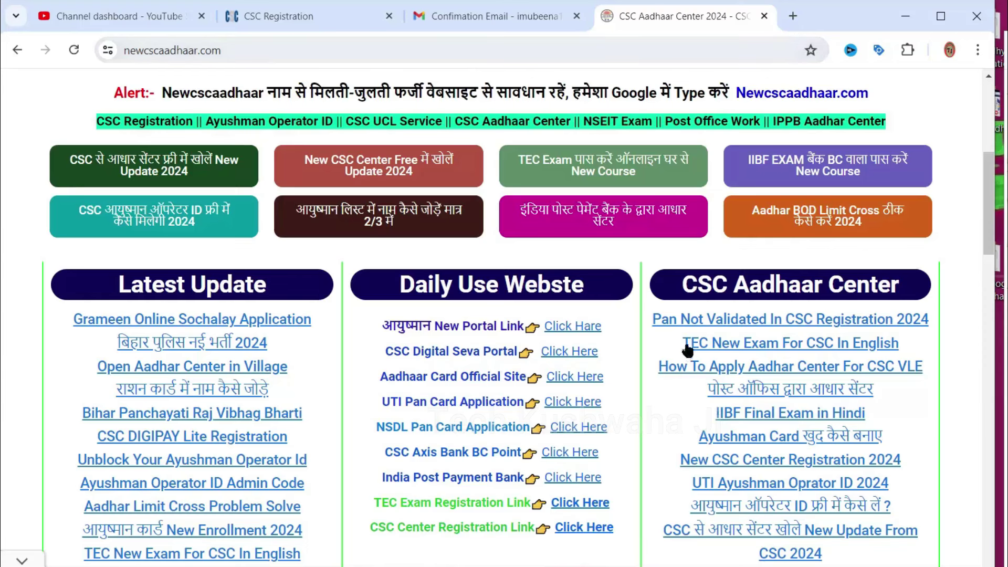
Read the Pan Not Validated In CSC Registration 2024 article down to its important-points table
{"action": "left_click", "coordinate": [789, 324]}
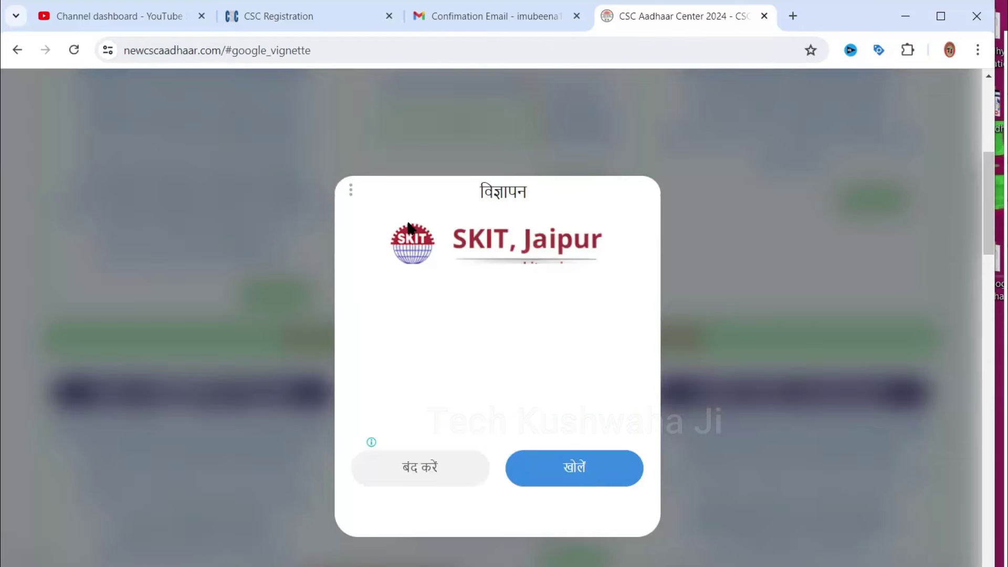
{"action": "left_click", "coordinate": [443, 482]}
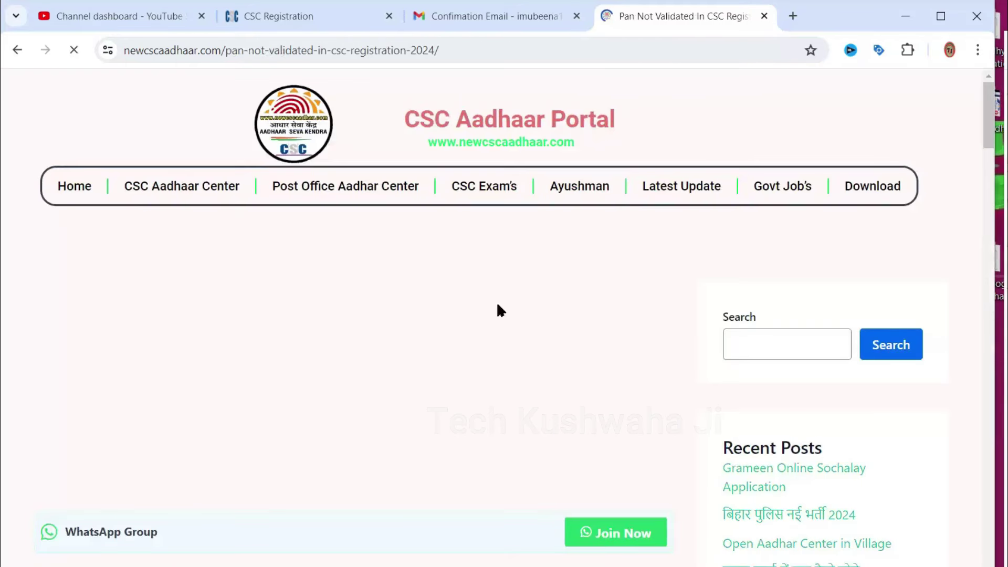
{"action": "scroll", "coordinate": [422, 338], "scroll_direction": "down", "scroll_amount": 5}
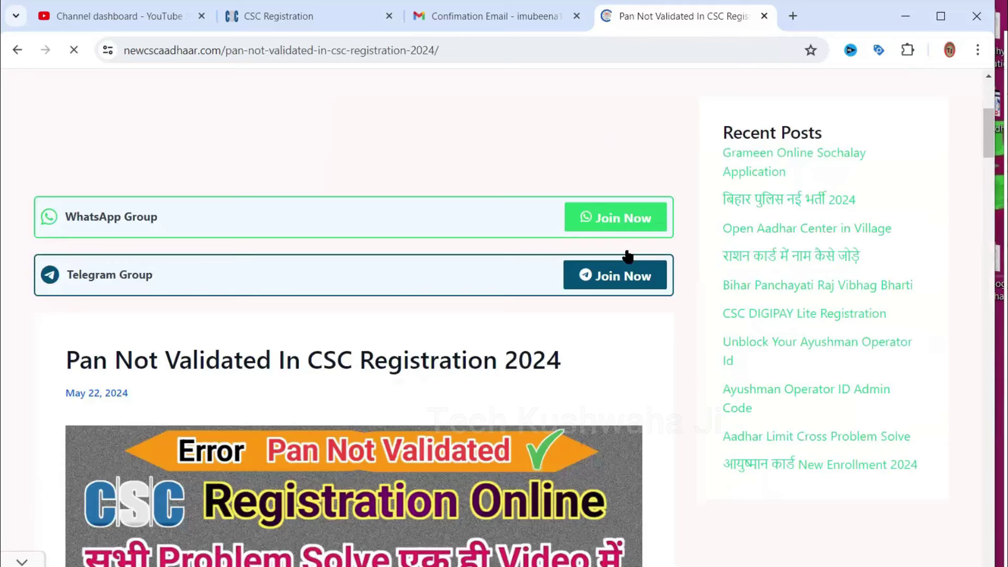
{"action": "scroll", "coordinate": [428, 292], "scroll_direction": "down", "scroll_amount": 14}
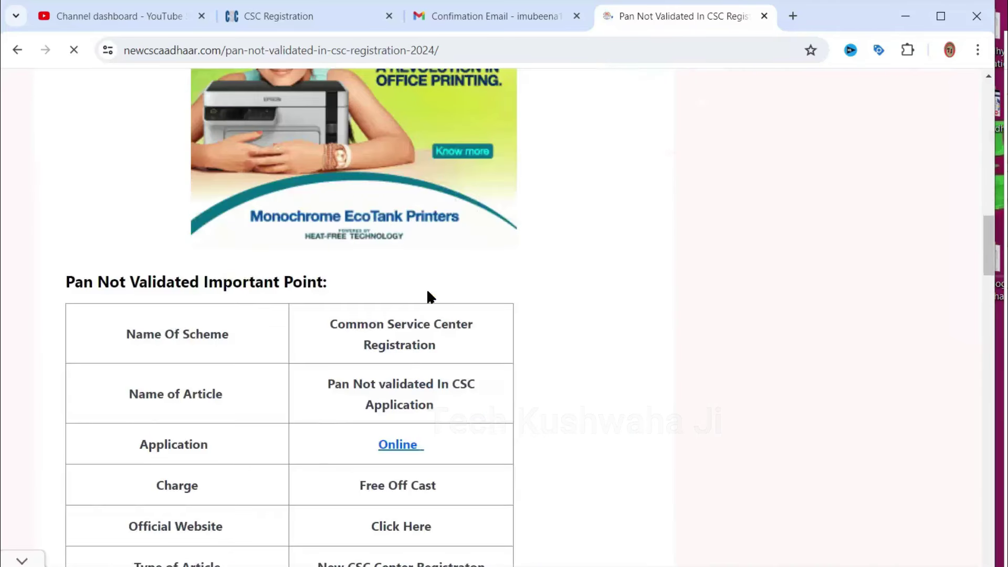
{"action": "scroll", "coordinate": [427, 294], "scroll_direction": "down", "scroll_amount": 9}
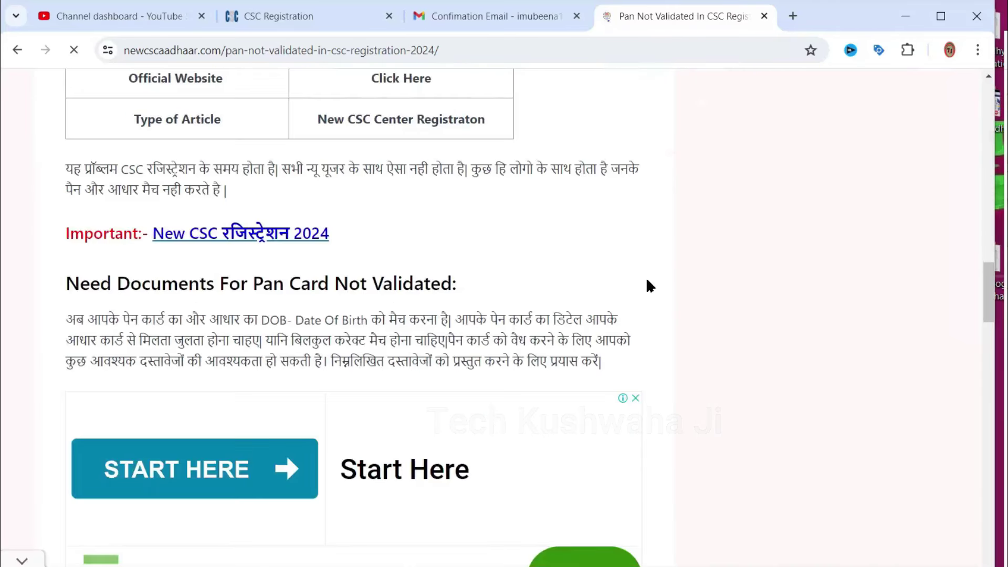
{"action": "scroll", "coordinate": [648, 281], "scroll_direction": "down", "scroll_amount": 6}
{"action": "scroll", "coordinate": [649, 285], "scroll_direction": "up", "scroll_amount": 6}
{"action": "scroll", "coordinate": [649, 285], "scroll_direction": "up", "scroll_amount": 5}
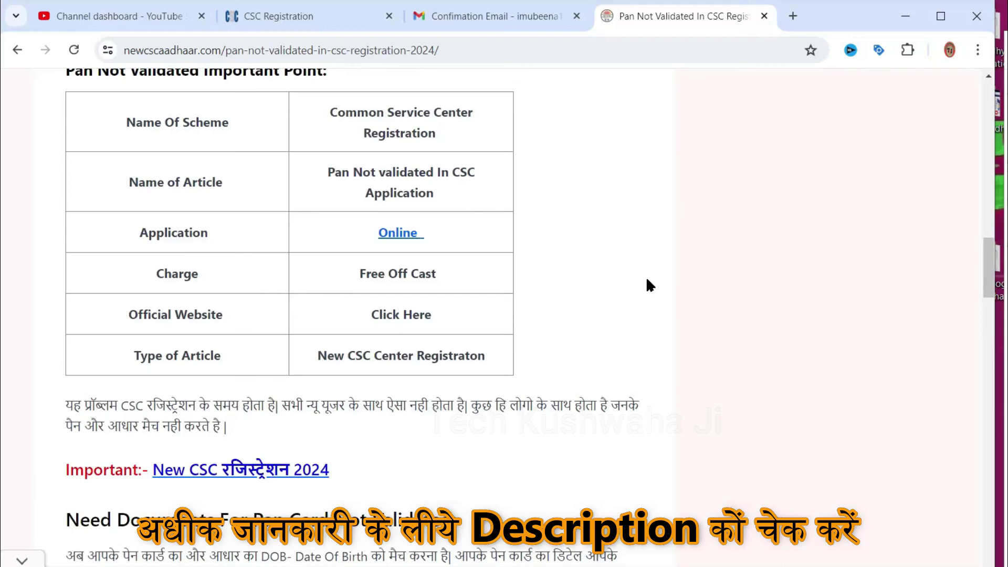
Back on the CSC registration form, accept the PAN consent and continue to Banking Details
{"action": "left_click", "coordinate": [320, 16]}
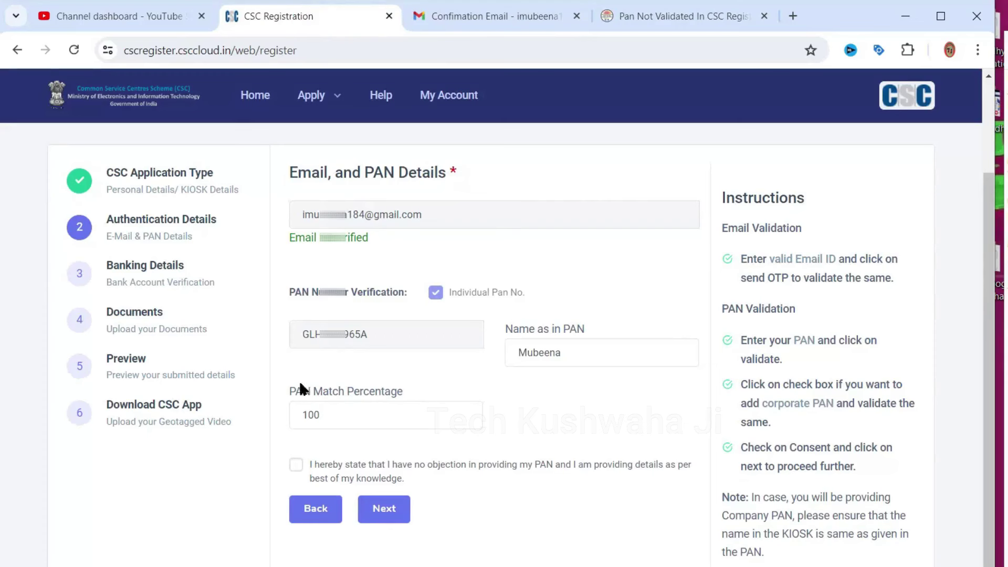
{"action": "left_click", "coordinate": [296, 464]}
{"action": "left_click", "coordinate": [385, 508]}
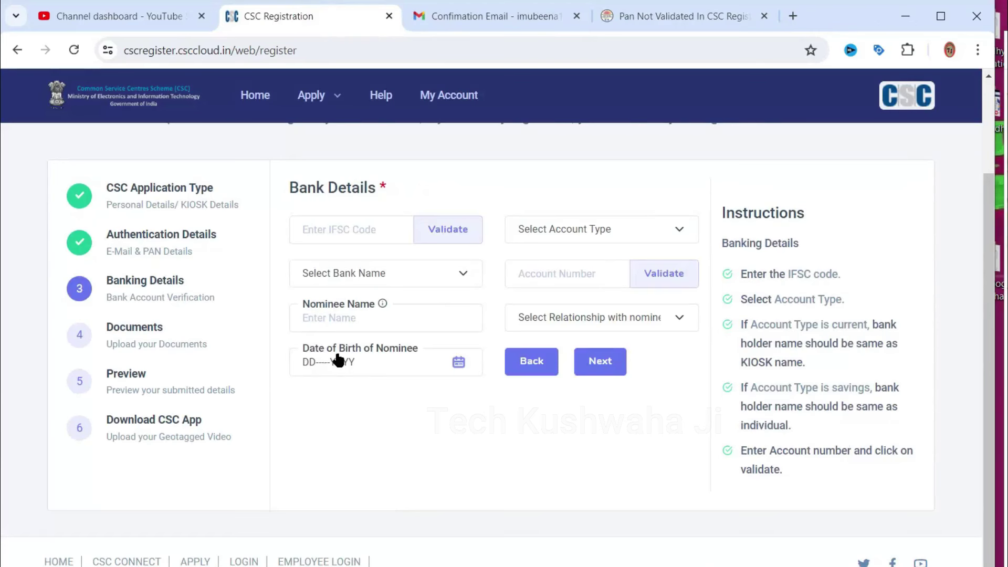
Choose a Savings account, validate its IFSC and account number, and run the penny-drop check
{"action": "left_click", "coordinate": [587, 229]}
{"action": "left_click", "coordinate": [599, 260]}
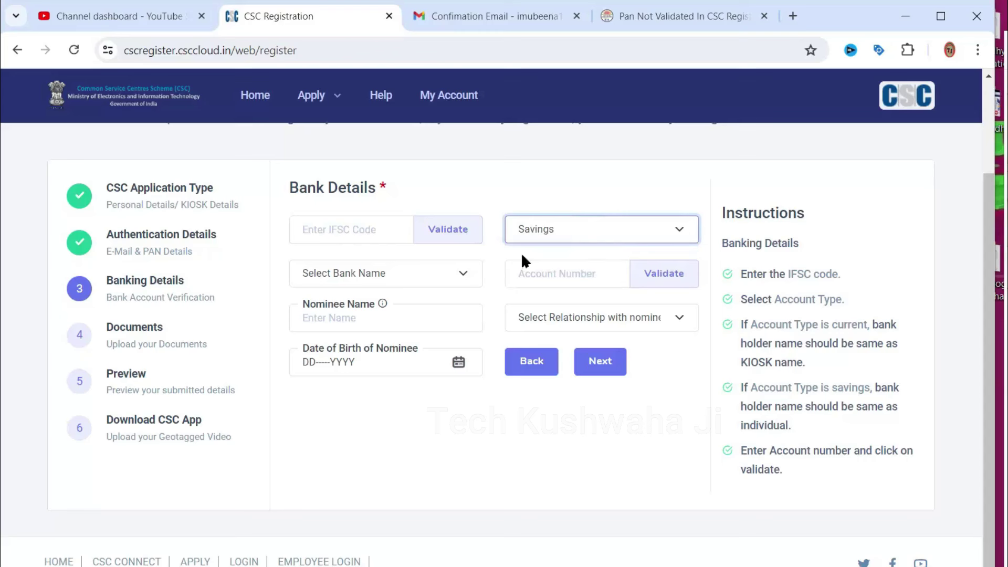
{"action": "left_click", "coordinate": [312, 230]}
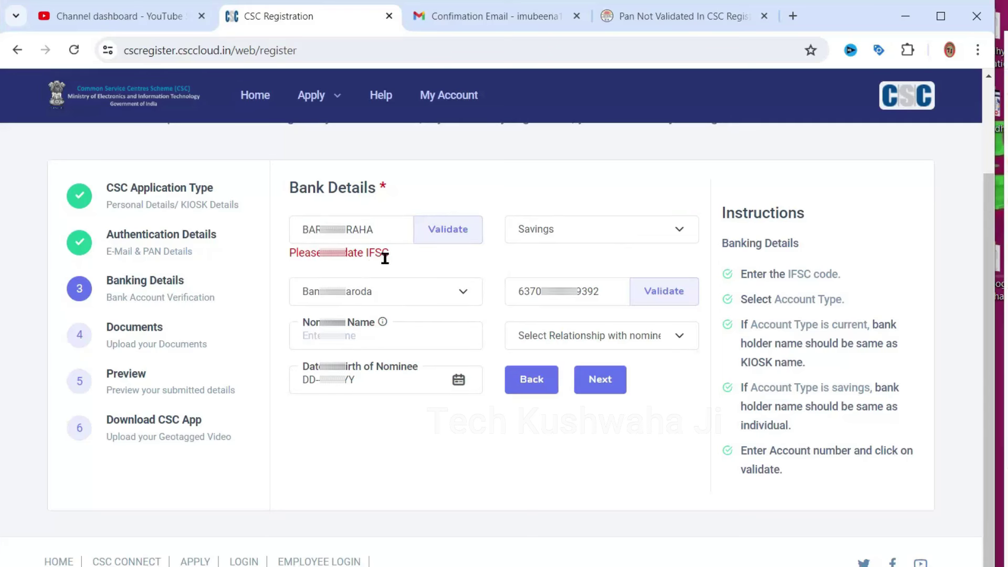
{"action": "left_click", "coordinate": [437, 235]}
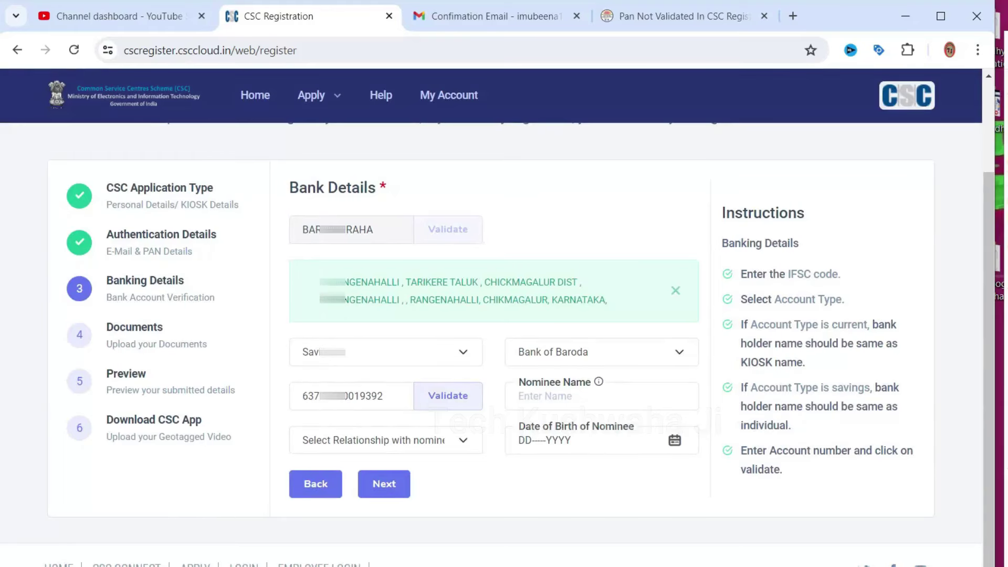
{"action": "scroll", "coordinate": [411, 291], "scroll_direction": "down", "scroll_amount": 1}
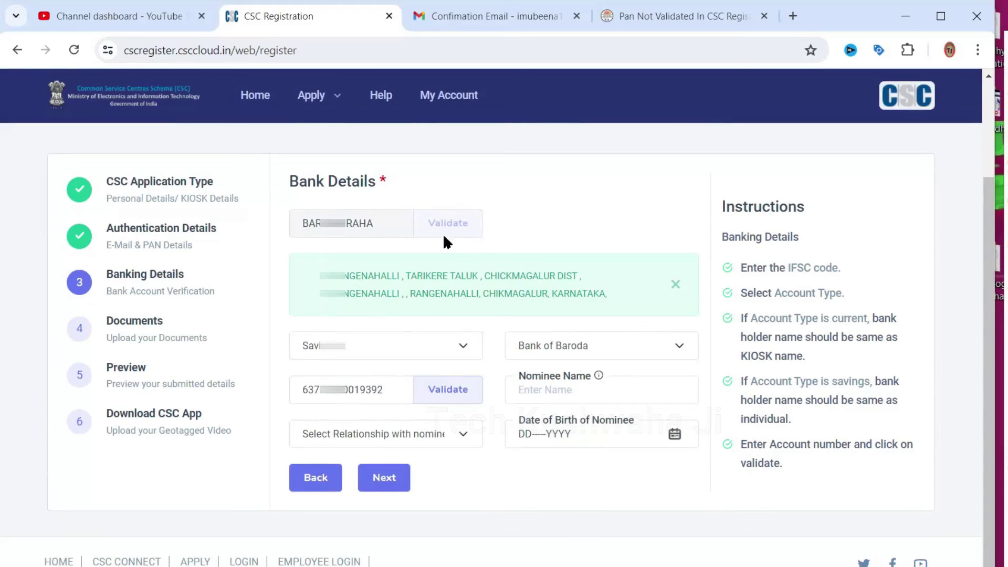
{"action": "left_click", "coordinate": [441, 387]}
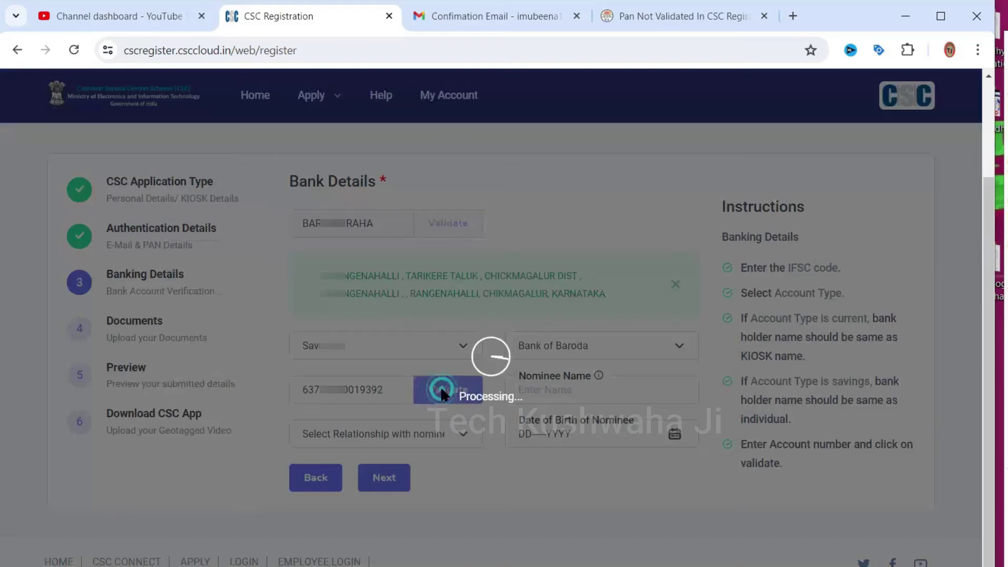
{"action": "scroll", "coordinate": [384, 300], "scroll_direction": "down", "scroll_amount": 1}
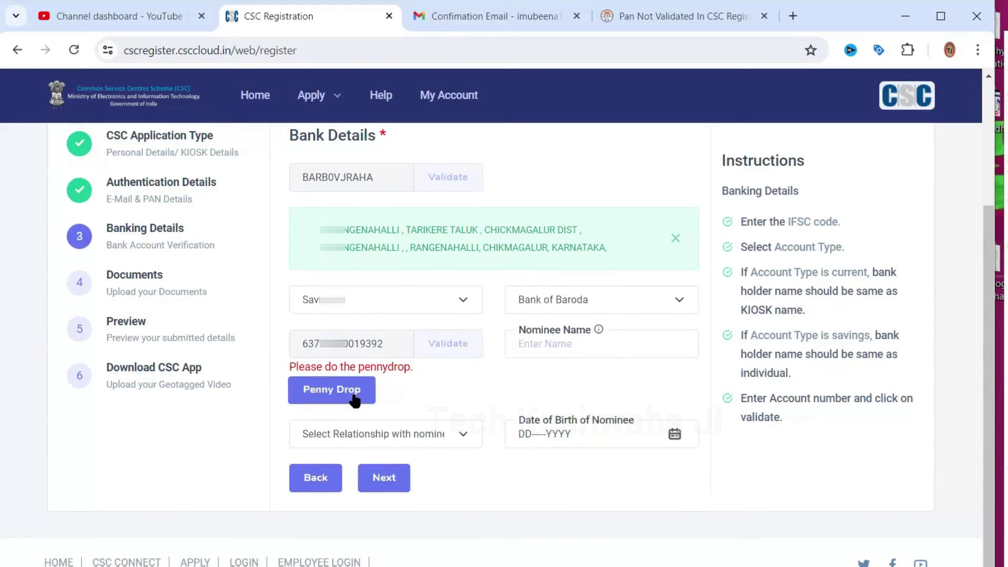
{"action": "left_click", "coordinate": [336, 391]}
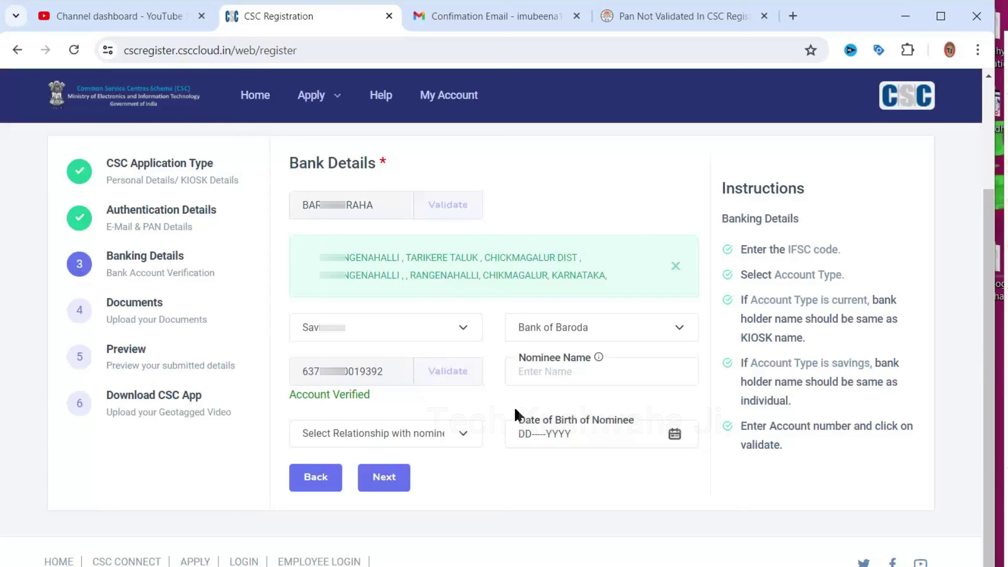
Enter the nominee's name and set the nominee relationship to Spouse
{"action": "left_click", "coordinate": [556, 371]}
{"action": "type", "text": "Ibrahim B"}
{"action": "left_click", "coordinate": [386, 434]}
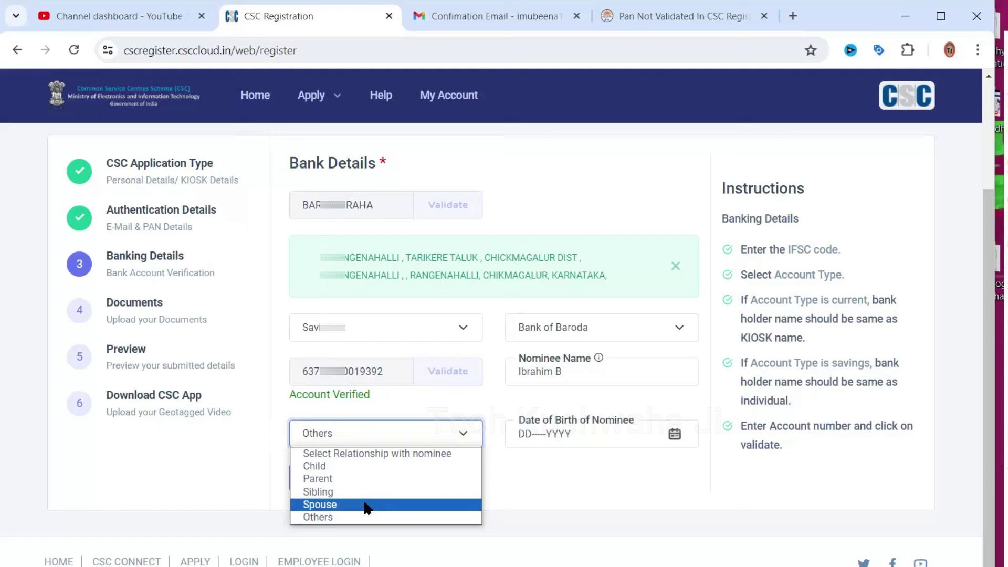
{"action": "left_click", "coordinate": [339, 505]}
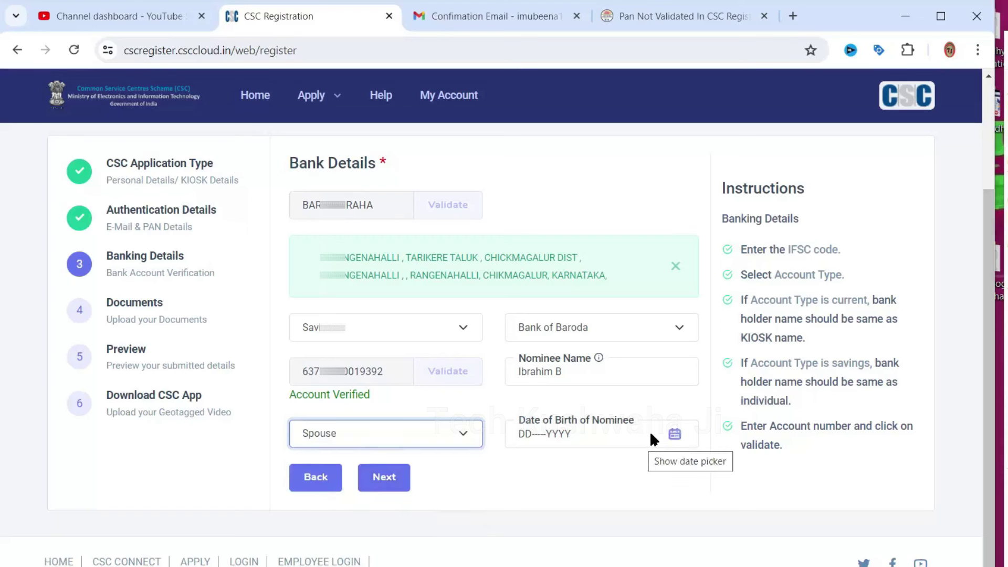
Pick the nominee's date of birth from the calendar and submit the bank details
{"action": "left_click", "coordinate": [674, 435]}
{"action": "left_click", "coordinate": [562, 216]}
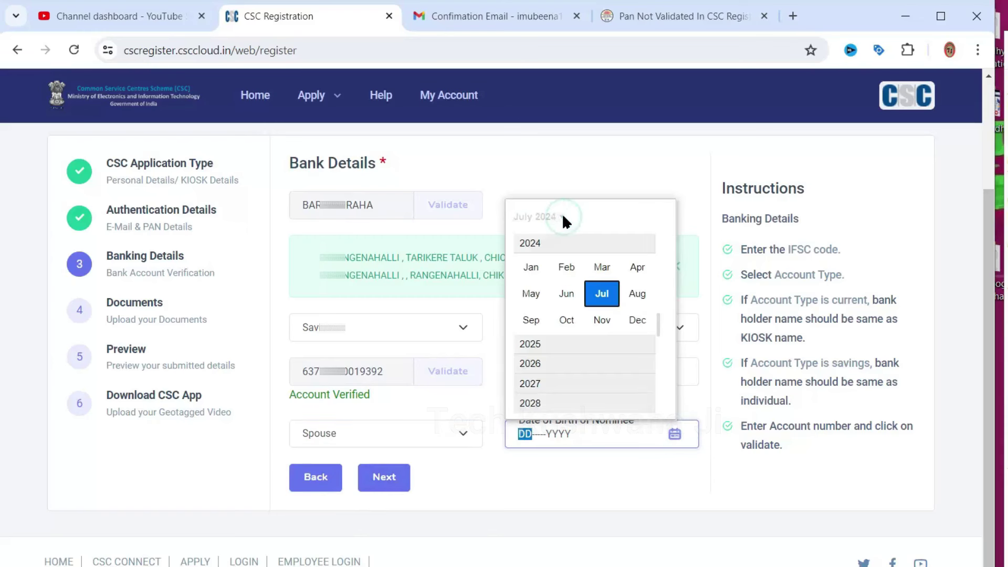
{"action": "left_click", "coordinate": [618, 457]}
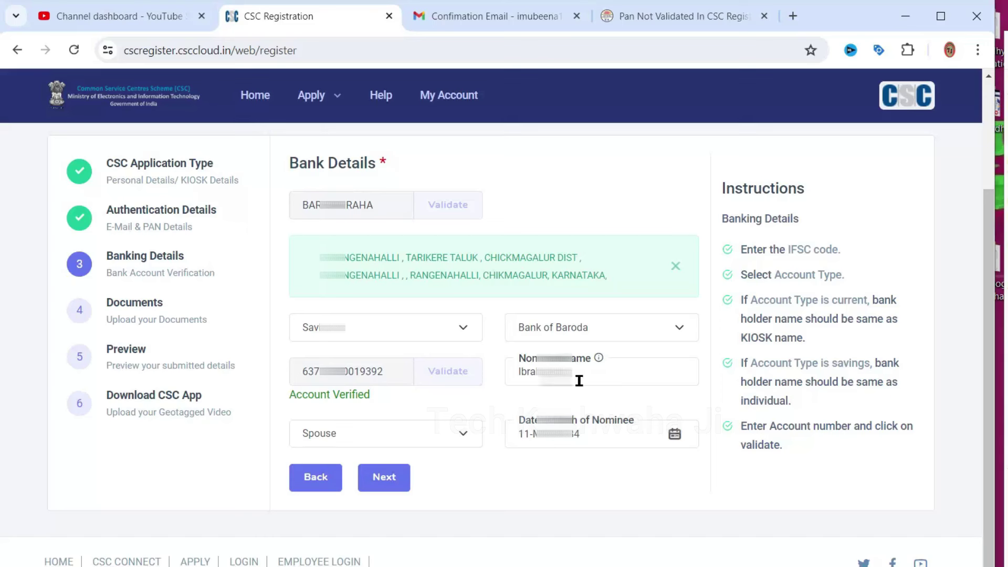
{"action": "left_click", "coordinate": [391, 479]}
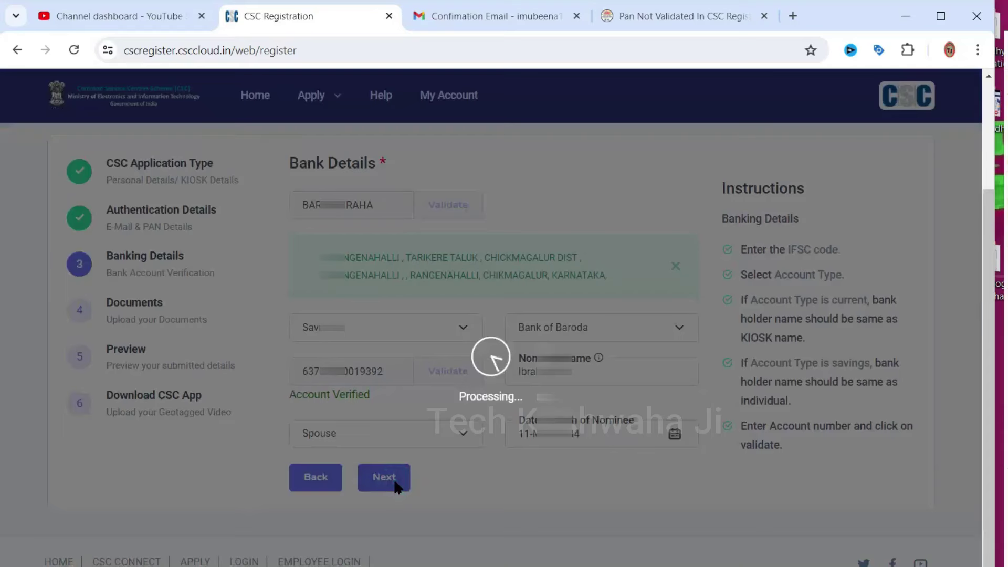
Paste the EPIC voter ID number and upload the AADHAR Card file from the applicant's documents folder
{"action": "scroll", "coordinate": [613, 389], "scroll_direction": "down", "scroll_amount": 1}
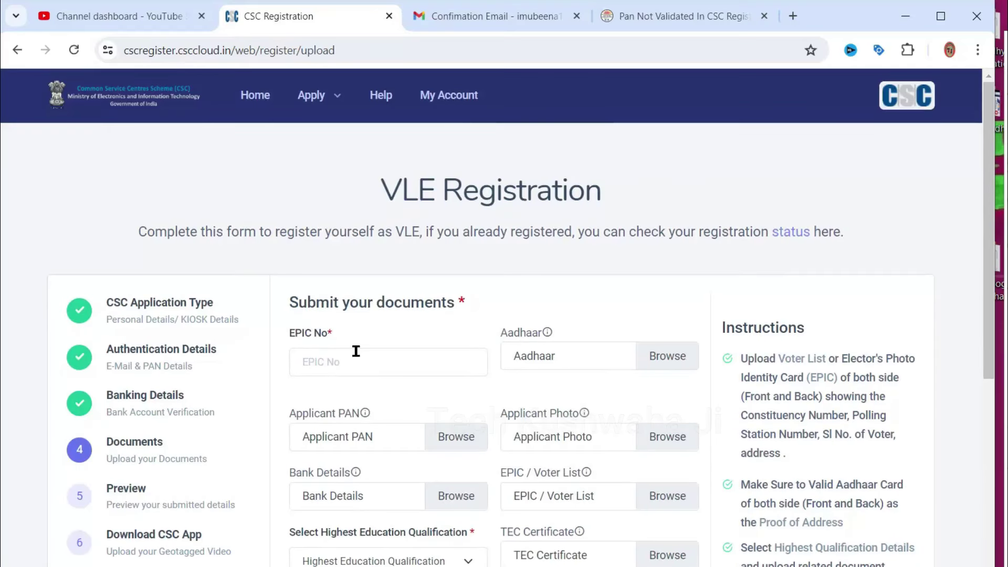
{"action": "scroll", "coordinate": [356, 352], "scroll_direction": "down", "scroll_amount": 3}
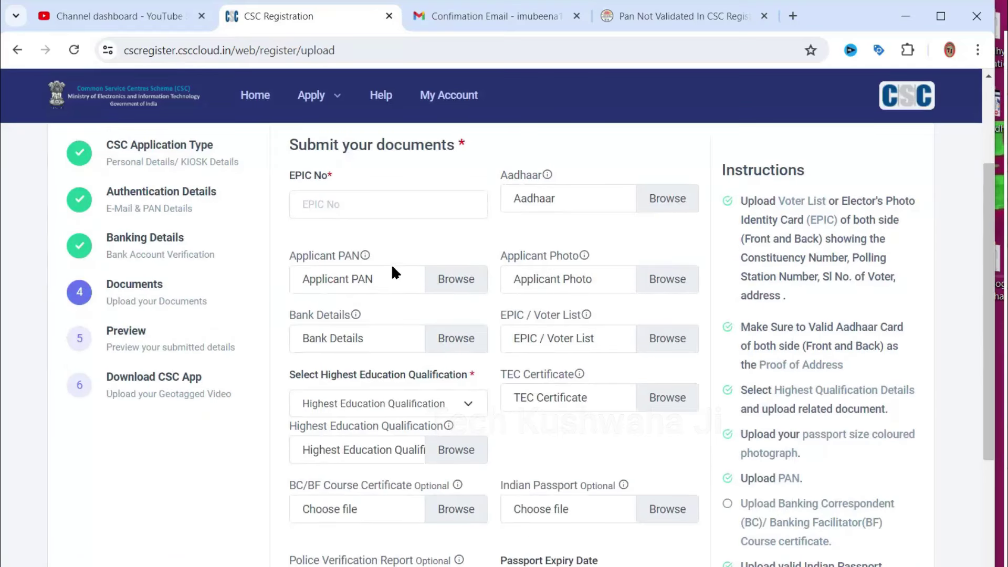
{"action": "key", "text": "ctrl+v"}
{"action": "left_click", "coordinate": [550, 205]}
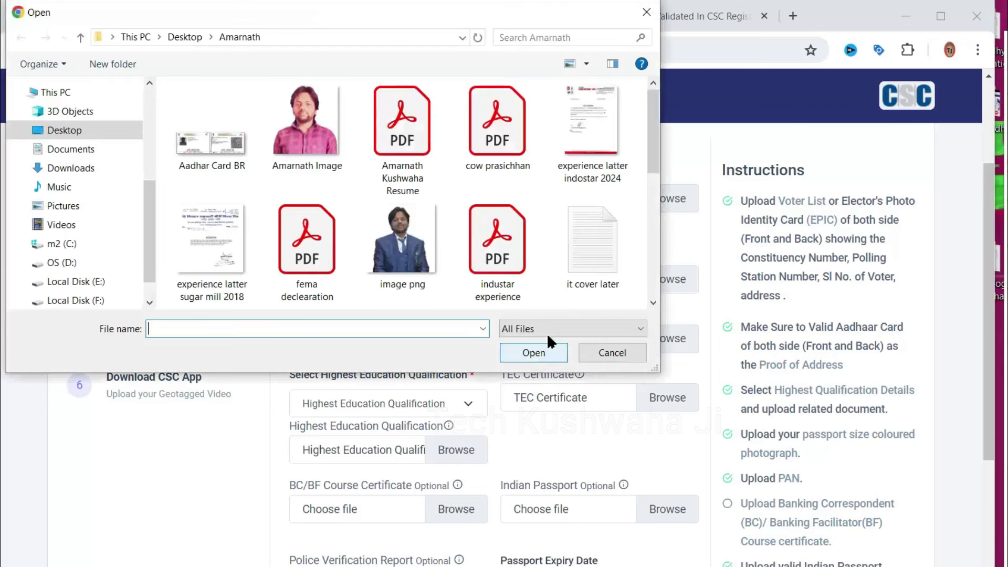
{"action": "left_click", "coordinate": [62, 130]}
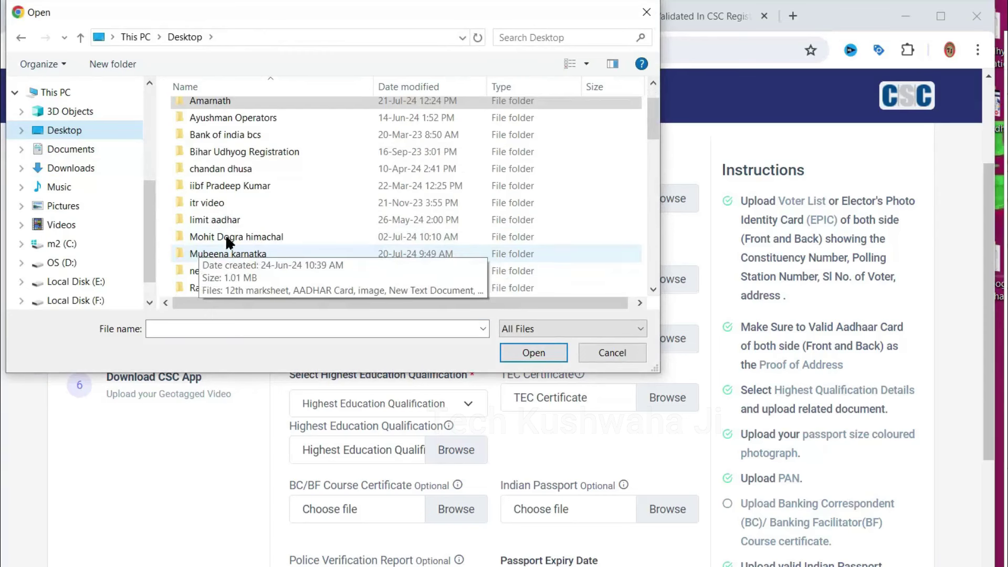
{"action": "left_click", "coordinate": [297, 252]}
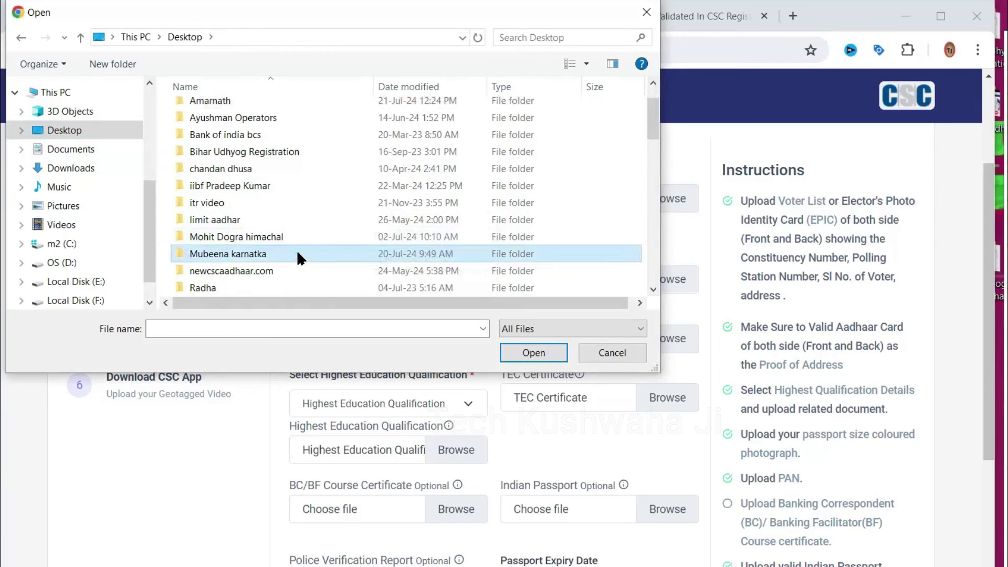
{"action": "double_click", "coordinate": [297, 254]}
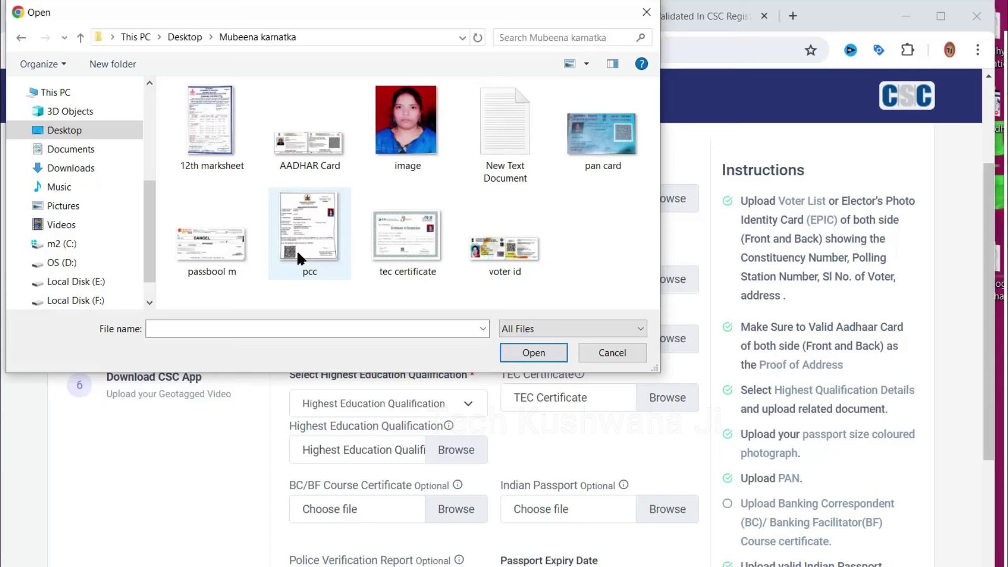
{"action": "double_click", "coordinate": [306, 134]}
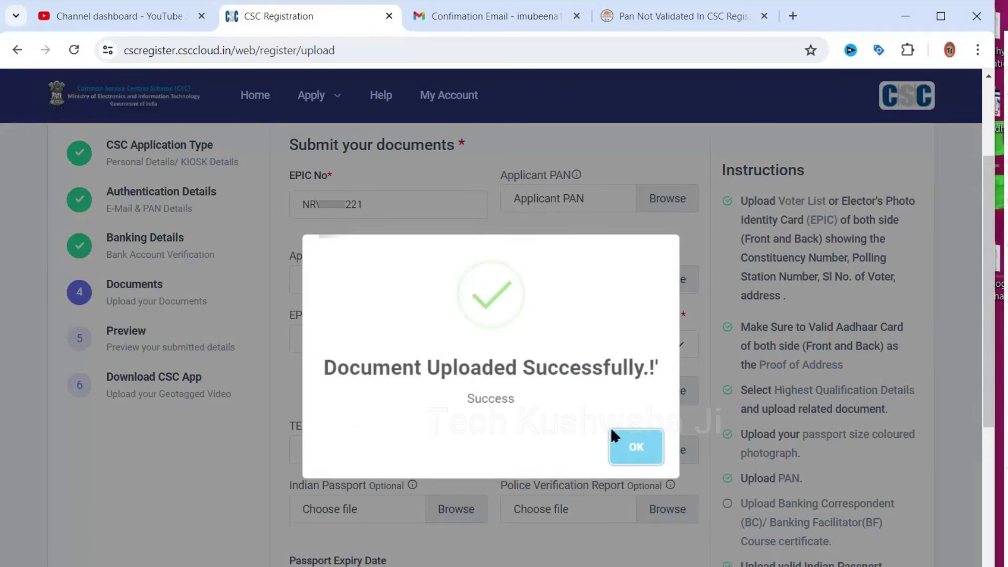
{"action": "left_click", "coordinate": [620, 446]}
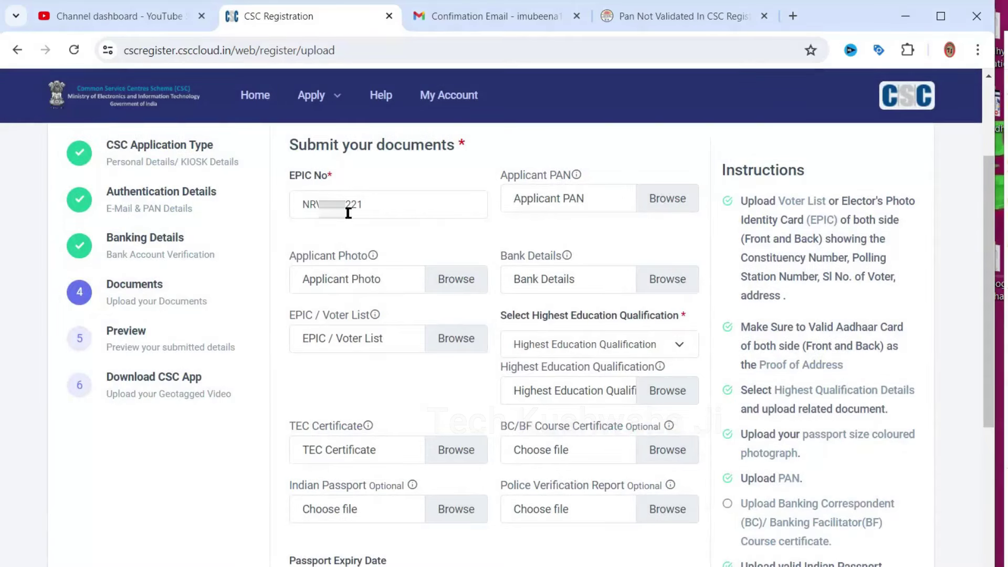
Upload the pan card file and the applicant photo image
{"action": "left_click", "coordinate": [658, 197]}
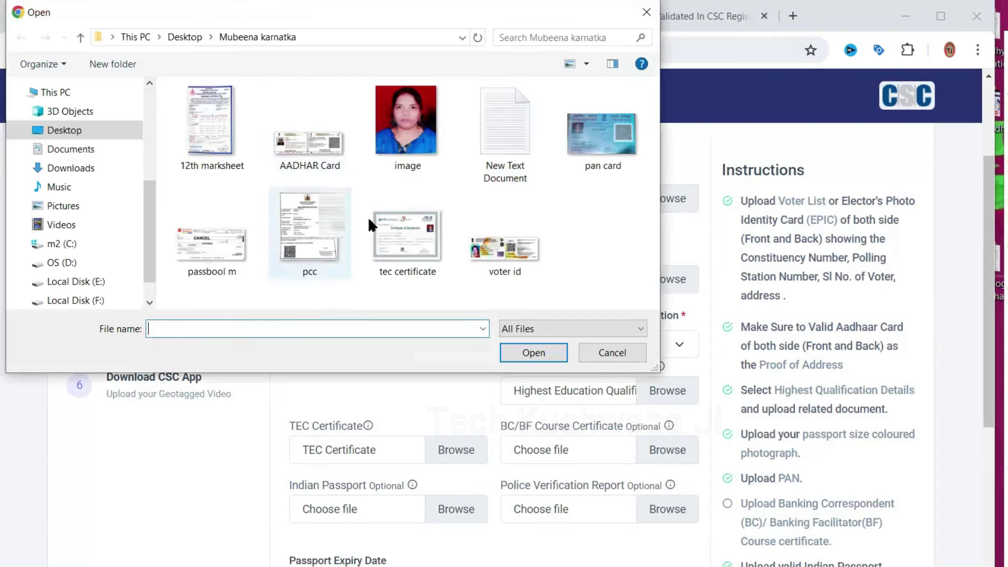
{"action": "double_click", "coordinate": [609, 125]}
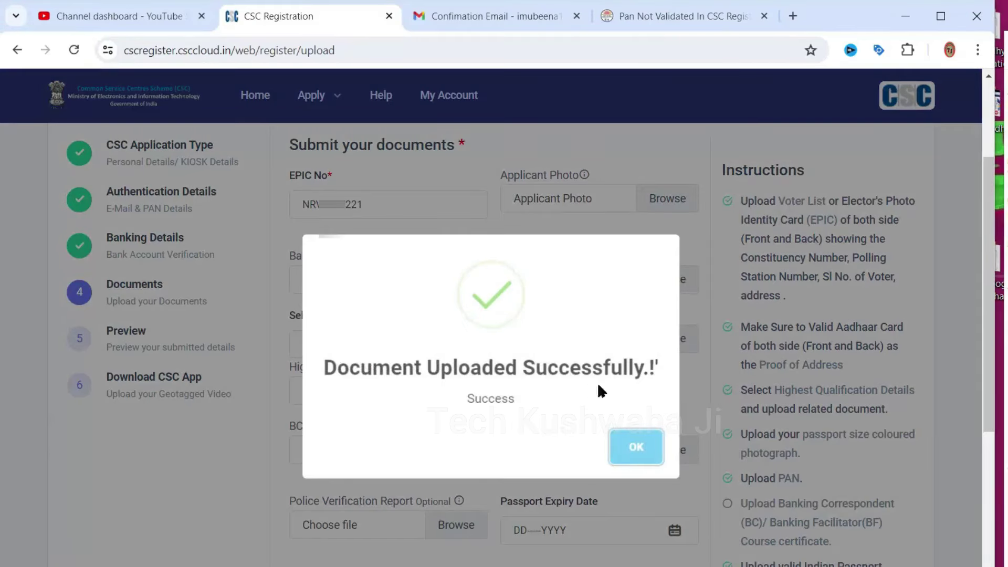
{"action": "left_click", "coordinate": [637, 450]}
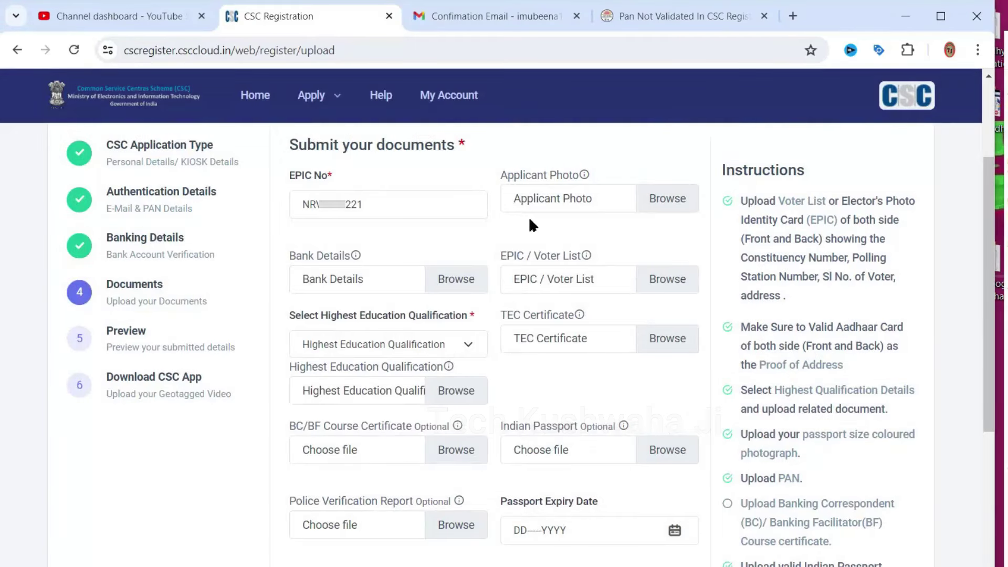
{"action": "left_click", "coordinate": [663, 197]}
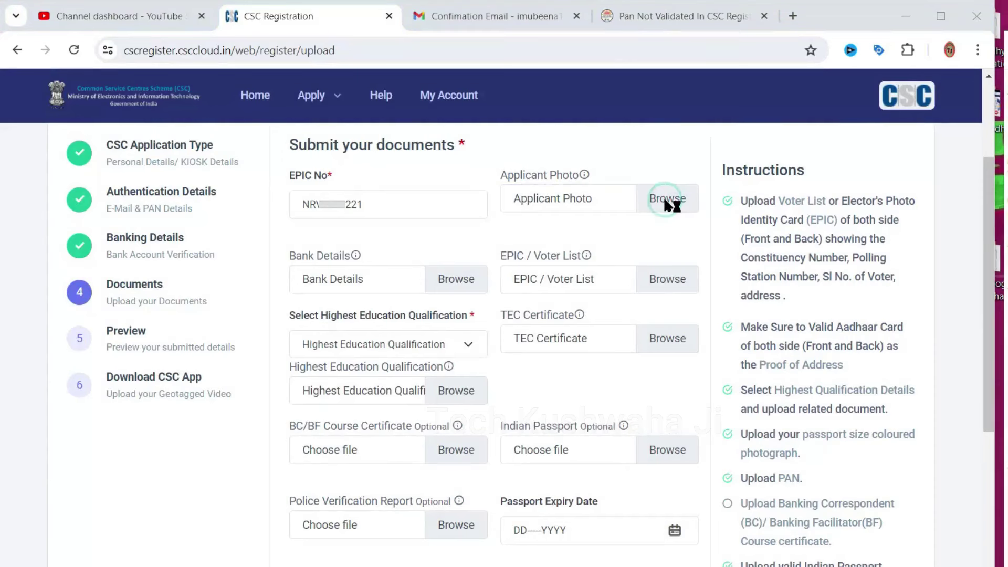
{"action": "double_click", "coordinate": [388, 137]}
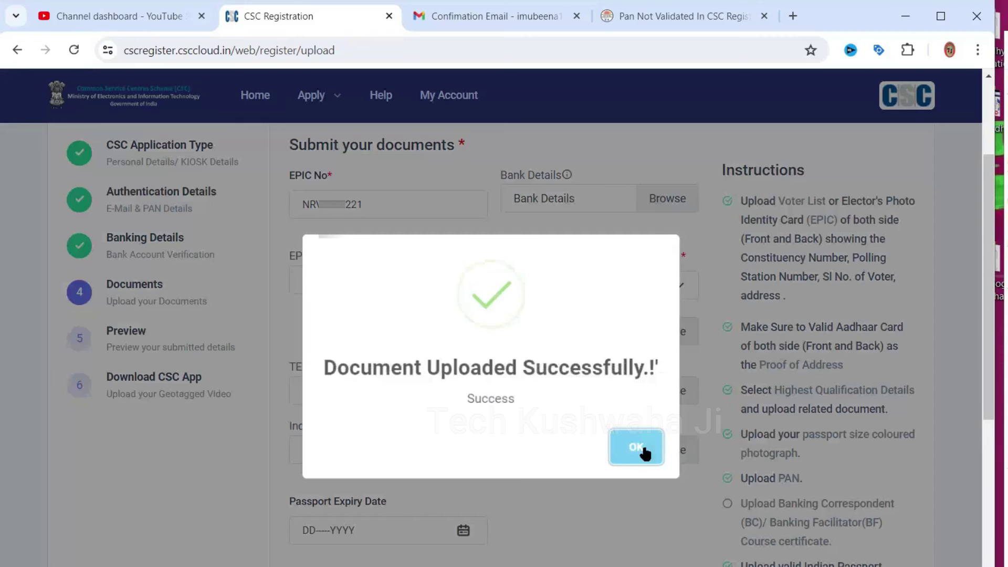
{"action": "left_click", "coordinate": [636, 447]}
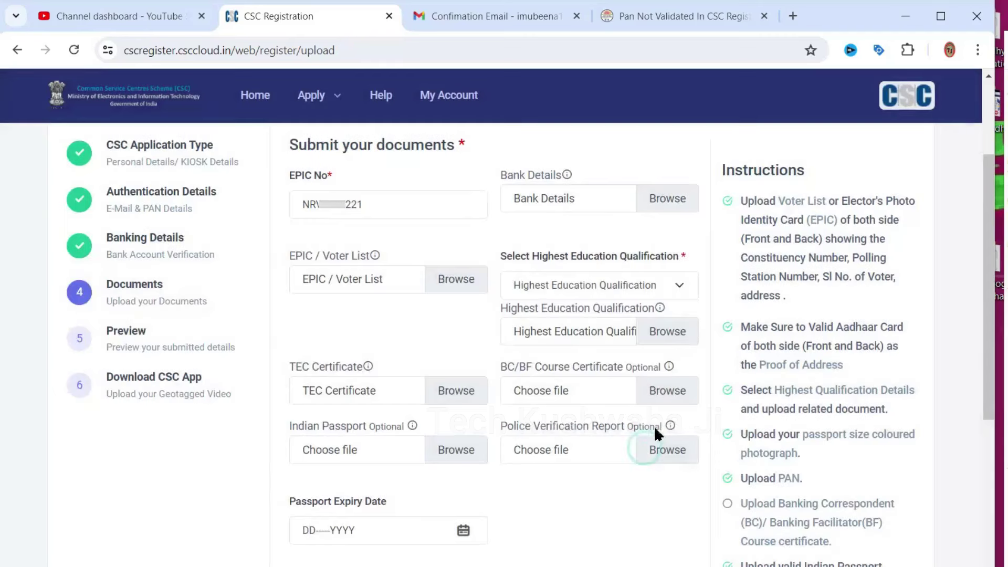
Upload the passbook scan as bank details and the voter id file as EPIC / Voter List
{"action": "left_click", "coordinate": [659, 199]}
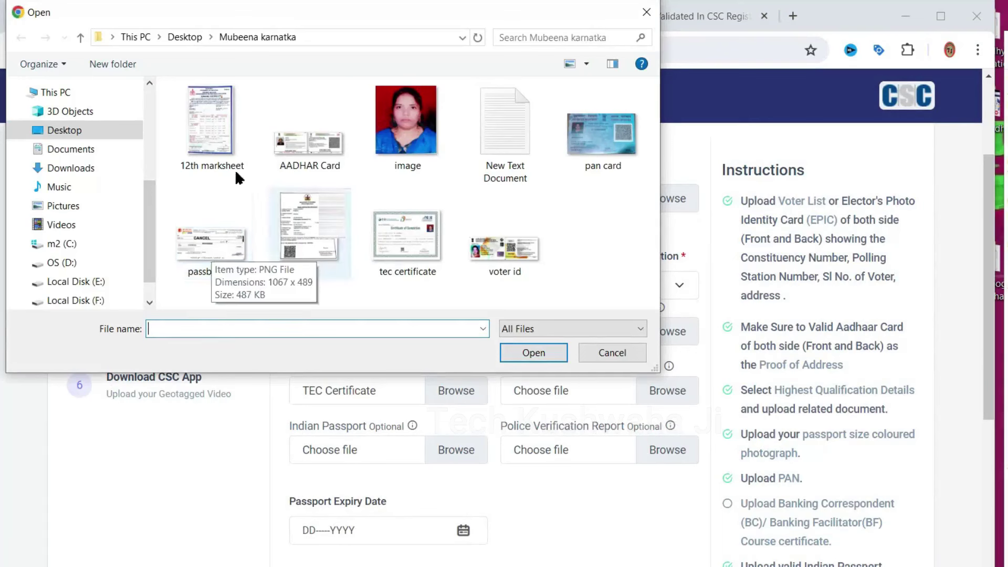
{"action": "double_click", "coordinate": [209, 226]}
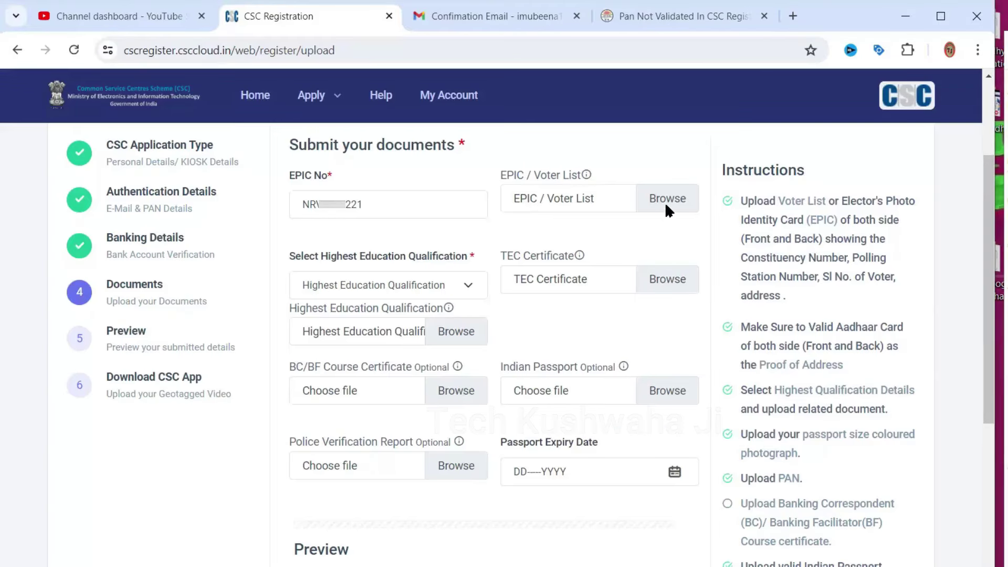
{"action": "left_click", "coordinate": [666, 205]}
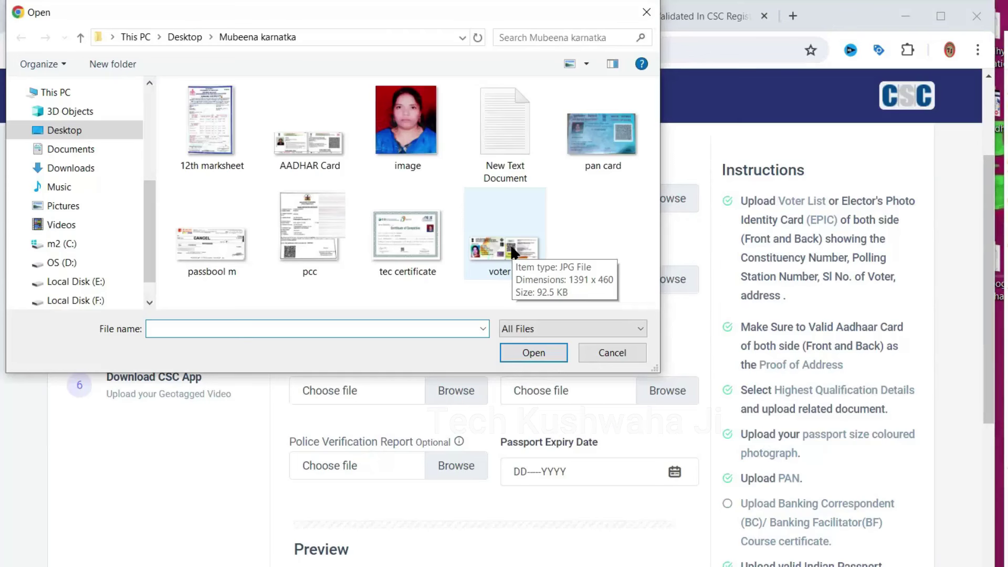
{"action": "double_click", "coordinate": [512, 248]}
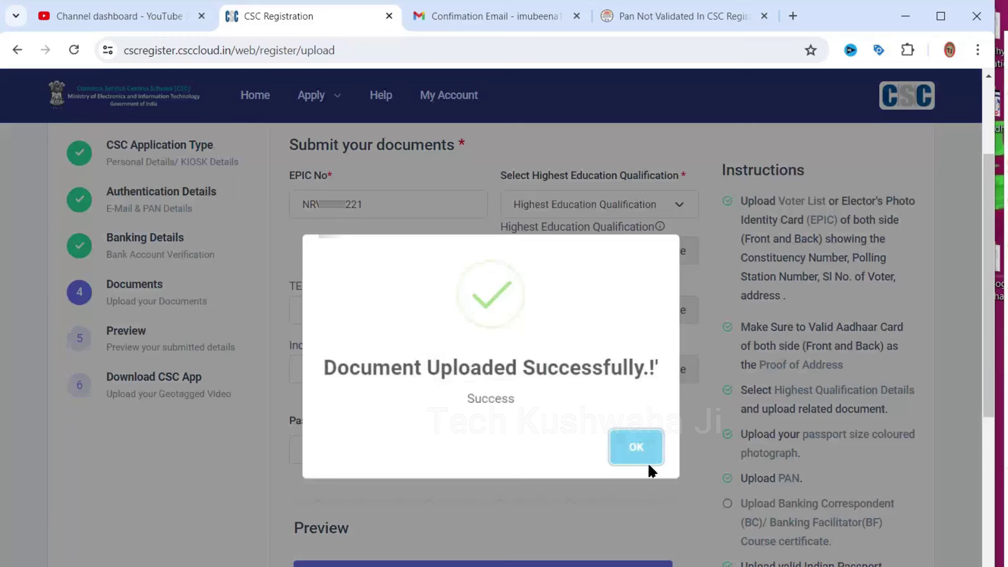
{"action": "left_click", "coordinate": [642, 462]}
Set the highest qualification to 10+2 and upload the 12th marksheet
{"action": "left_click", "coordinate": [600, 204]}
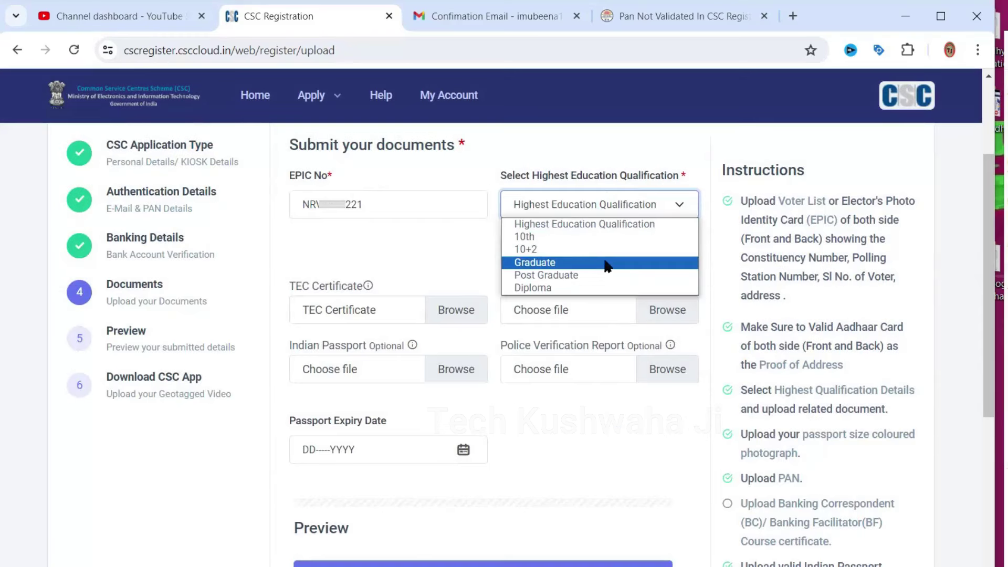
{"action": "left_click", "coordinate": [601, 251]}
{"action": "left_click", "coordinate": [581, 247]}
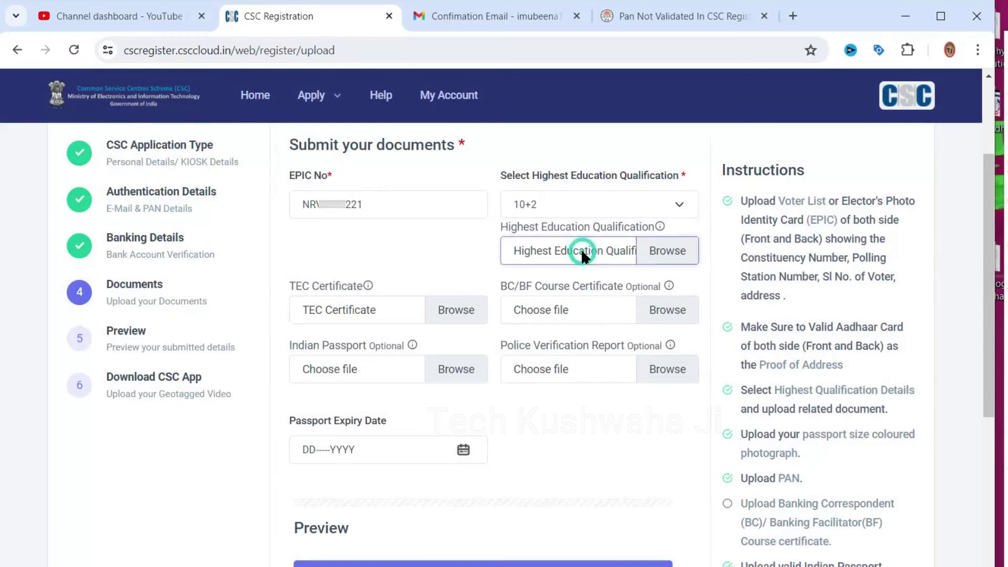
{"action": "double_click", "coordinate": [201, 125]}
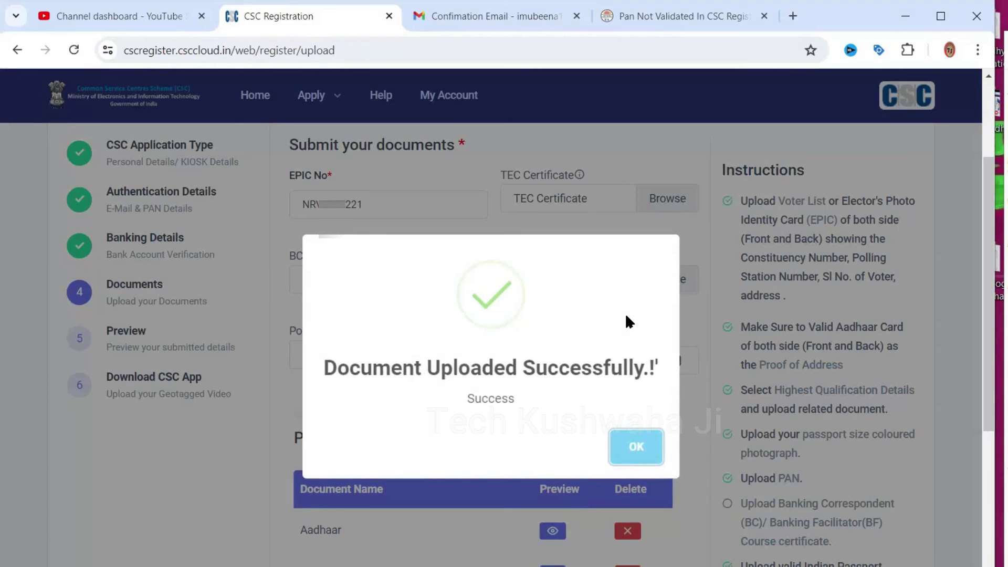
{"action": "left_click", "coordinate": [635, 448]}
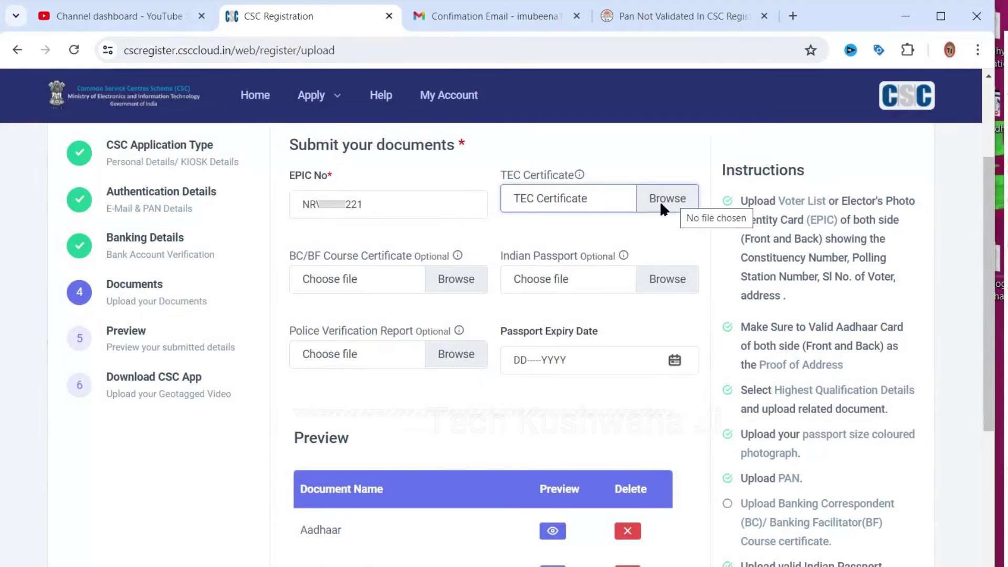
Upload the tec certificate file and the pcc file as Police Verification Report
{"action": "left_click", "coordinate": [666, 198]}
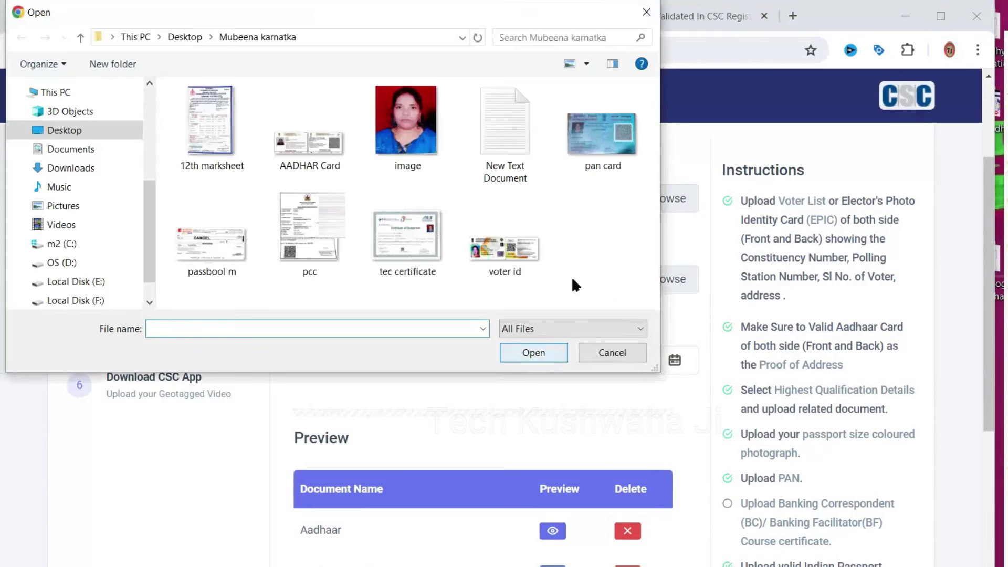
{"action": "double_click", "coordinate": [401, 228]}
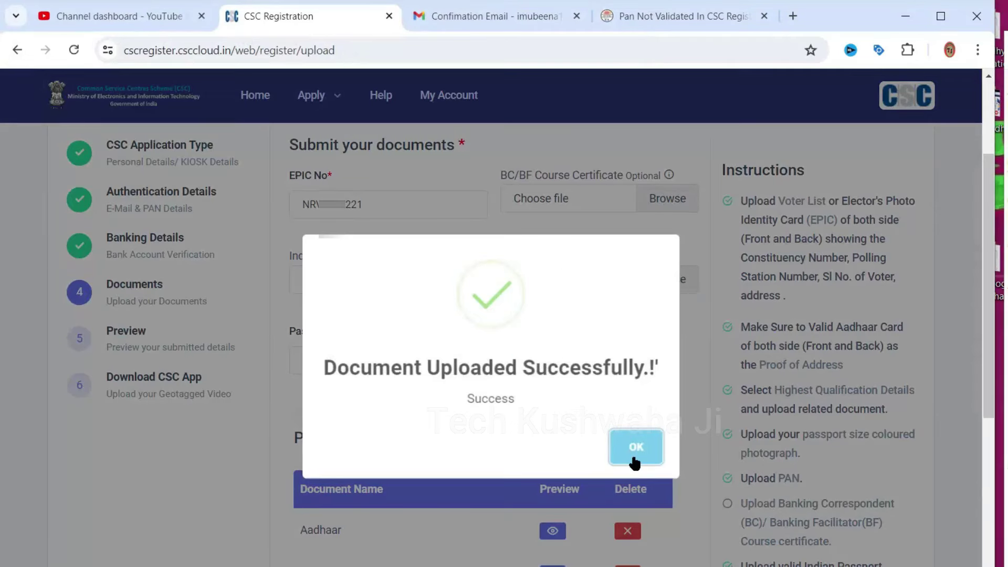
{"action": "left_click", "coordinate": [635, 458]}
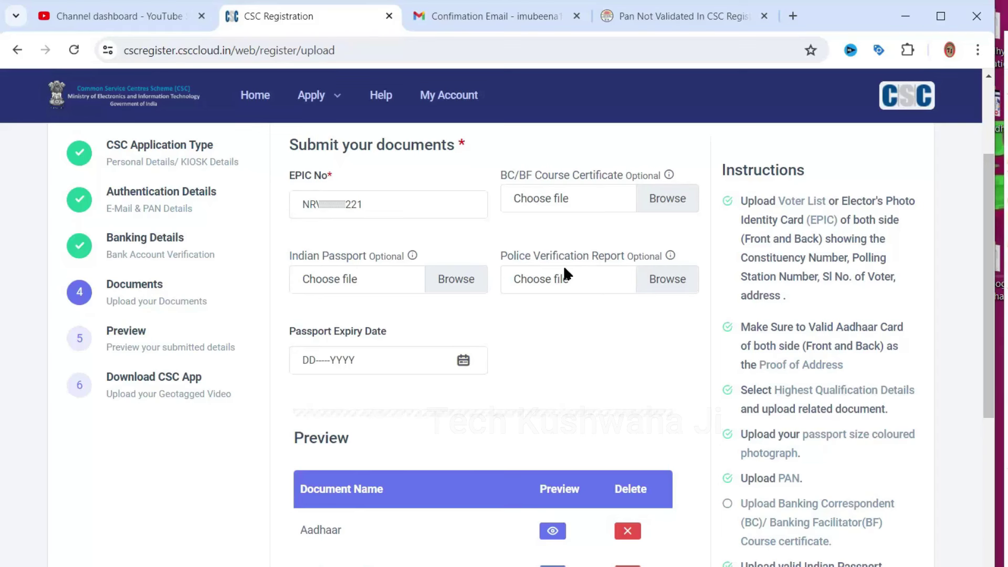
{"action": "left_click", "coordinate": [584, 279]}
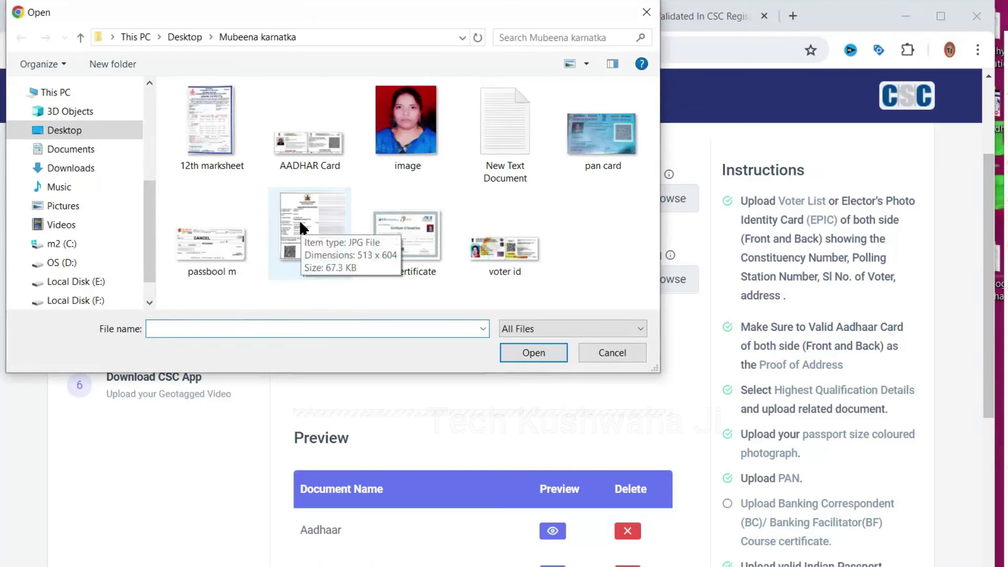
{"action": "double_click", "coordinate": [299, 220]}
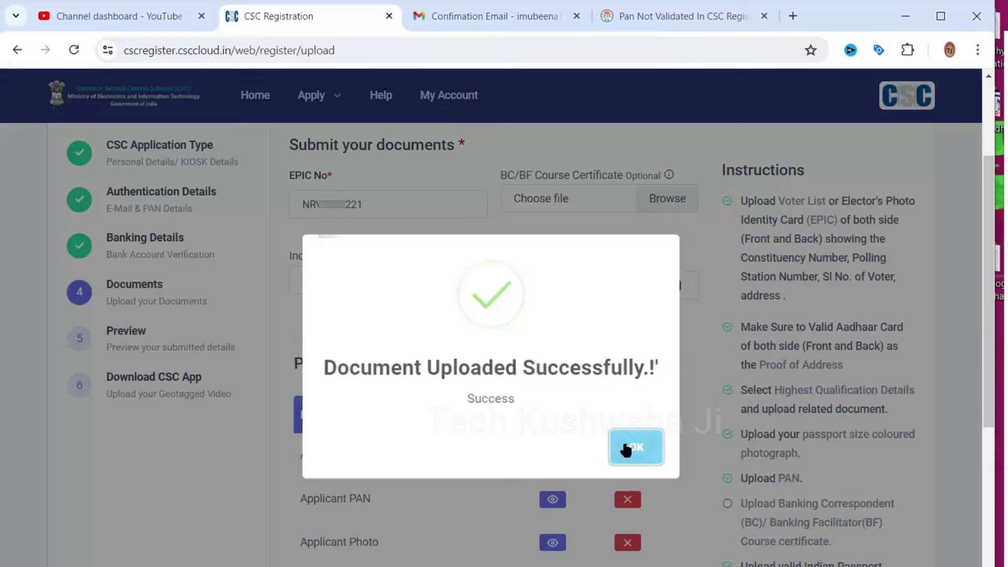
{"action": "left_click", "coordinate": [628, 448]}
{"action": "scroll", "coordinate": [637, 243], "scroll_direction": "down", "scroll_amount": 2}
{"action": "scroll", "coordinate": [637, 242], "scroll_direction": "up", "scroll_amount": 2}
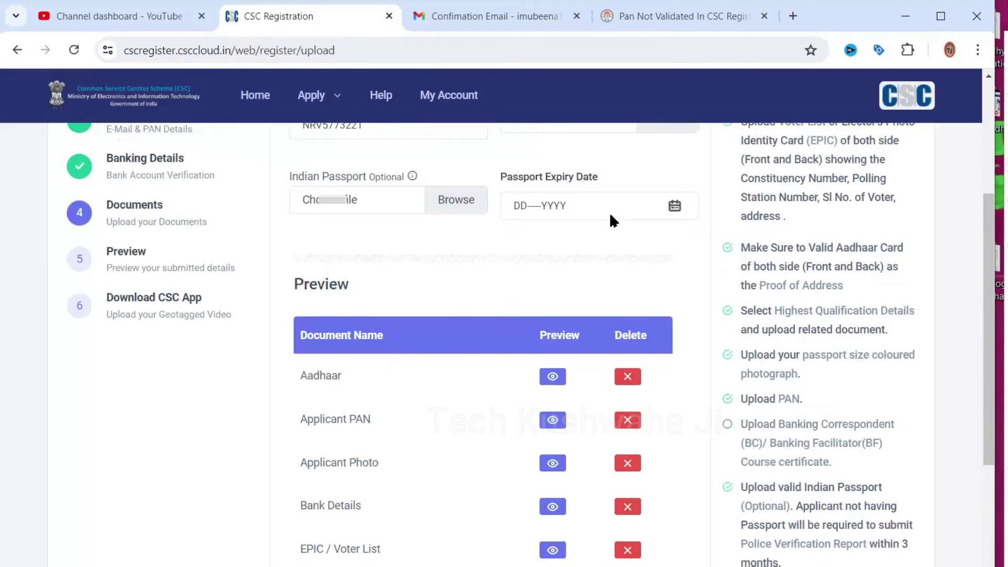
{"action": "scroll", "coordinate": [609, 212], "scroll_direction": "up", "scroll_amount": 3}
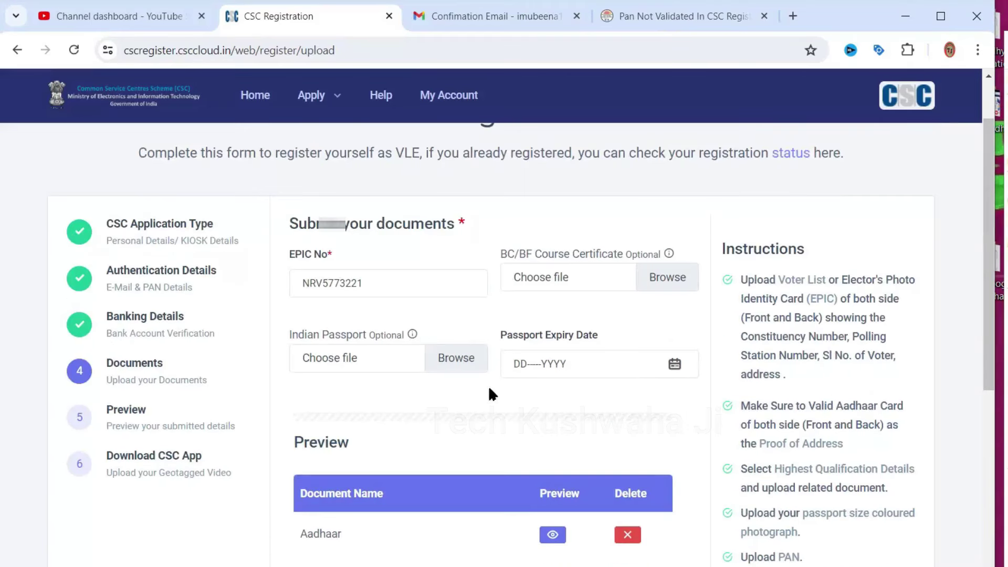
{"action": "scroll", "coordinate": [492, 394], "scroll_direction": "down", "scroll_amount": 5}
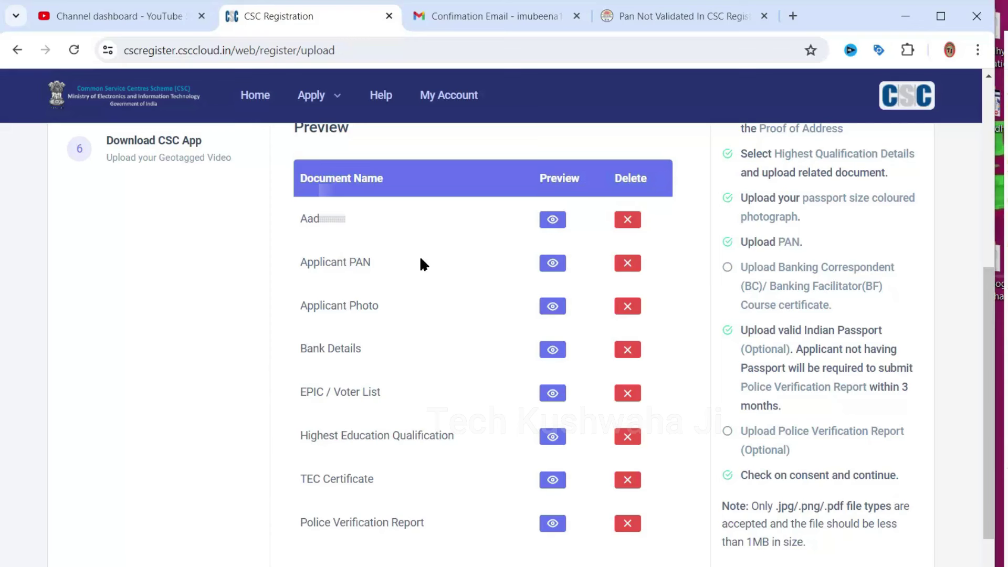
Agree to the declaration and submit the VLE application
{"action": "scroll", "coordinate": [331, 489], "scroll_direction": "down", "scroll_amount": 3}
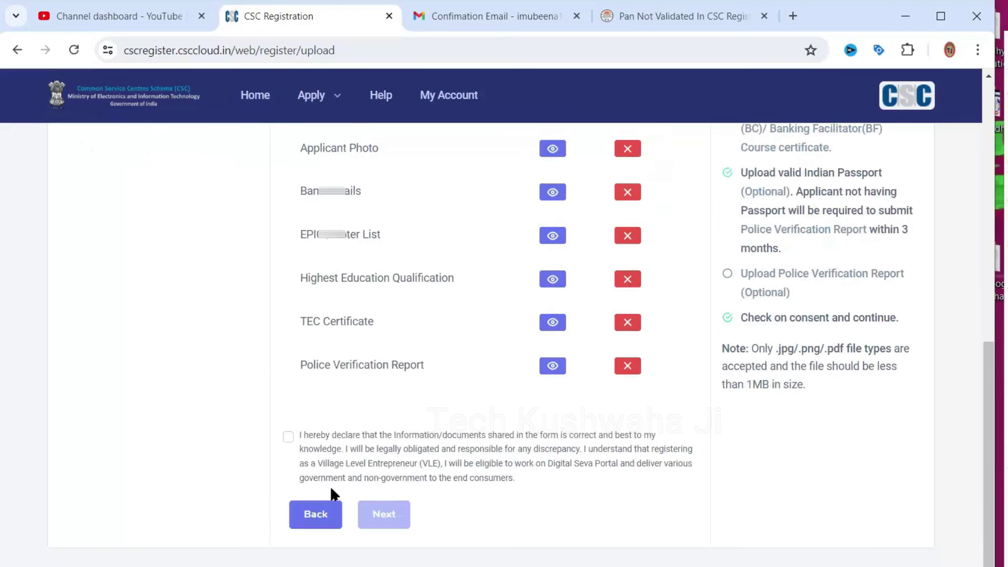
{"action": "left_click", "coordinate": [288, 436]}
{"action": "left_click", "coordinate": [387, 519]}
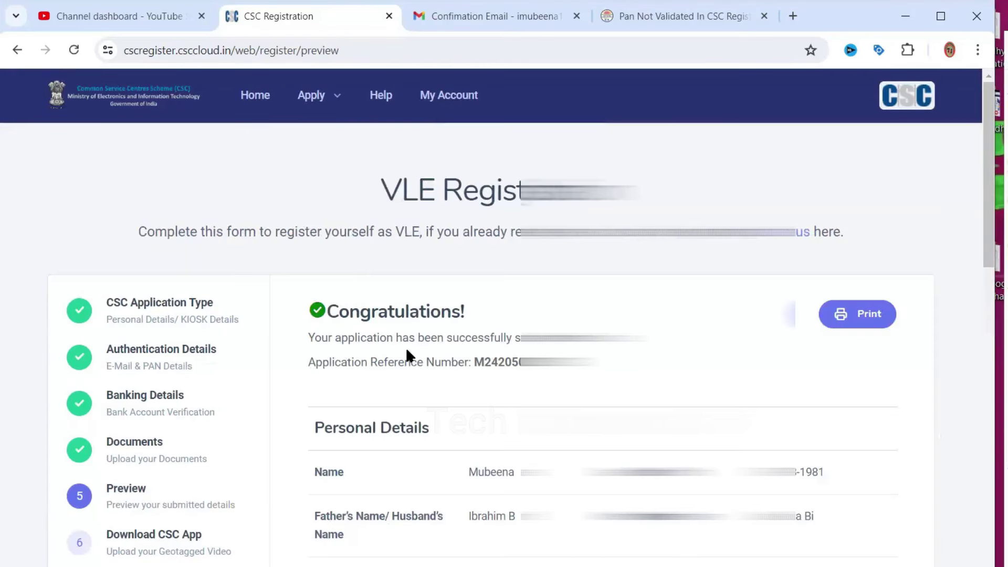
Print the Congratulations acknowledgement page, saving it as a PDF
{"action": "double_click", "coordinate": [476, 362]}
{"action": "scroll", "coordinate": [476, 363], "scroll_direction": "down", "scroll_amount": 20}
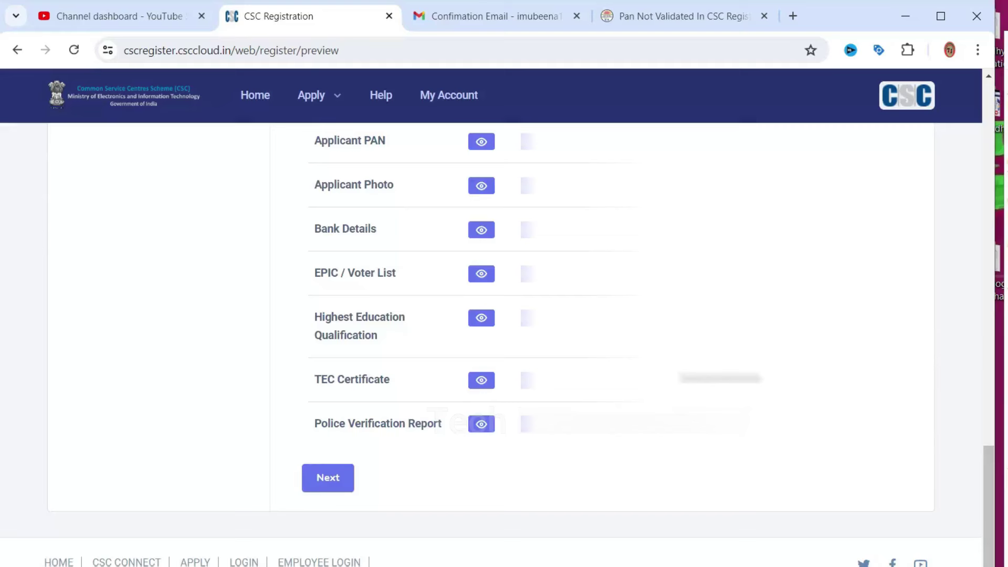
{"action": "scroll", "coordinate": [893, 279], "scroll_direction": "up", "scroll_amount": 15}
{"action": "scroll", "coordinate": [851, 252], "scroll_direction": "up", "scroll_amount": 6}
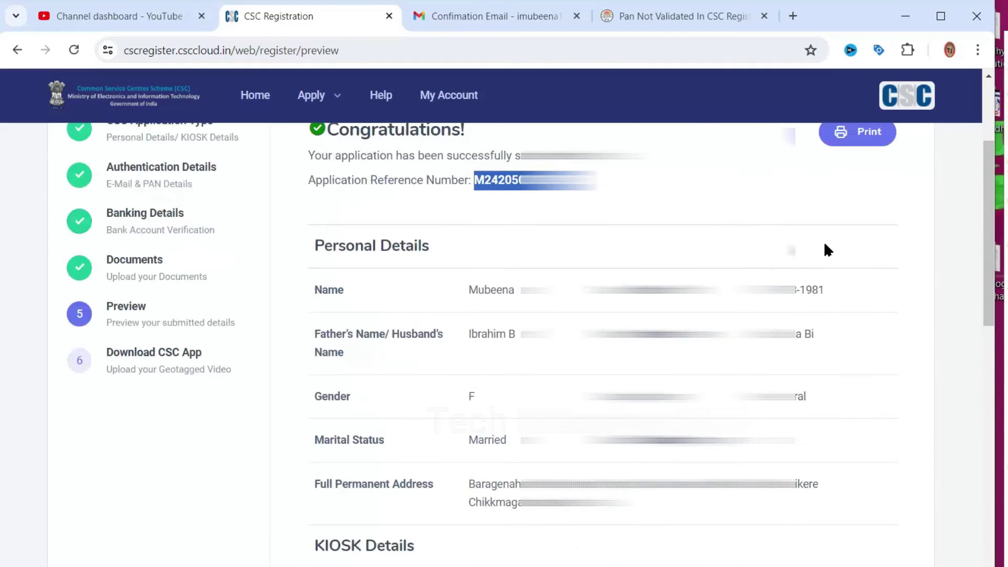
{"action": "scroll", "coordinate": [825, 245], "scroll_direction": "up", "scroll_amount": 3}
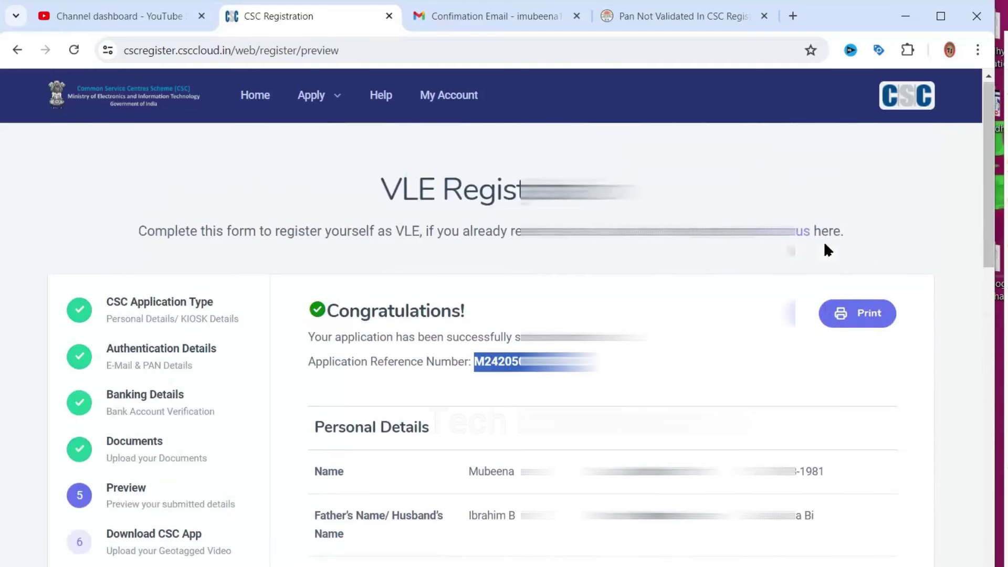
{"action": "left_click", "coordinate": [863, 320]}
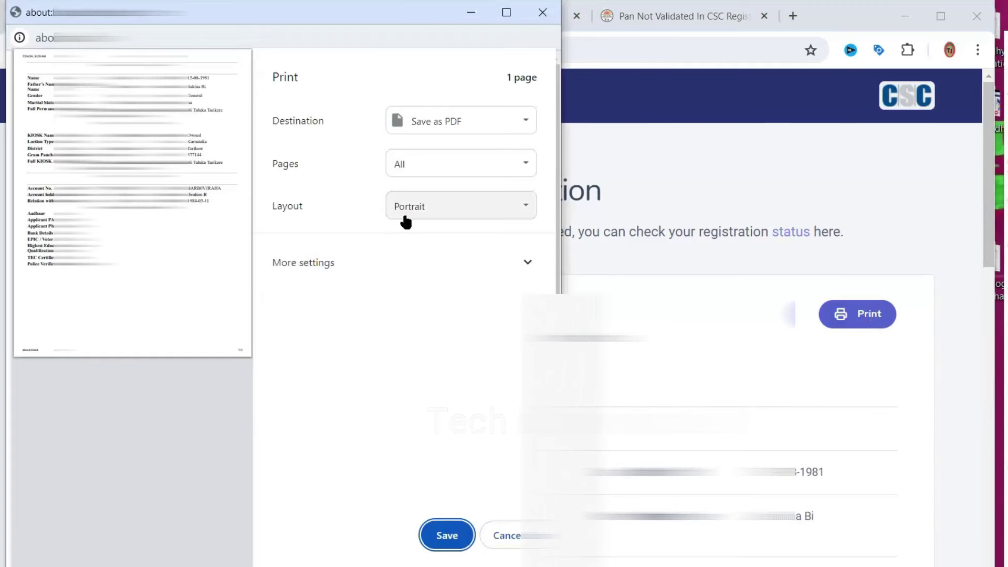
{"action": "left_click", "coordinate": [443, 536]}
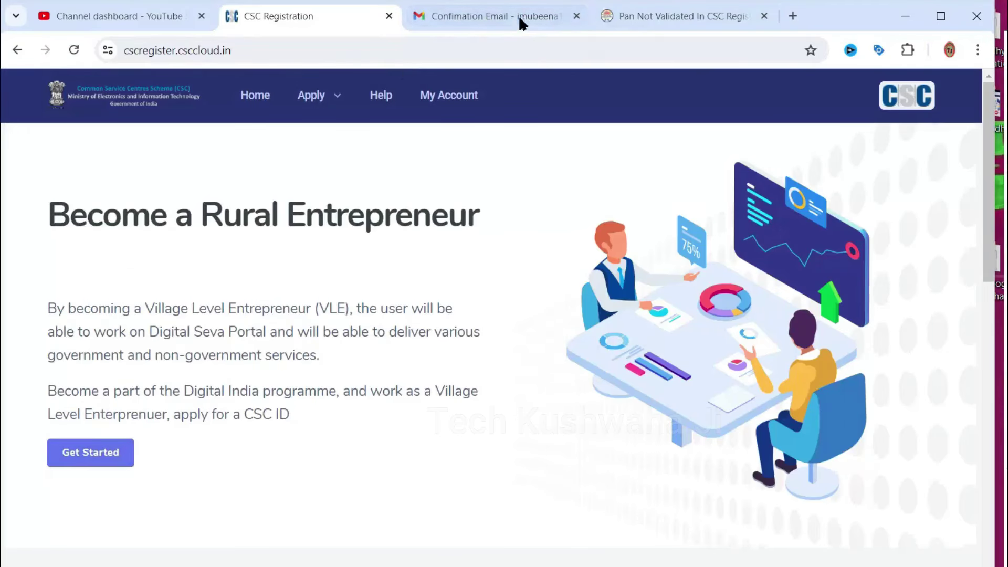
Open the CSCDIT Application Submission email and select its reference number and 6-digit secure code
{"action": "left_click", "coordinate": [453, 14]}
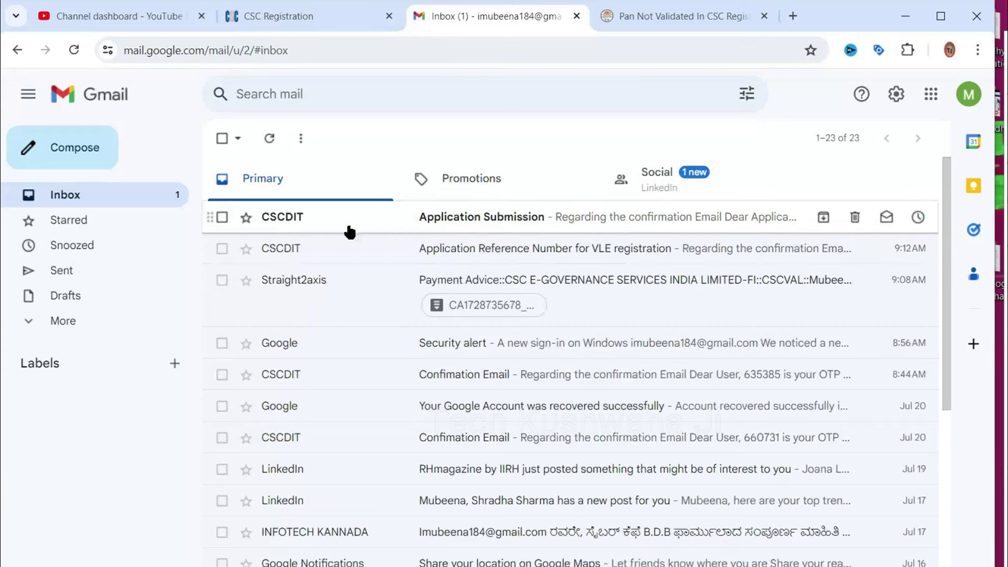
{"action": "left_click", "coordinate": [437, 217]}
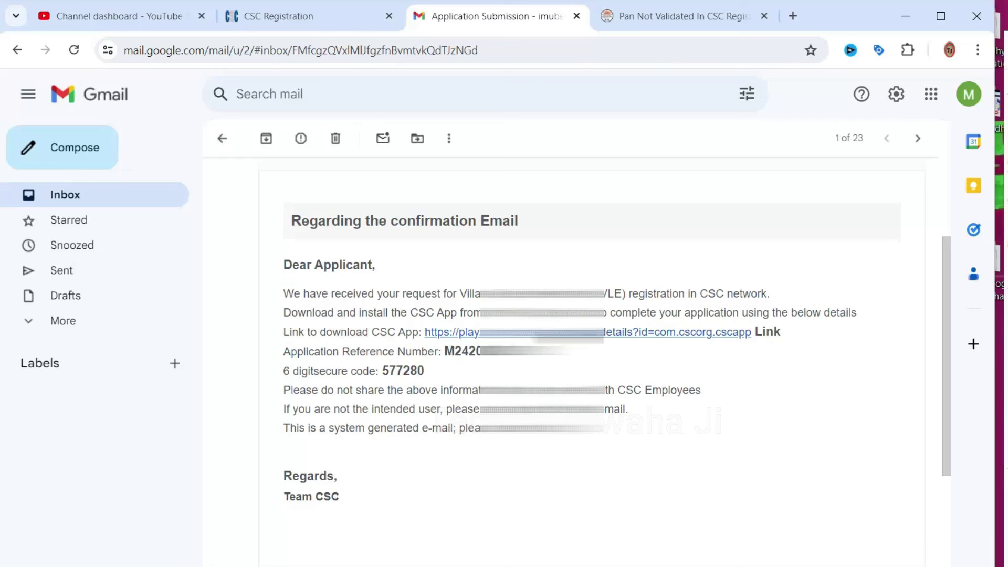
{"action": "double_click", "coordinate": [444, 352]}
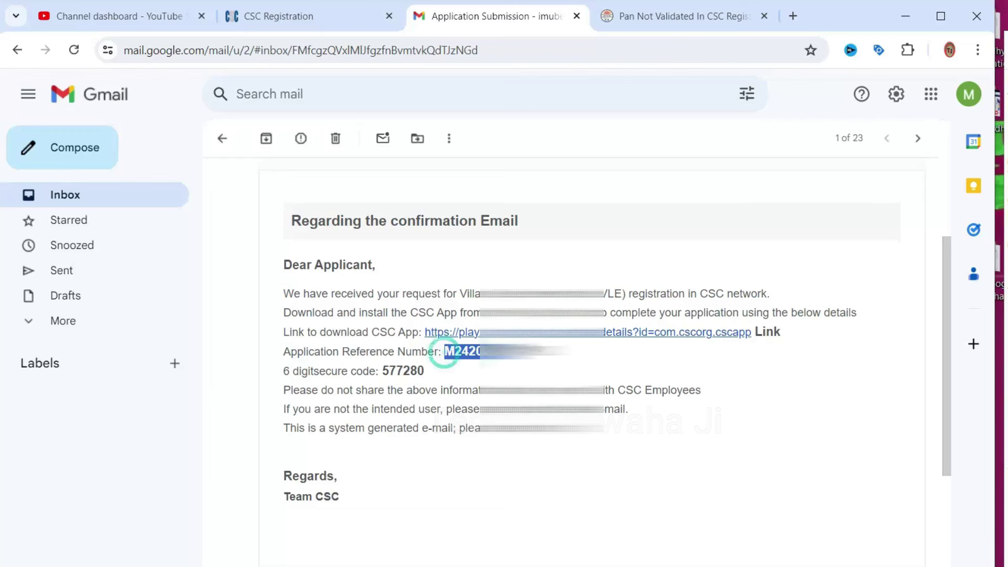
{"action": "left_click", "coordinate": [326, 376]}
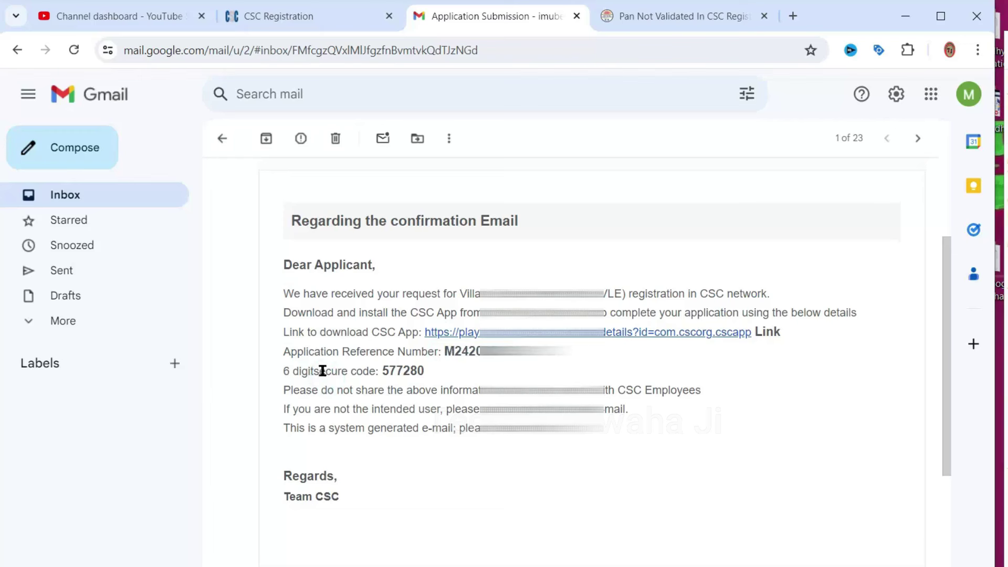
{"action": "double_click", "coordinate": [394, 372]}
{"action": "scroll", "coordinate": [480, 338], "scroll_direction": "down", "scroll_amount": 2}
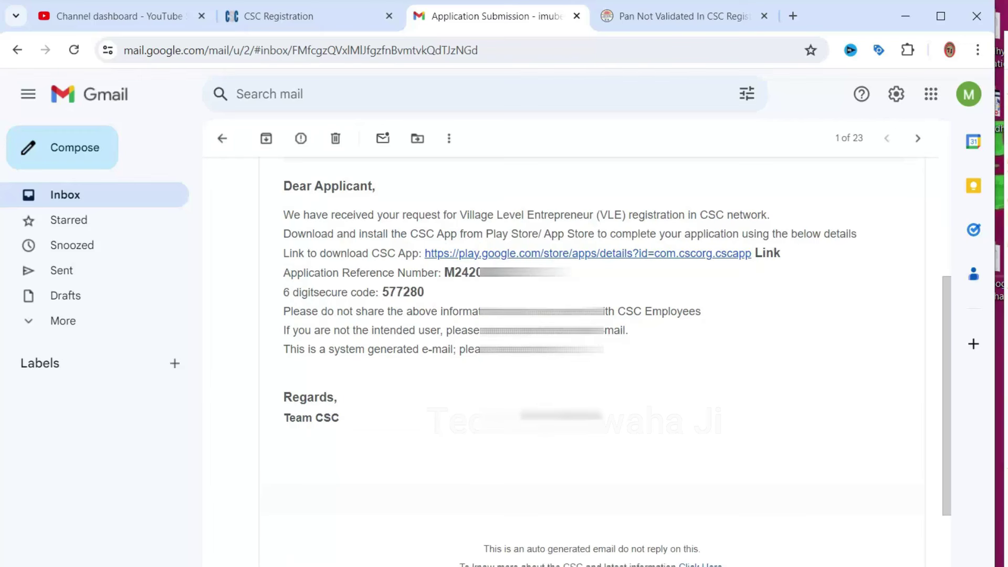
{"action": "scroll", "coordinate": [631, 331], "scroll_direction": "up", "scroll_amount": 5}
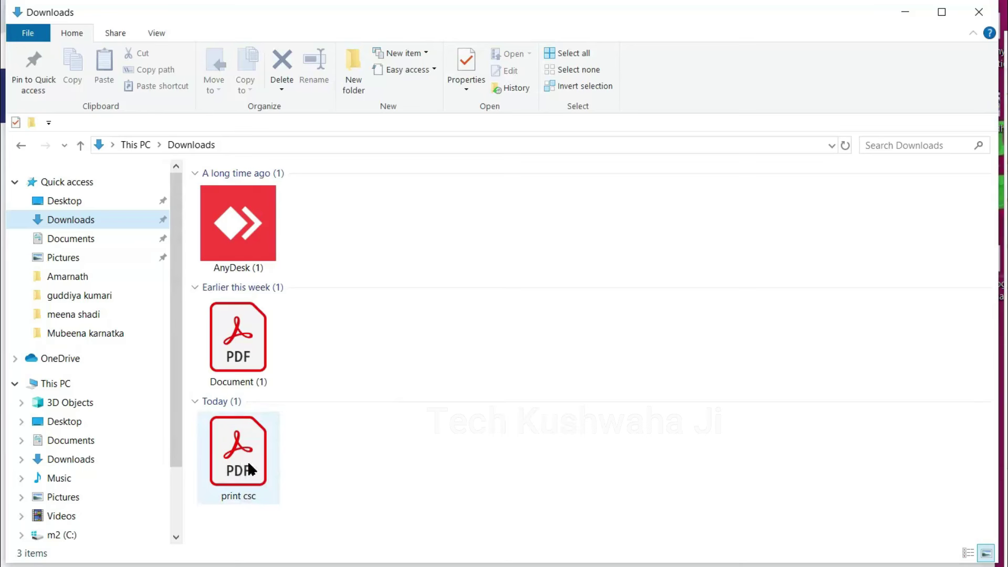
Open print csc from Downloads in Adobe Acrobat and scroll through its details
{"action": "left_click", "coordinate": [249, 467]}
{"action": "double_click", "coordinate": [249, 467]}
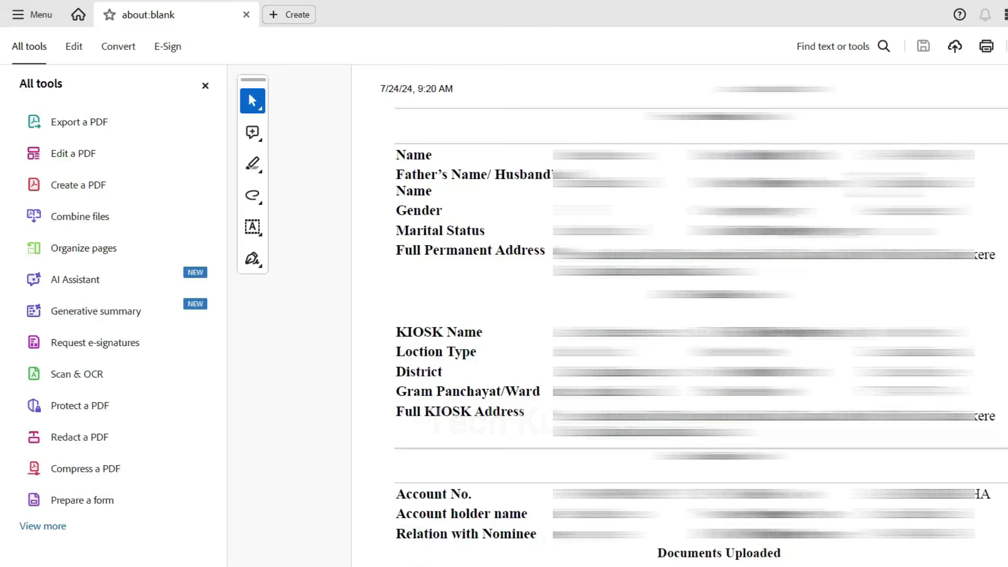
{"action": "scroll", "coordinate": [474, 423], "scroll_direction": "down", "scroll_amount": 7}
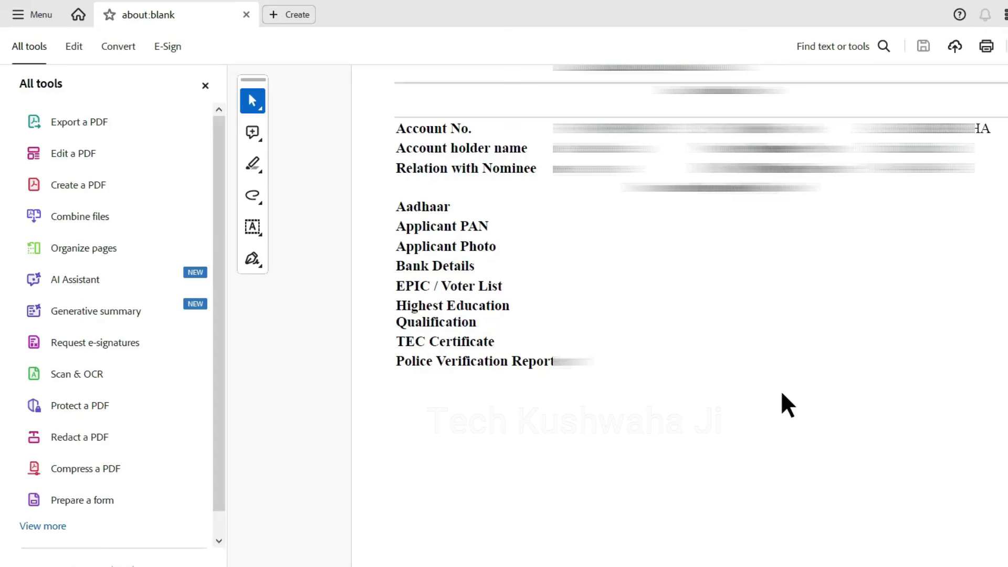
{"action": "scroll", "coordinate": [793, 426], "scroll_direction": "up", "scroll_amount": 2}
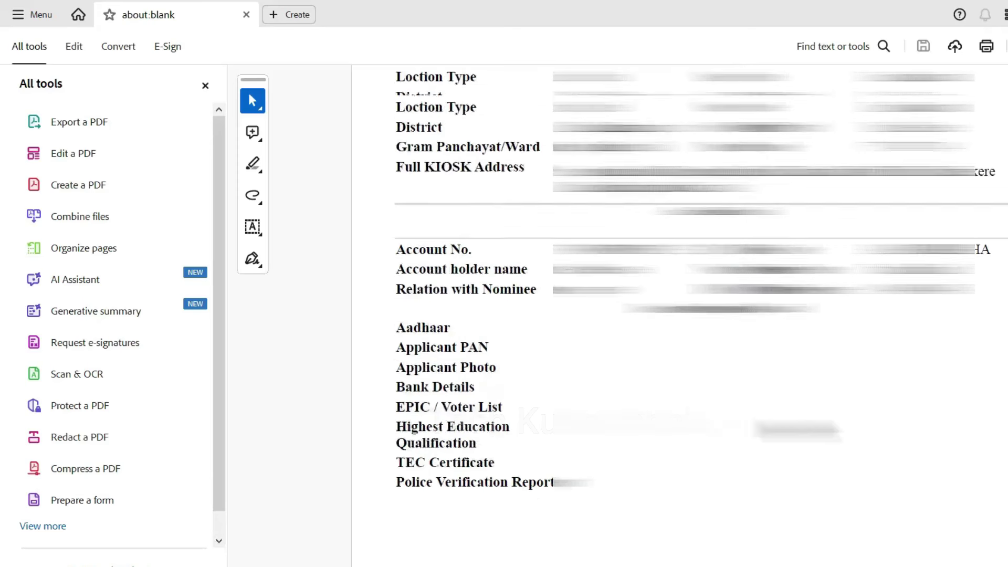
{"action": "scroll", "coordinate": [693, 321], "scroll_direction": "up", "scroll_amount": 4}
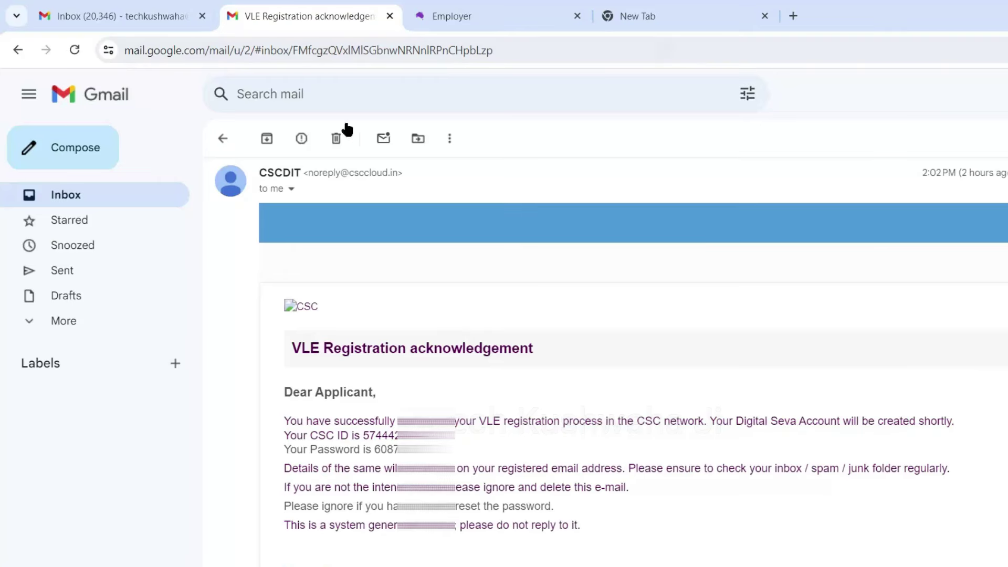
Return to the inbox and read the CSC ID in CSCDIT's VLE Registration acknowledgement email
{"action": "left_click", "coordinate": [216, 145]}
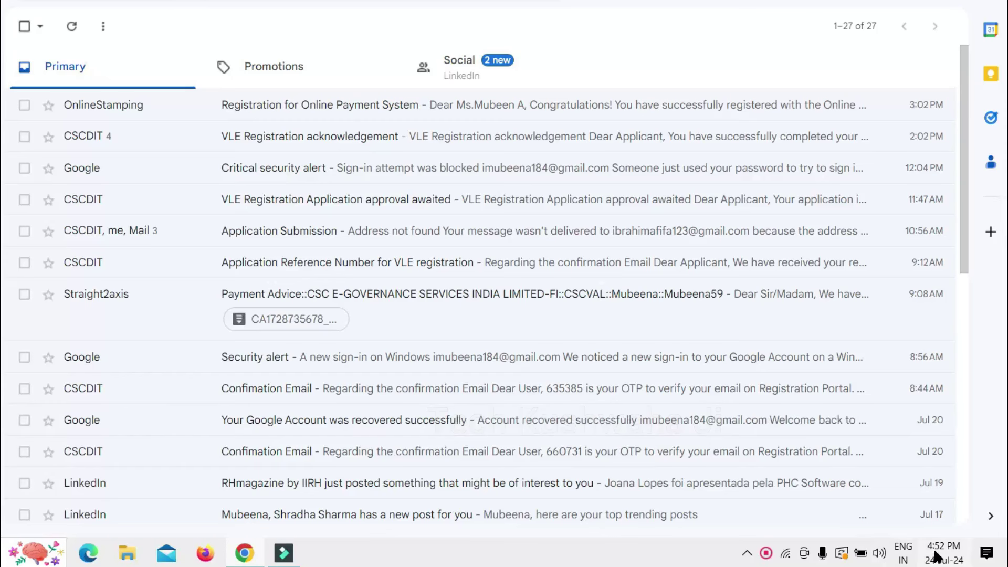
{"action": "mouse_move", "coordinate": [932, 551]}
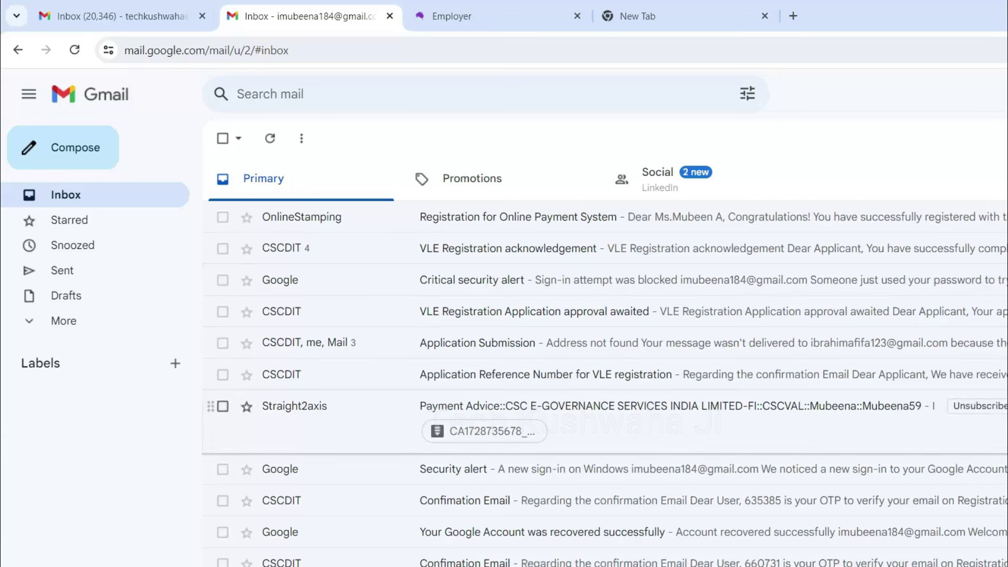
{"action": "left_click", "coordinate": [385, 251]}
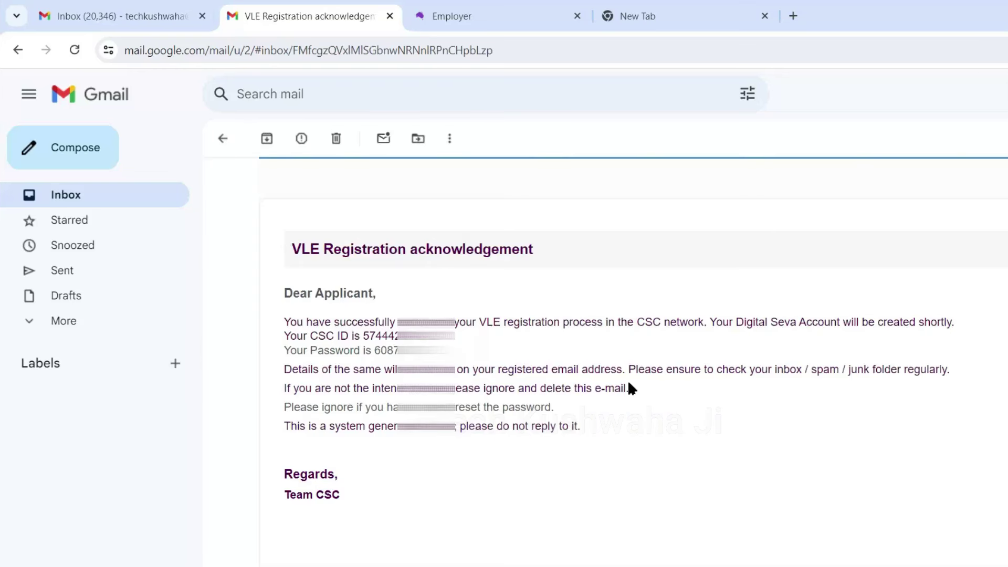
{"action": "scroll", "coordinate": [469, 377], "scroll_direction": "down", "scroll_amount": 5}
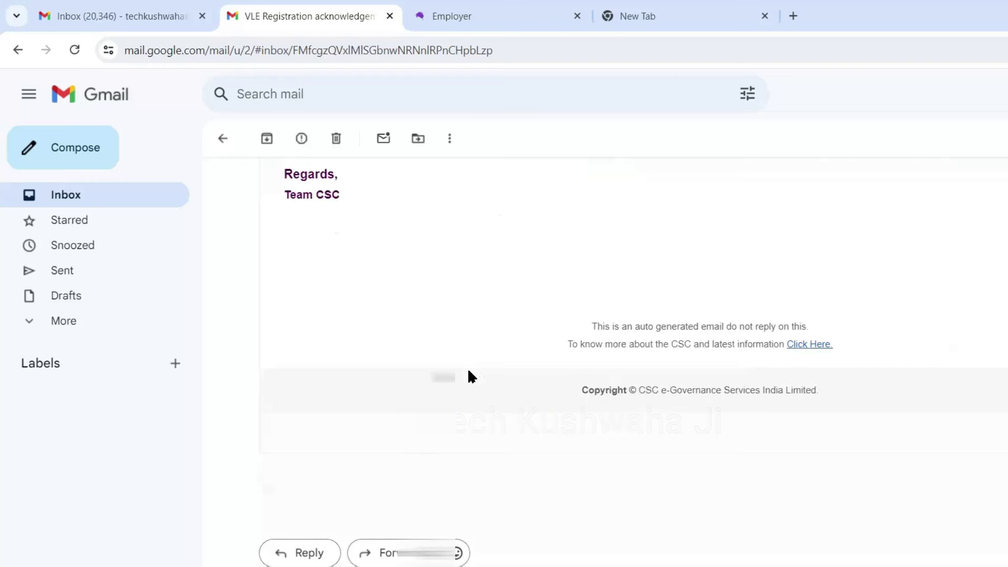
{"action": "scroll", "coordinate": [469, 376], "scroll_direction": "up", "scroll_amount": 5}
{"action": "scroll", "coordinate": [469, 376], "scroll_direction": "down", "scroll_amount": 15}
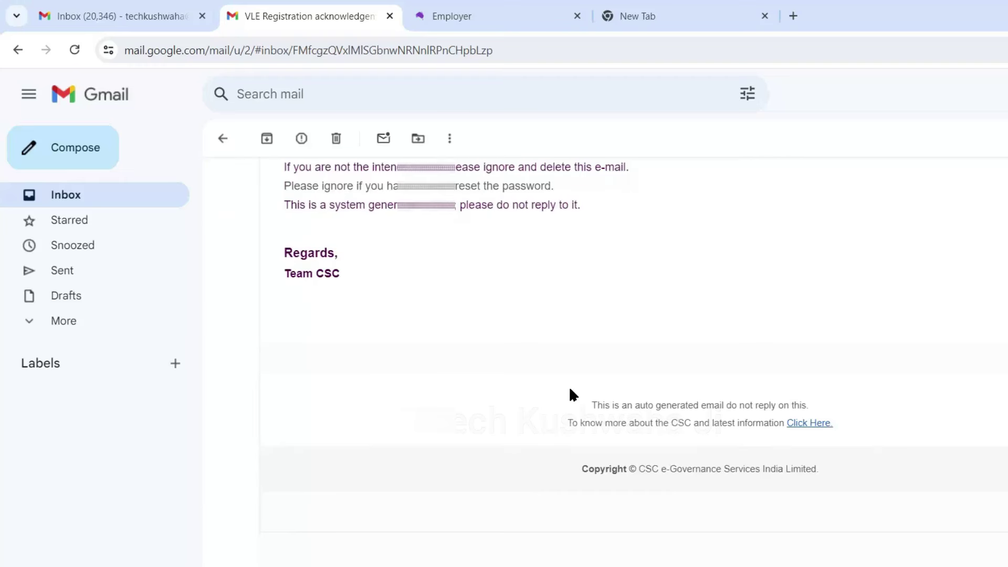
{"action": "scroll", "coordinate": [467, 245], "scroll_direction": "up", "scroll_amount": 4}
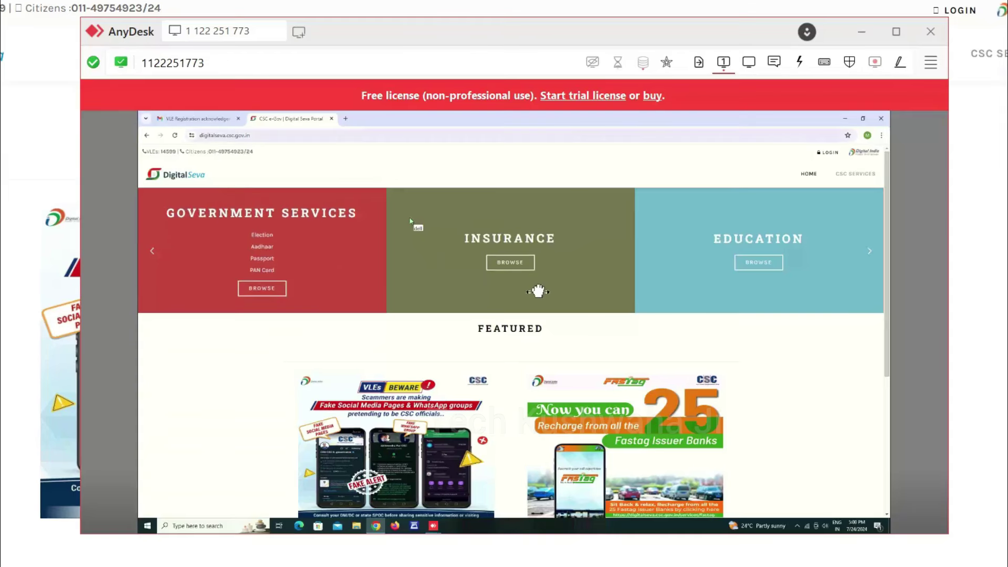
Dismiss Chrome's save-password offer and move the AnyDesk session window up and to the left
{"action": "mouse_move", "coordinate": [525, 271]}
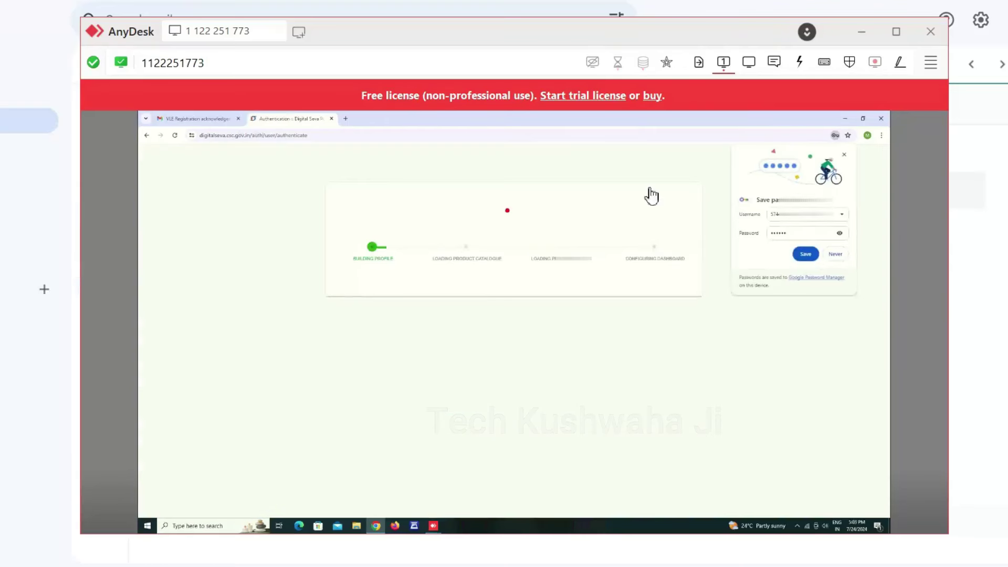
{"action": "left_click", "coordinate": [835, 253]}
{"action": "left_click_drag", "start_coordinate": [562, 34], "coordinate": [414, 0]}
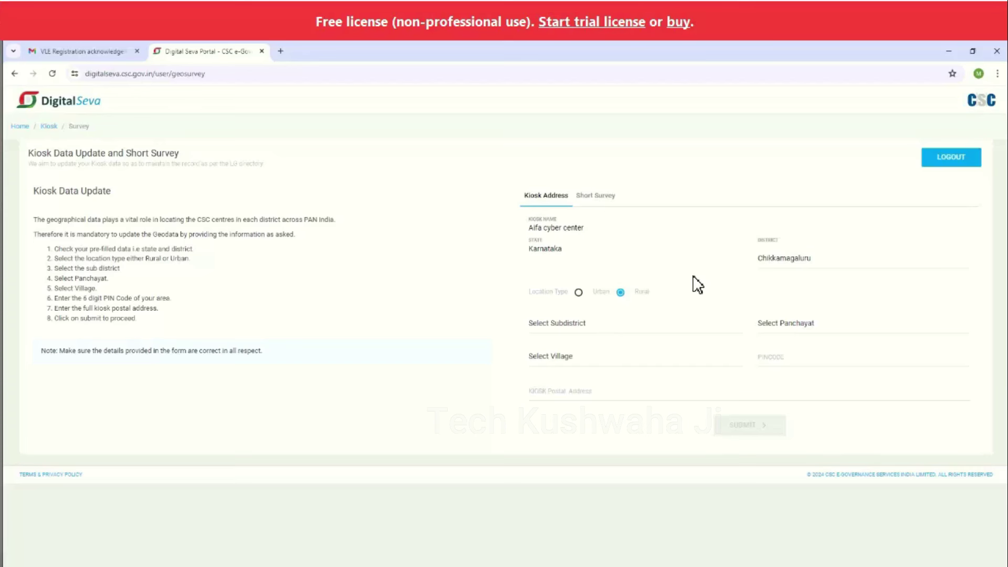
Fill the kiosk sub district, panchayat, village and PIN, paste the postal address, and submit
{"action": "left_click", "coordinate": [383, 387]}
{"action": "left_click", "coordinate": [612, 395]}
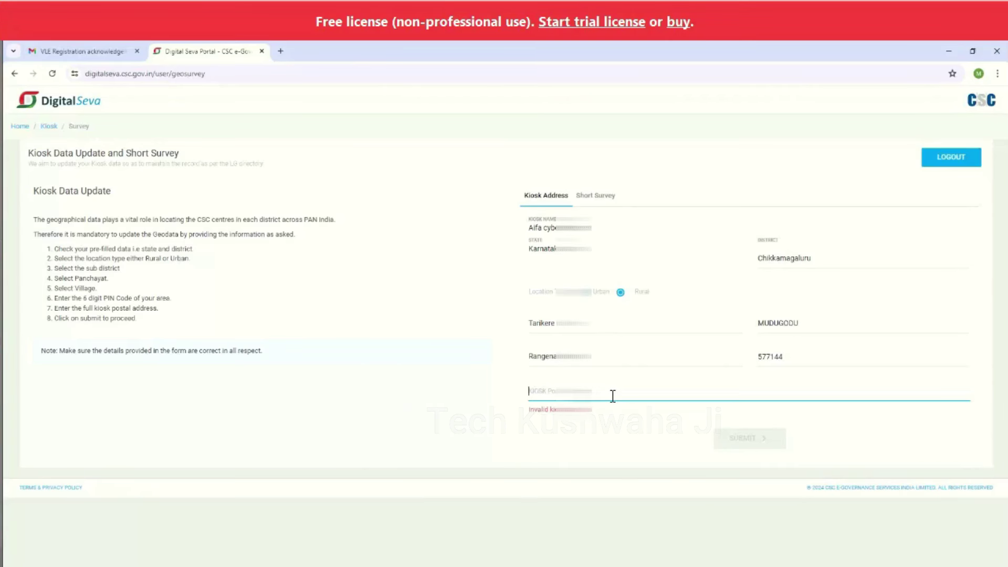
{"action": "key", "text": "ctrl+v"}
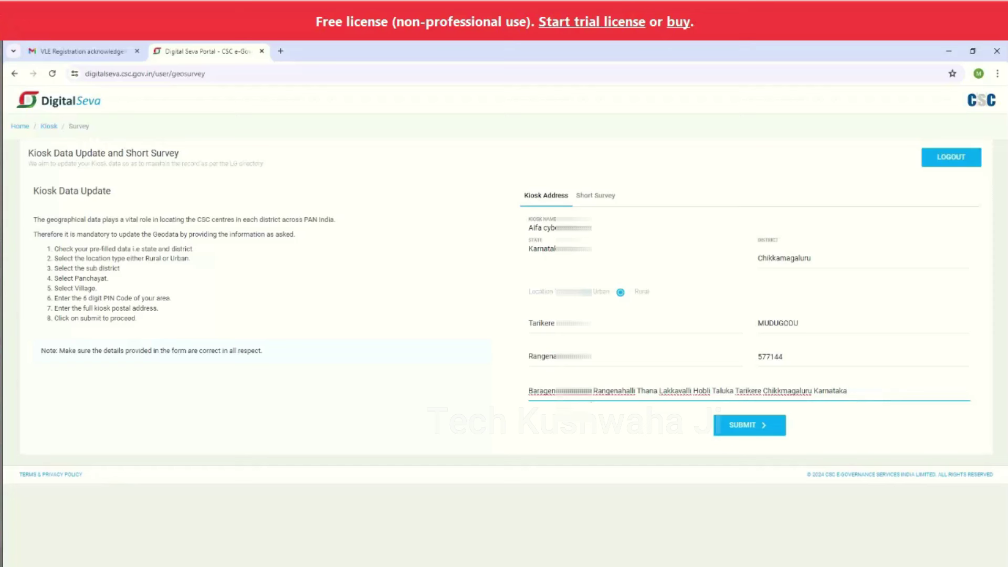
{"action": "left_click", "coordinate": [737, 434]}
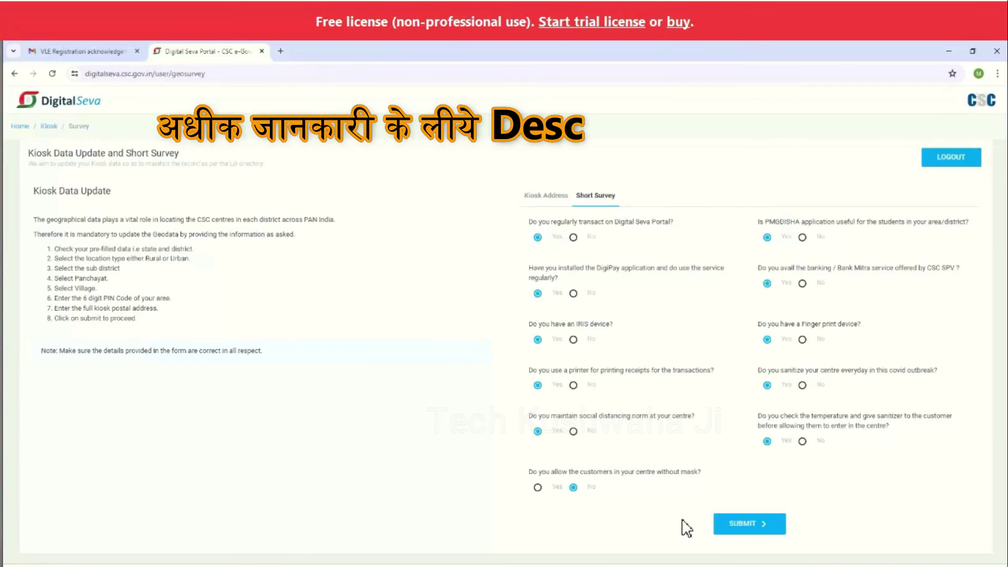
Submit the short survey, then close the Tax Alert ad and the yearly eKYC reminder
{"action": "left_click", "coordinate": [738, 524]}
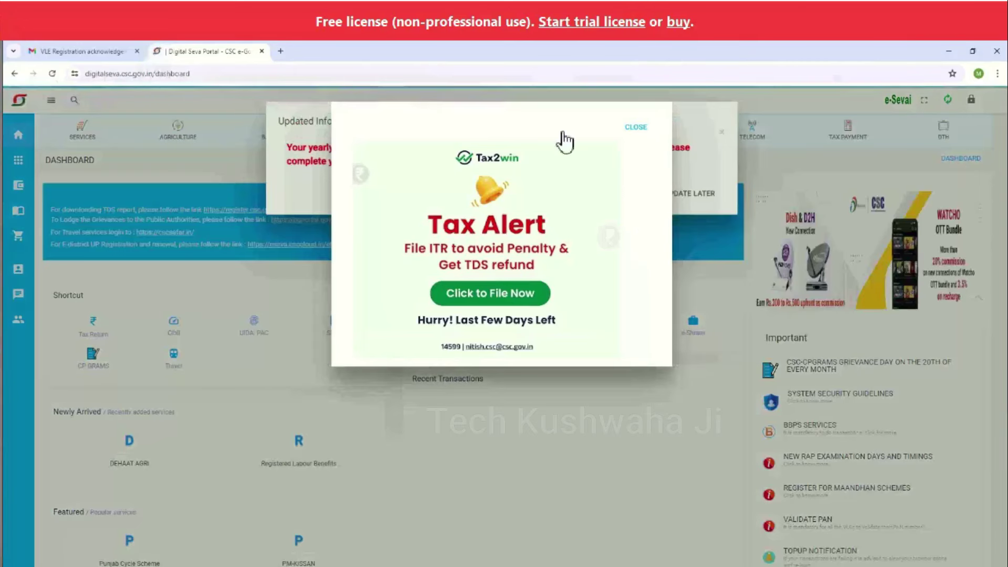
{"action": "left_click", "coordinate": [637, 128]}
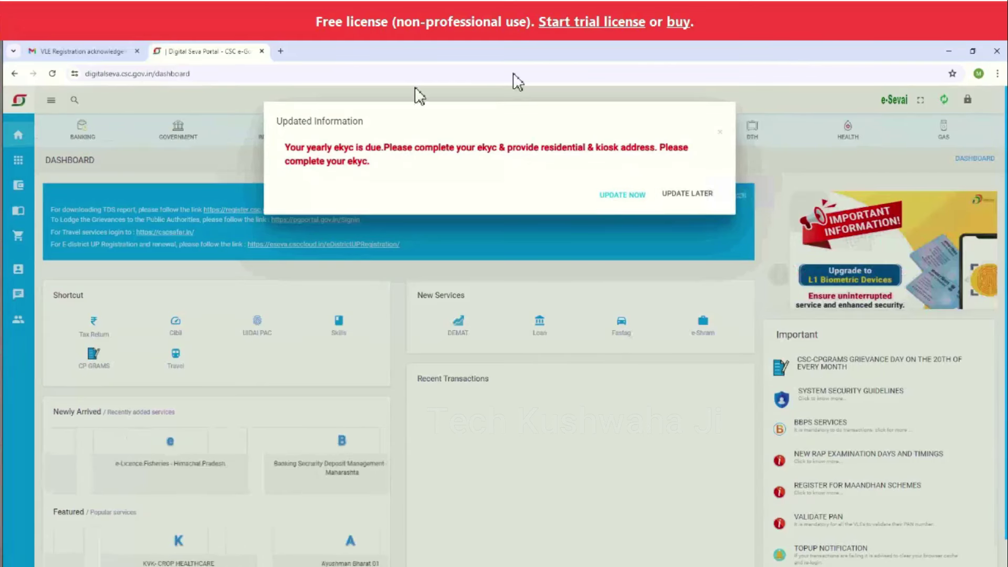
{"action": "left_click", "coordinate": [720, 132]}
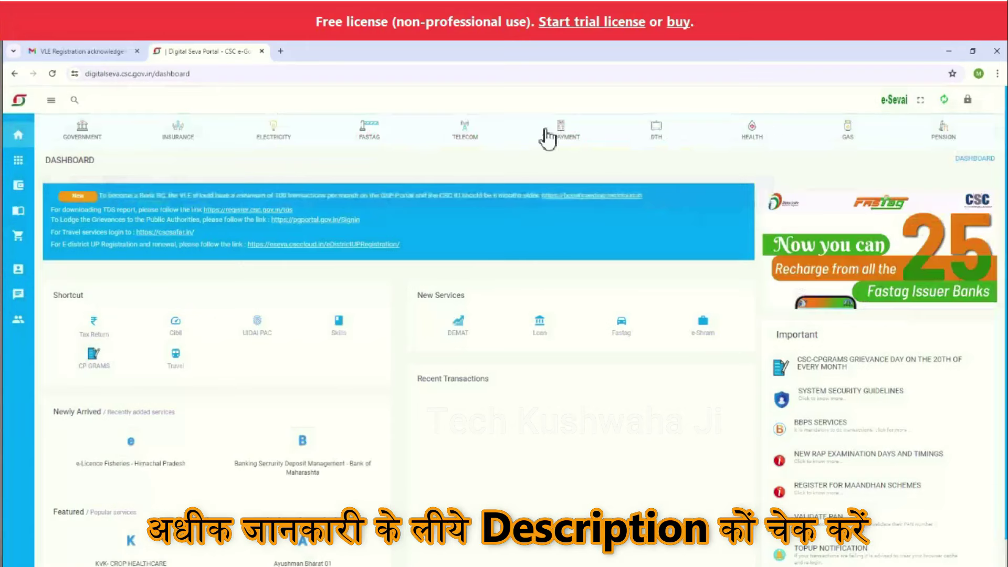